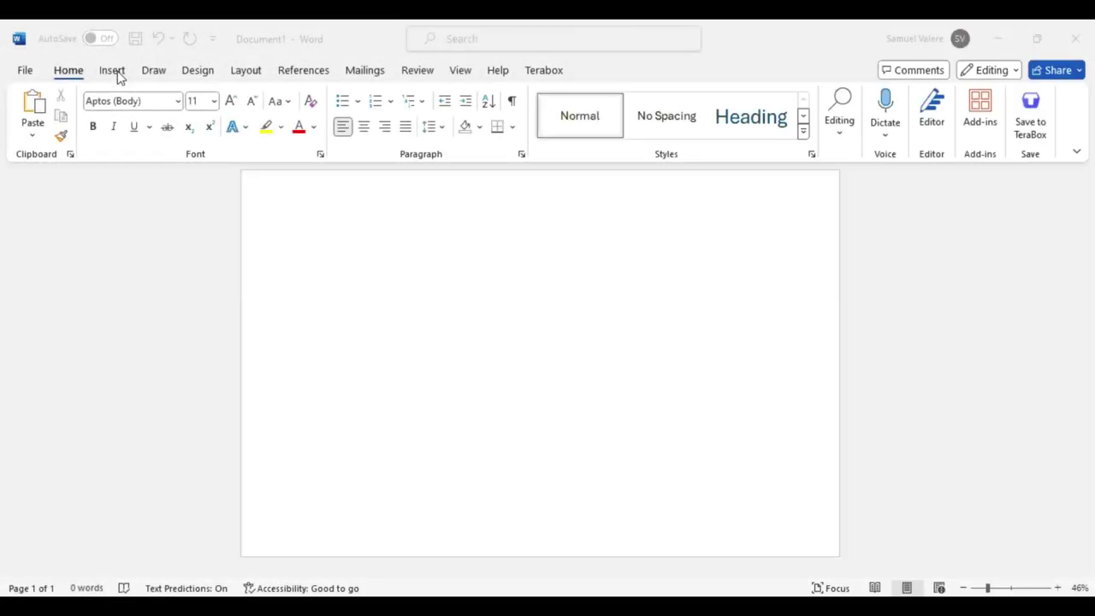
Step: Insert a Right Triangle shape onto the blank page
left_click(116, 75)
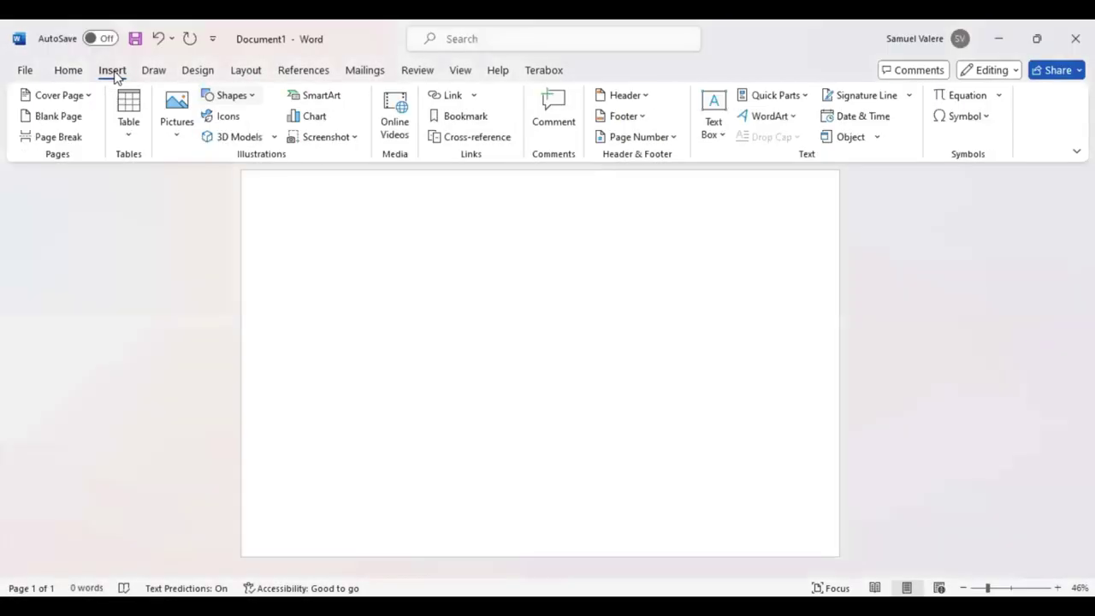
left_click(231, 95)
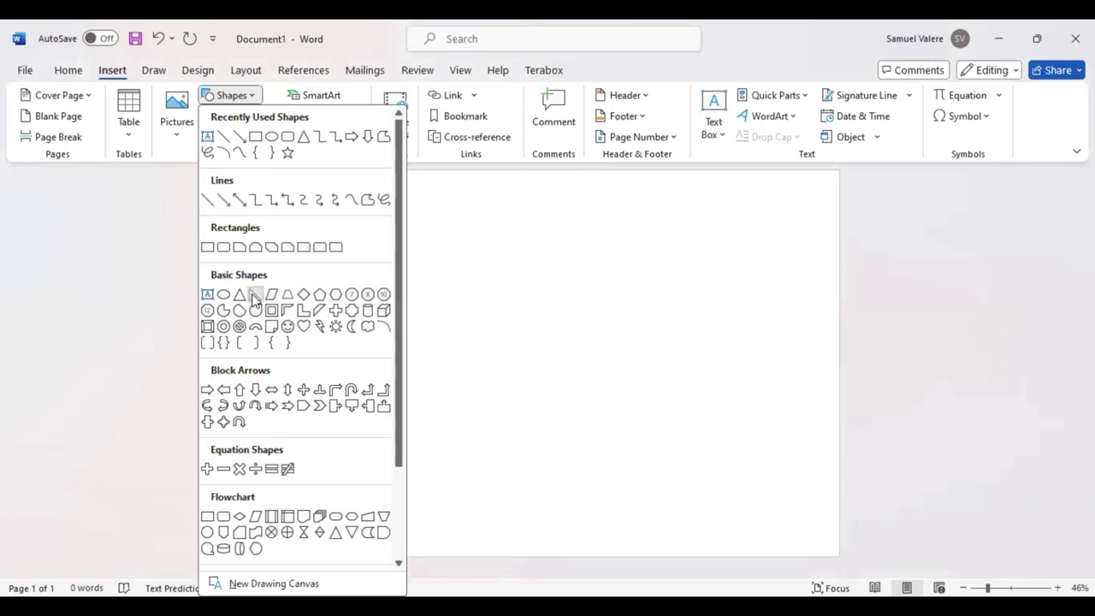
left_click(254, 295)
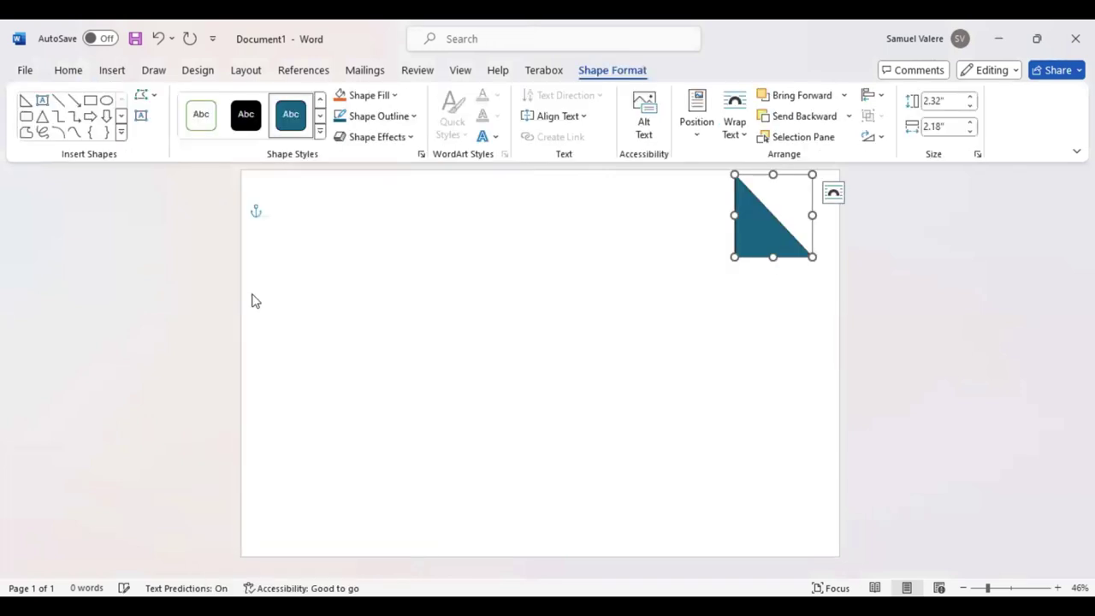
Step: Rotate and move the triangle so it sits upright, flush in the top-right corner
left_click_drag(759, 237, 701, 267)
left_click(729, 193)
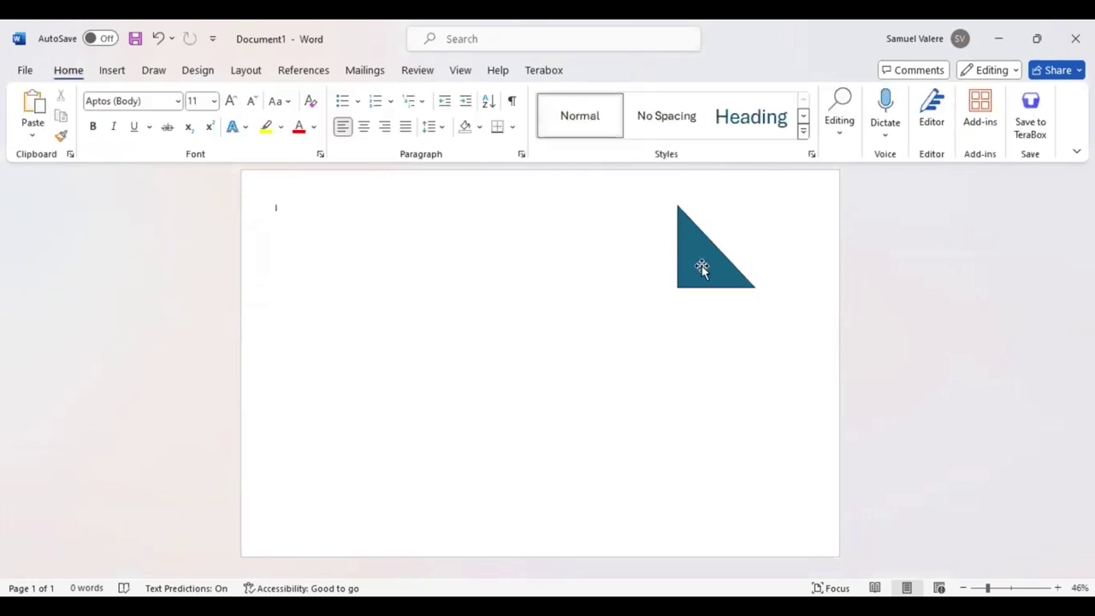
mouse_move(716, 178)
left_mouse_down()
mouse_move(695, 311)
mouse_move(713, 313)
left_mouse_up()
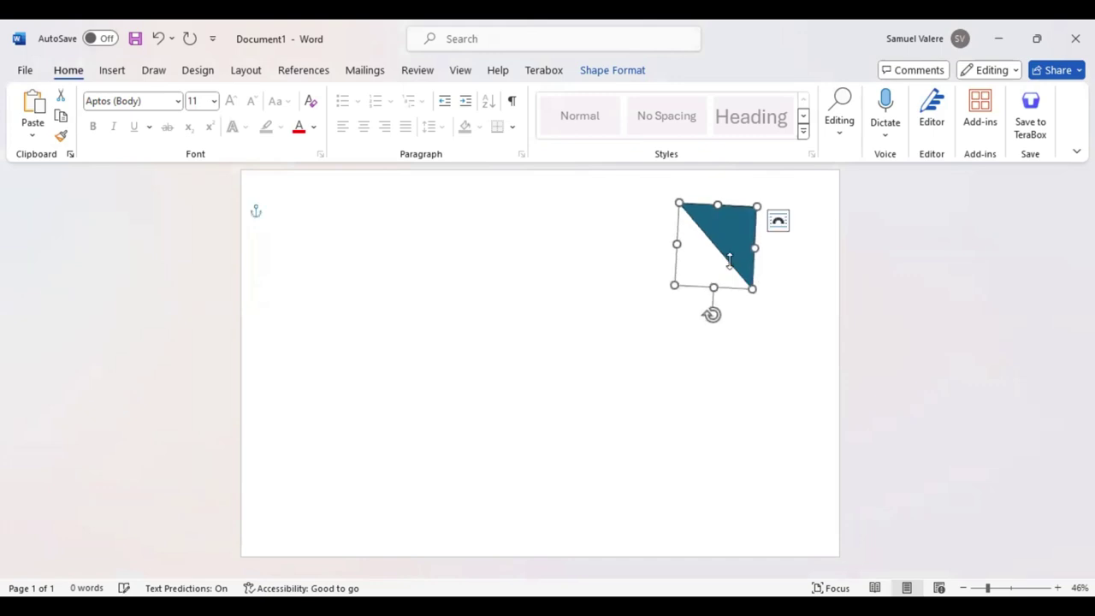
left_click_drag(726, 242, 804, 221)
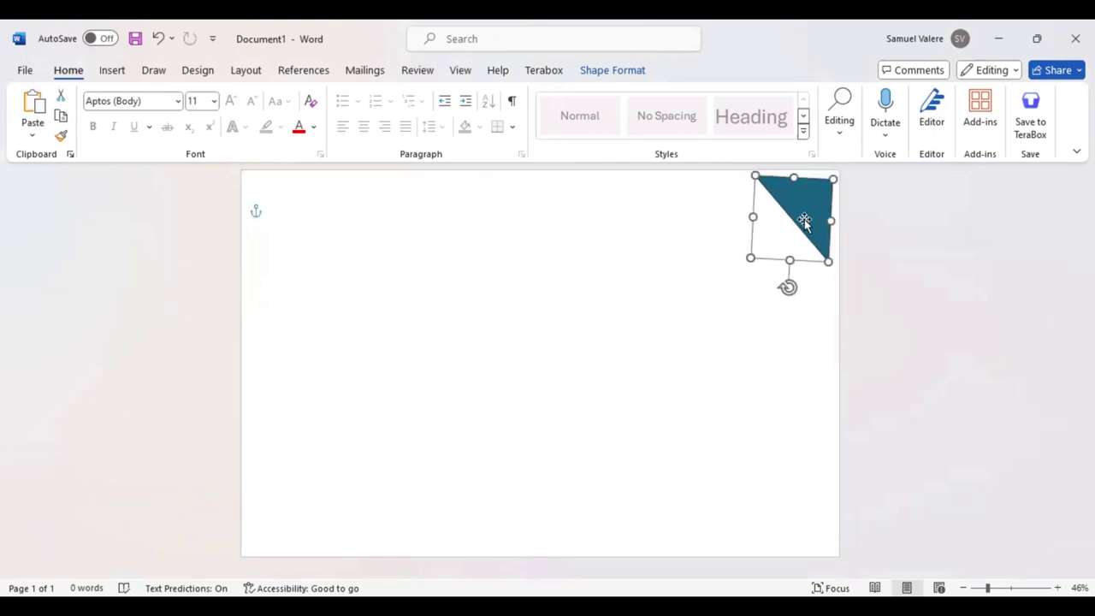
left_click_drag(787, 287, 792, 288)
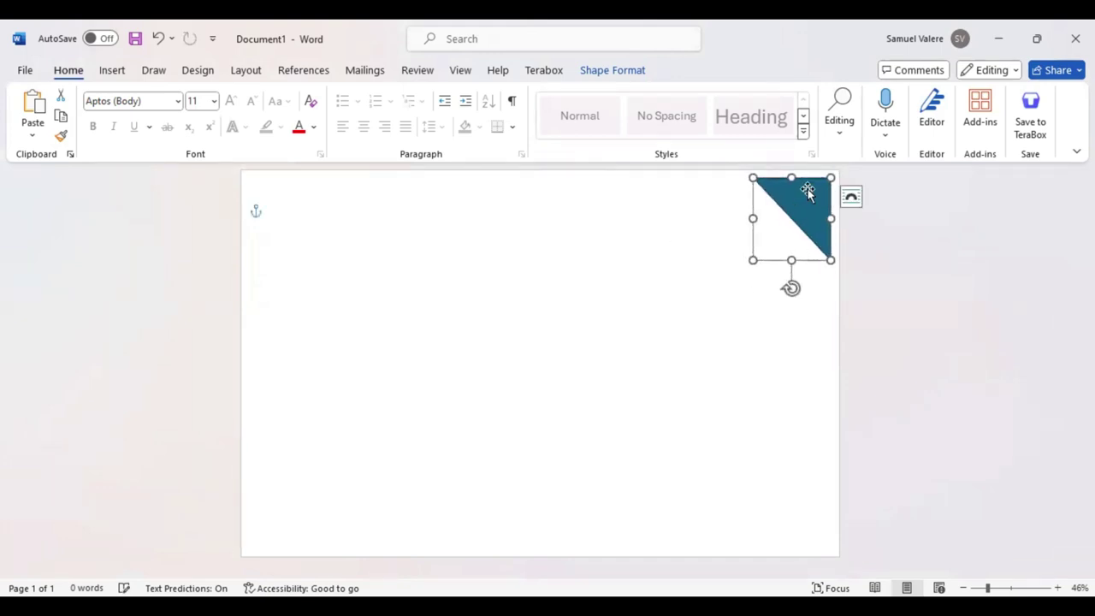
left_click_drag(808, 193, 817, 184)
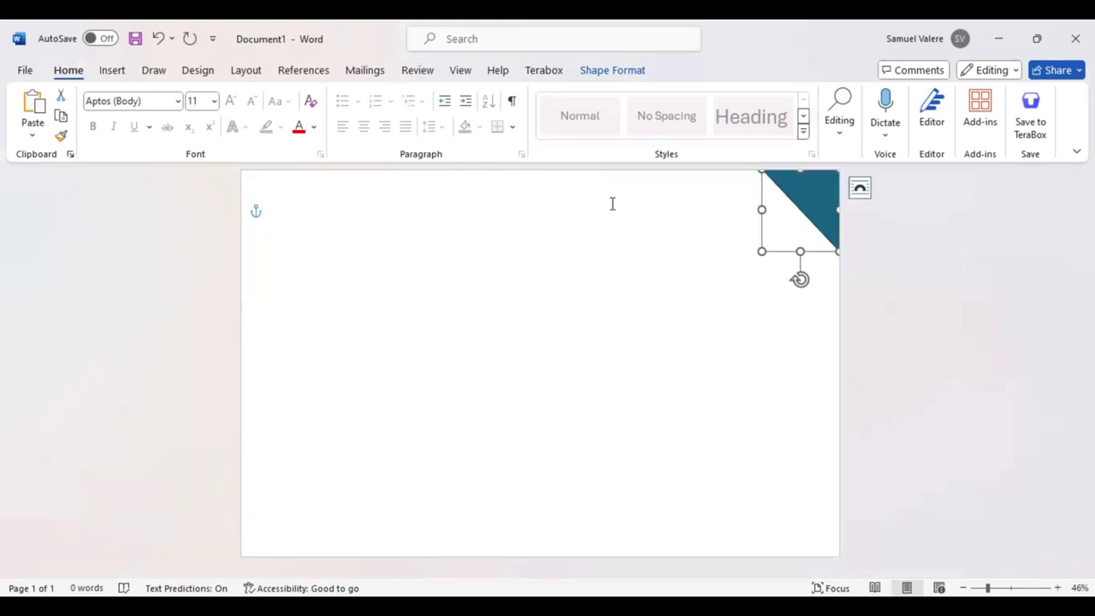
Step: Remove the corner triangle's outline and reshape it narrower and taller
left_click(605, 74)
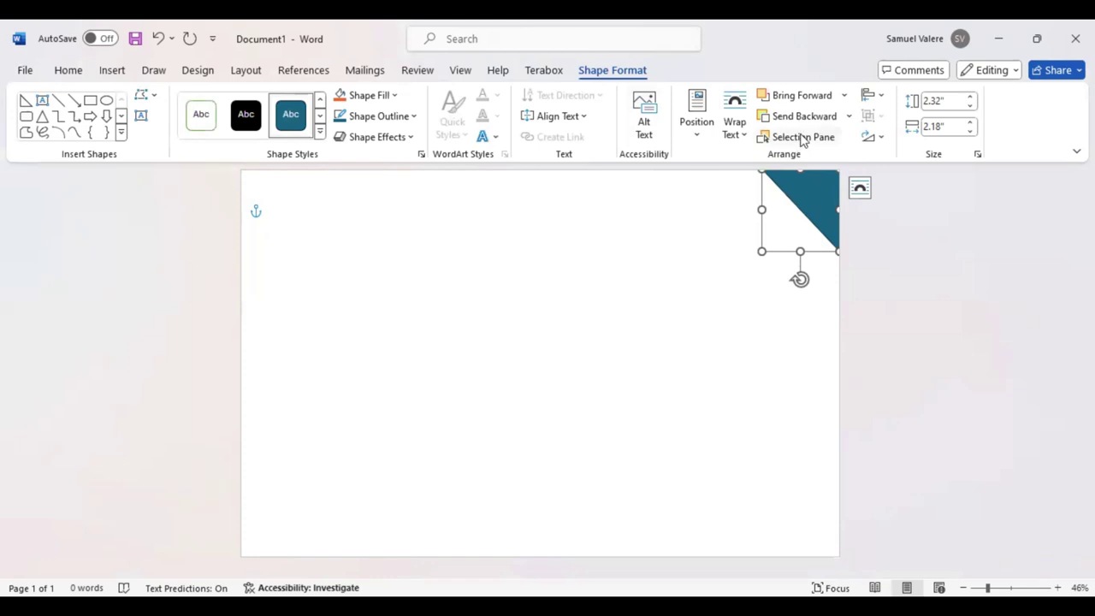
left_click(414, 116)
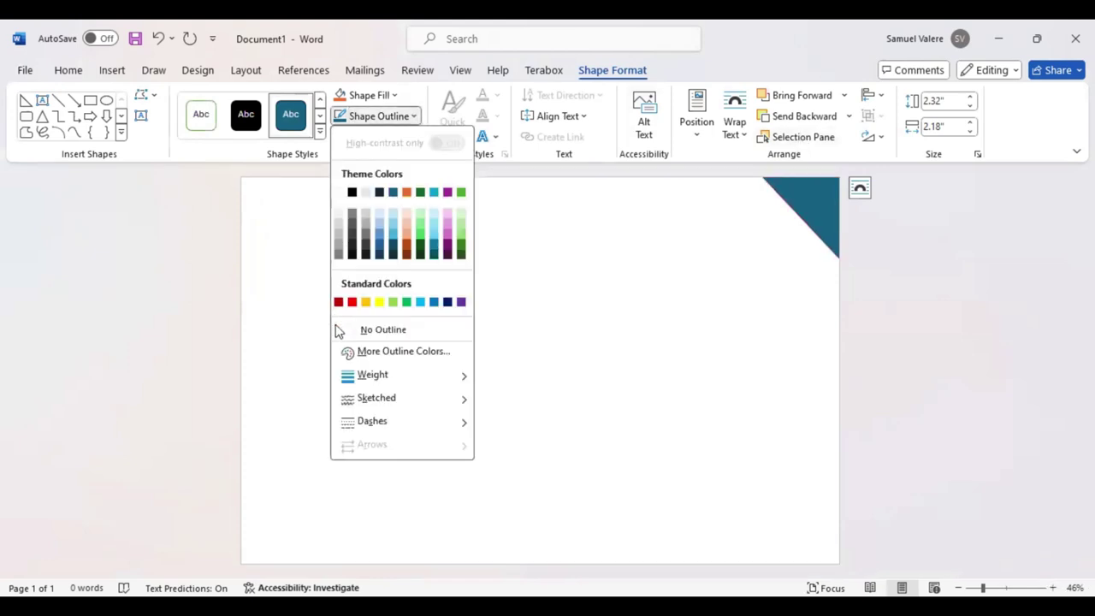
left_click(376, 330)
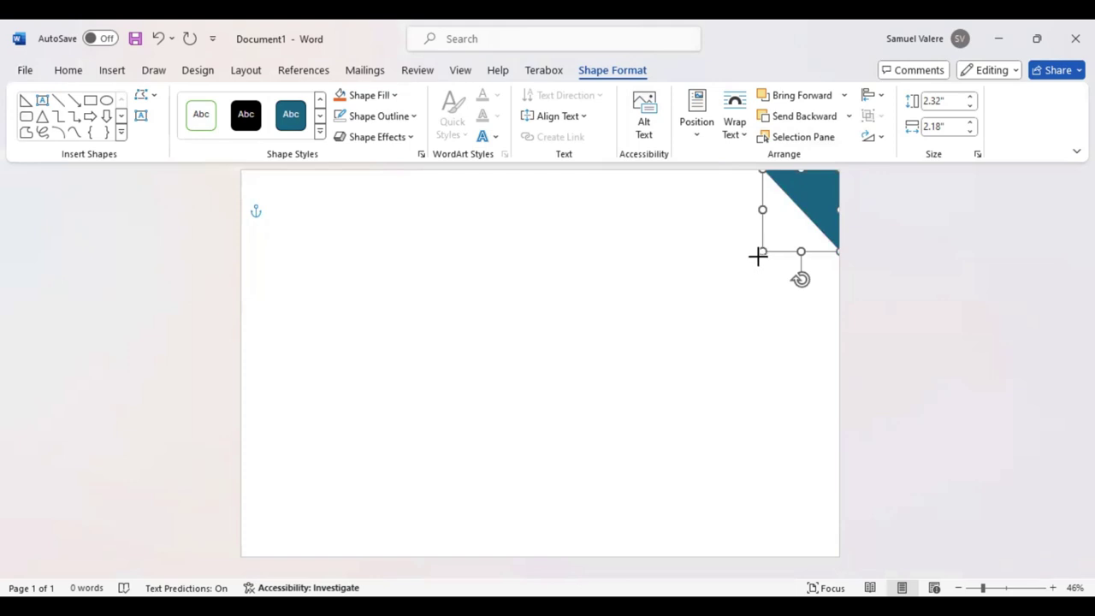
left_click_drag(758, 255, 737, 242)
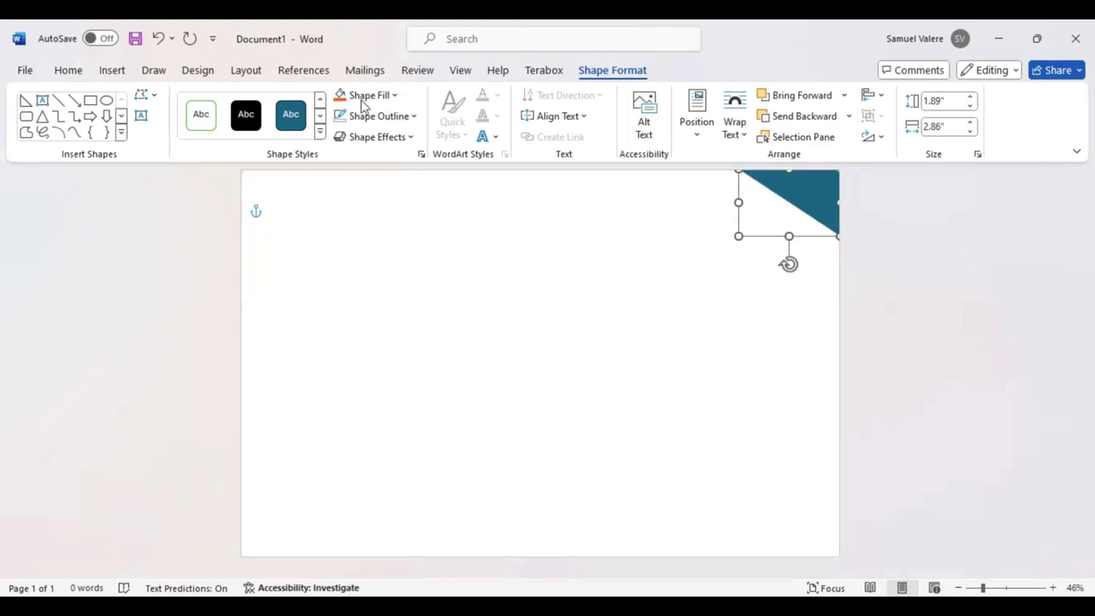
Step: Fill the triangle Dark Blue, snap it to the right edge and enlarge it to 1.95" by 3.07"
left_click(400, 98)
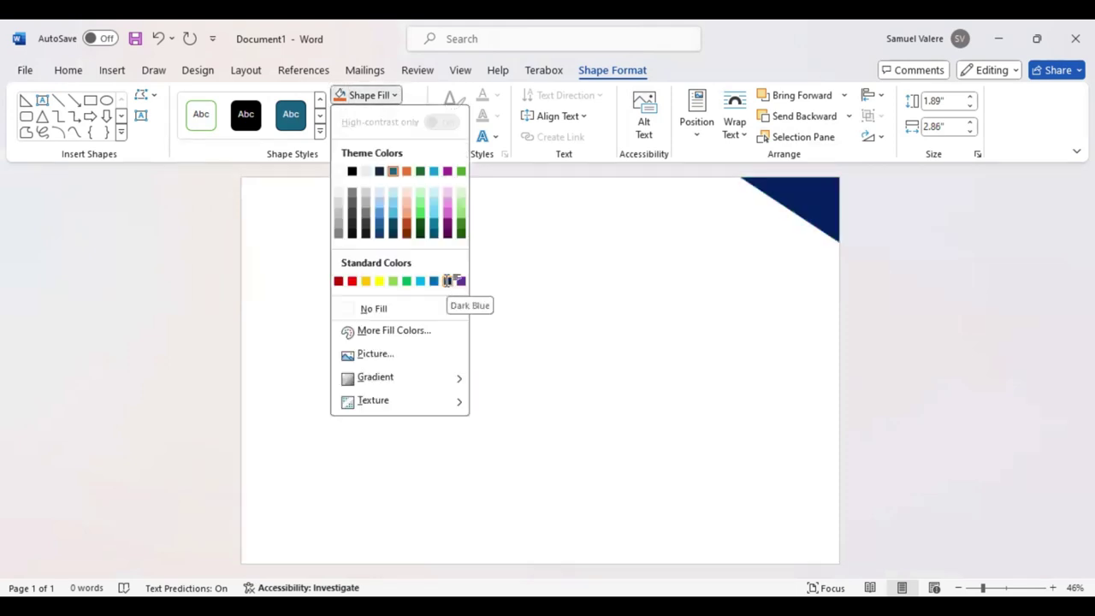
left_click(447, 283)
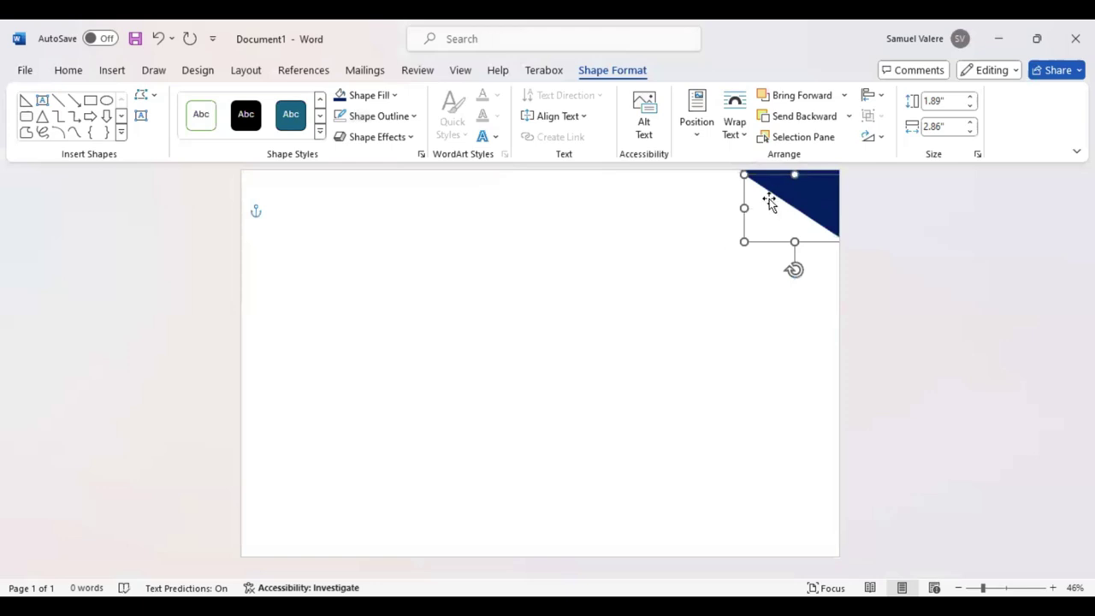
left_click_drag(790, 189, 779, 188)
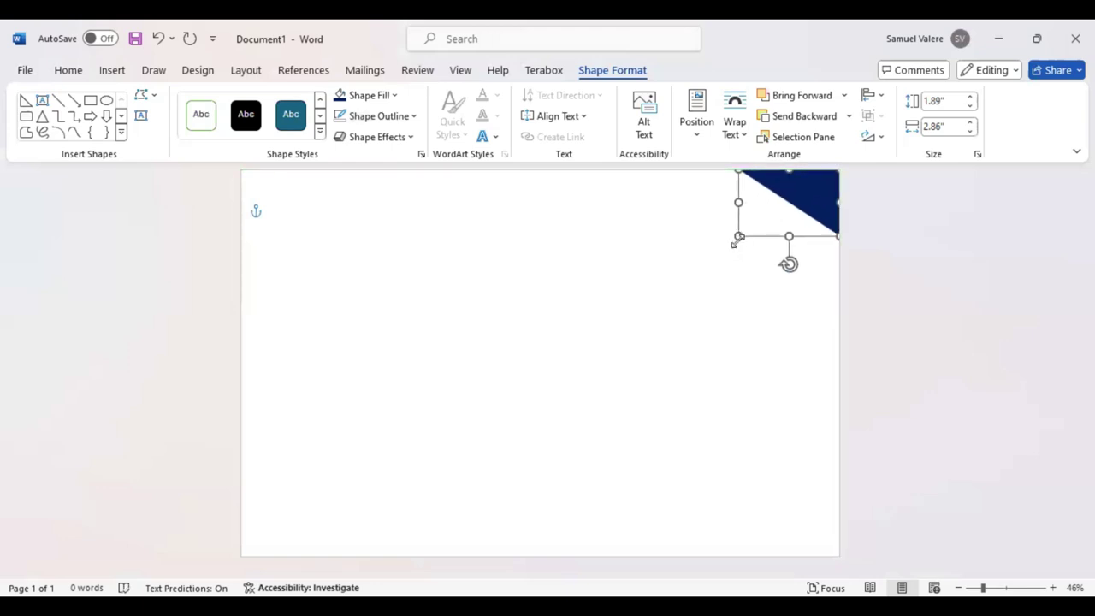
left_click_drag(738, 242, 731, 246)
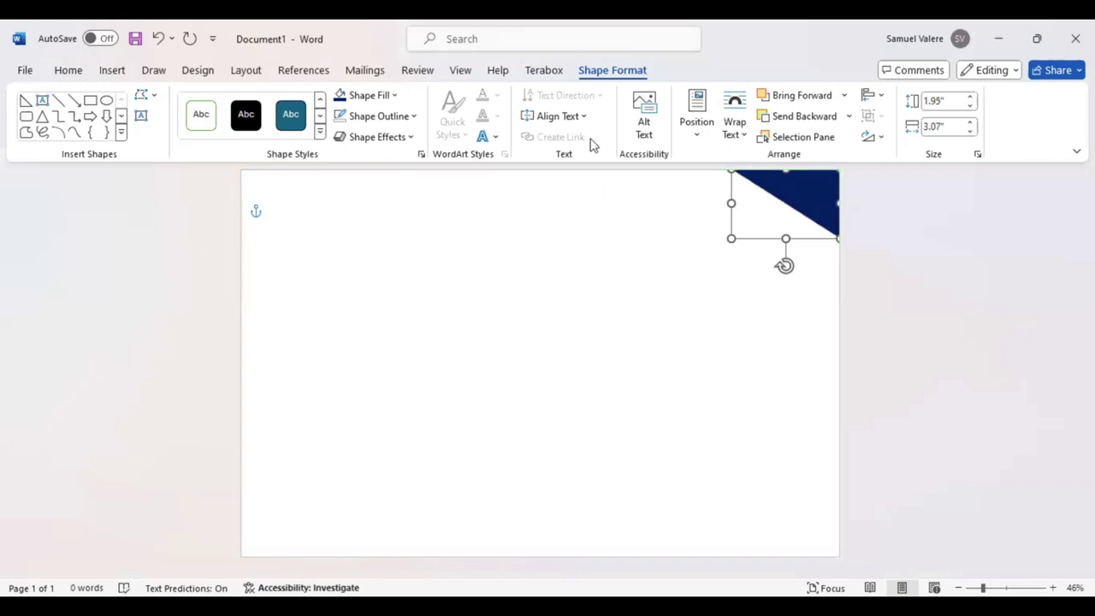
Step: Make the second triangle orange behind the navy one, enlarge it, and copy it toward the bottom right
left_click(399, 95)
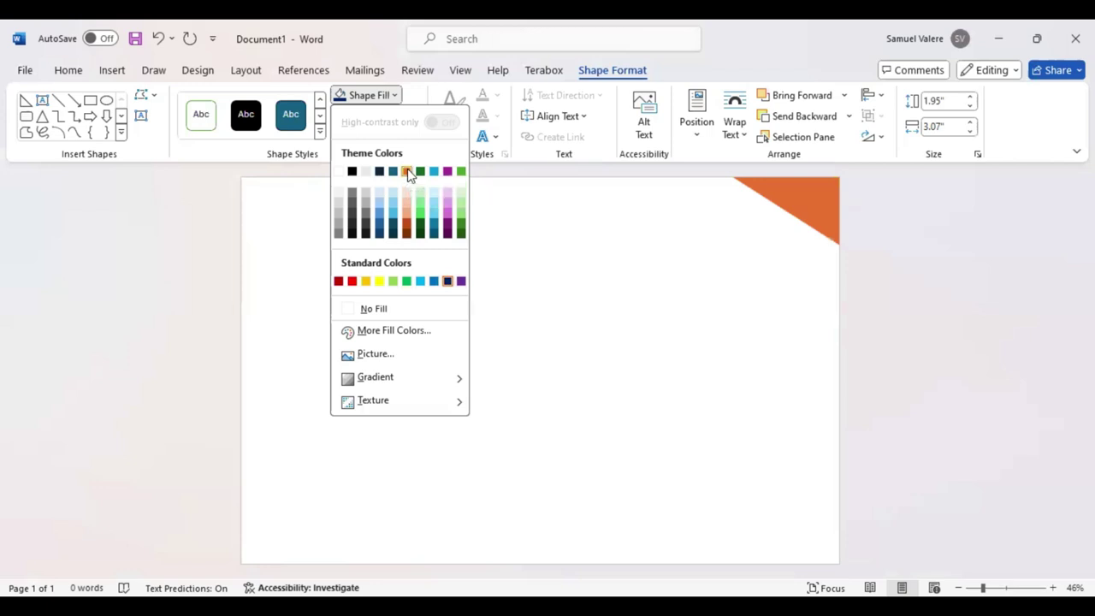
left_click(408, 172)
left_click(804, 116)
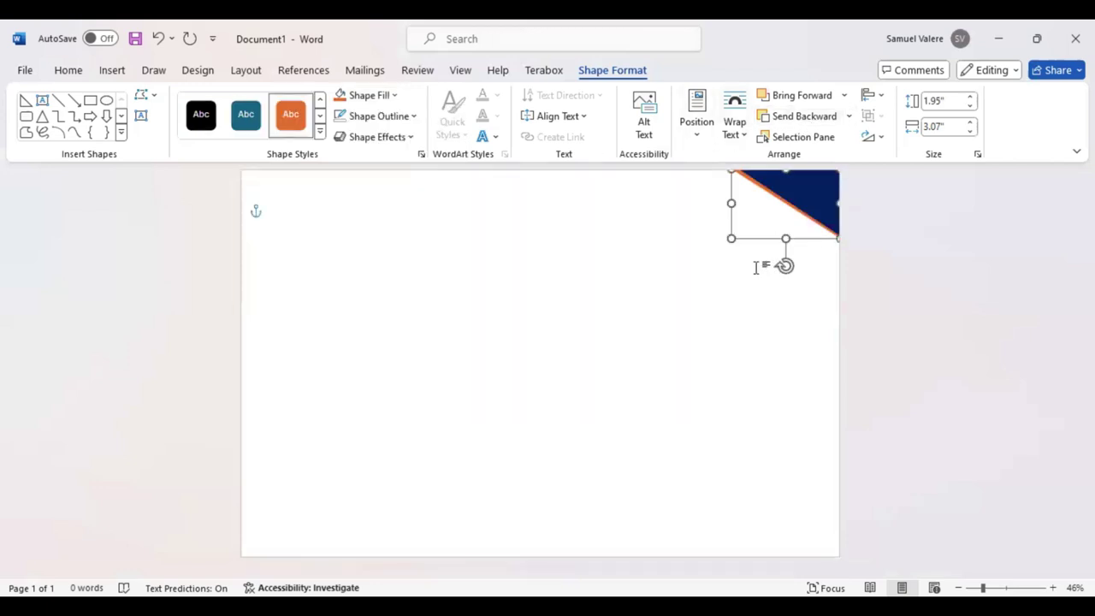
left_click_drag(724, 245, 729, 244)
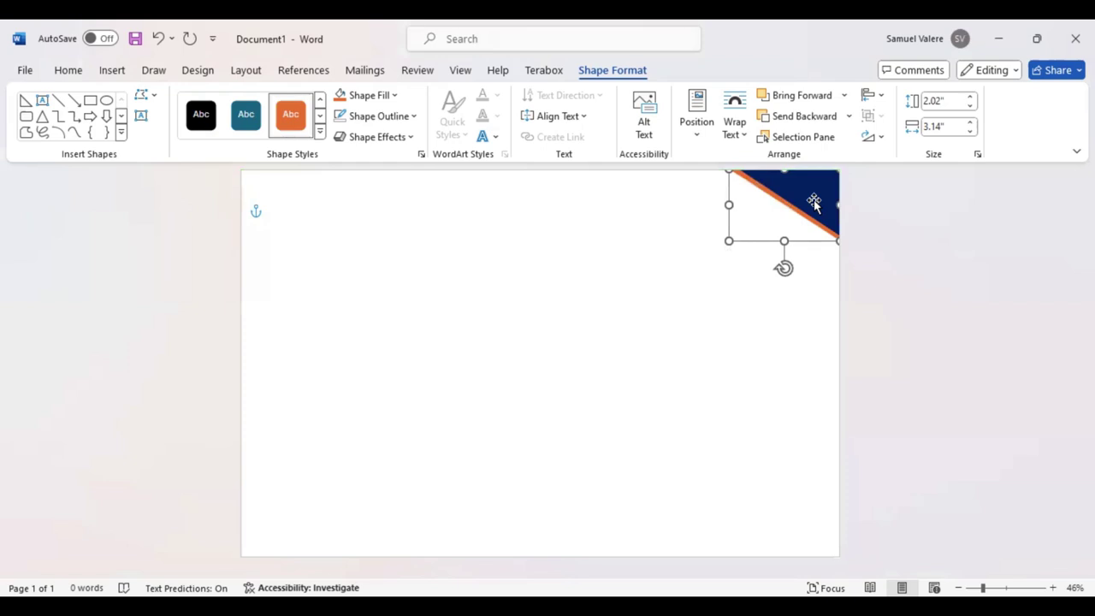
left_click_drag(818, 207, 767, 471, "ctrl")
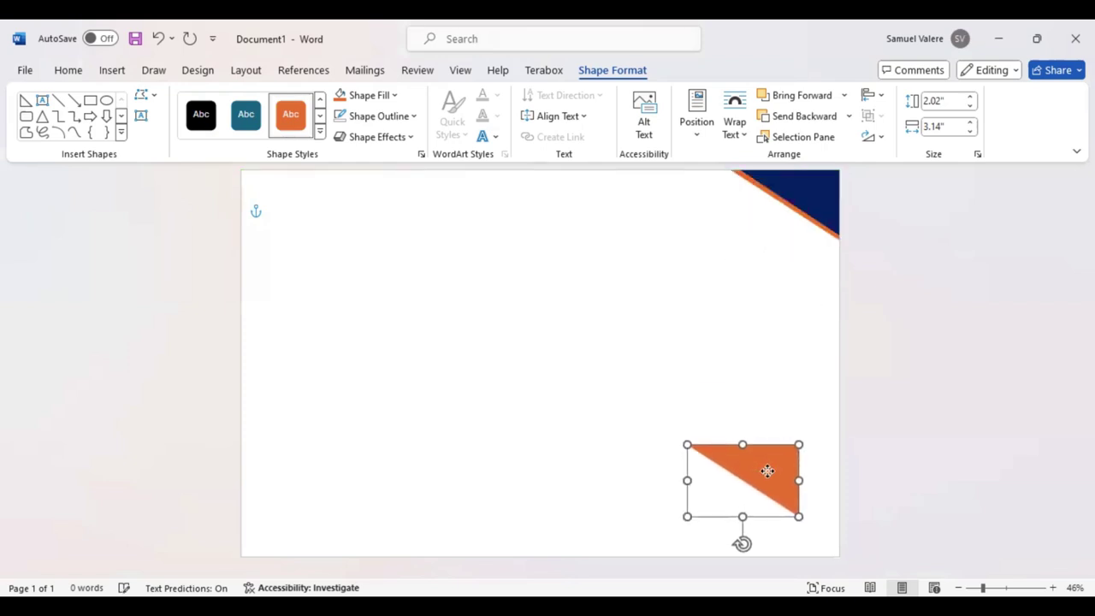
Step: Flip the orange copy vertically and move it into the bottom-right corner
left_click(873, 137)
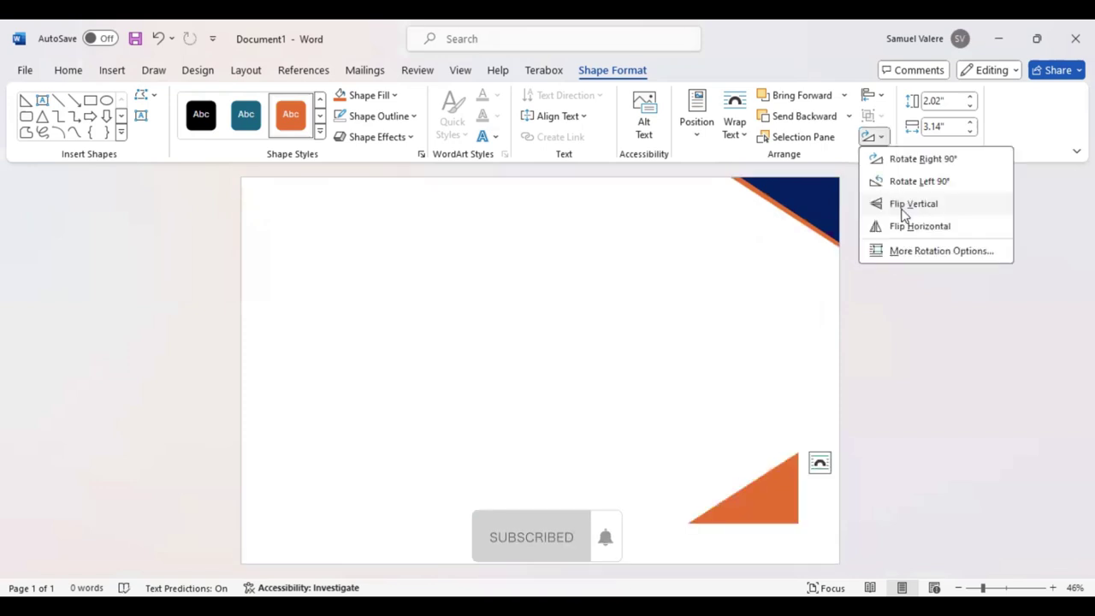
left_click(906, 203)
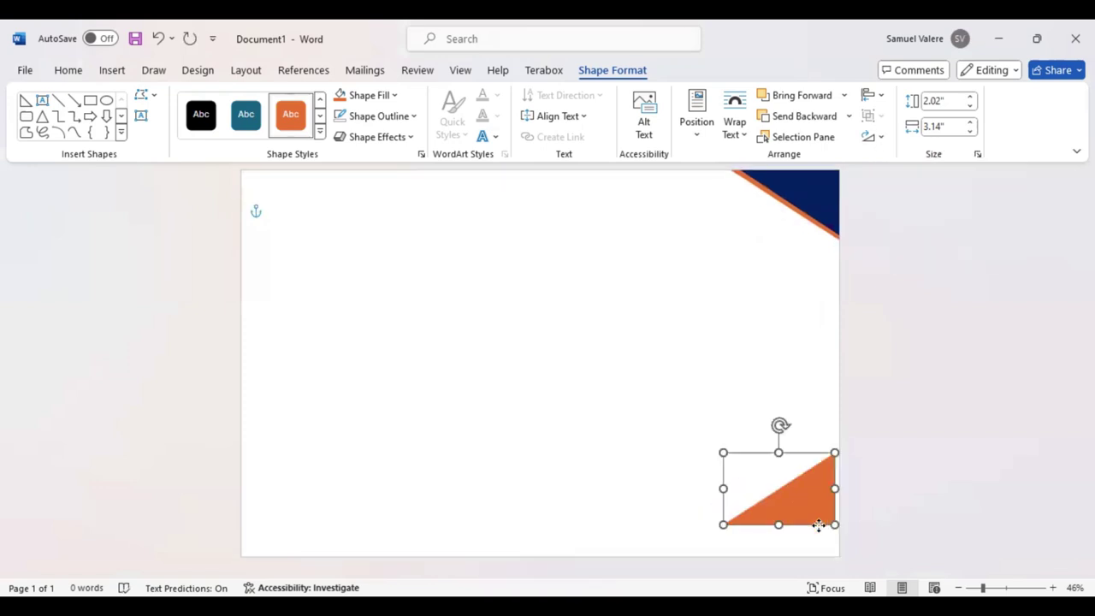
left_click_drag(817, 524, 817, 538)
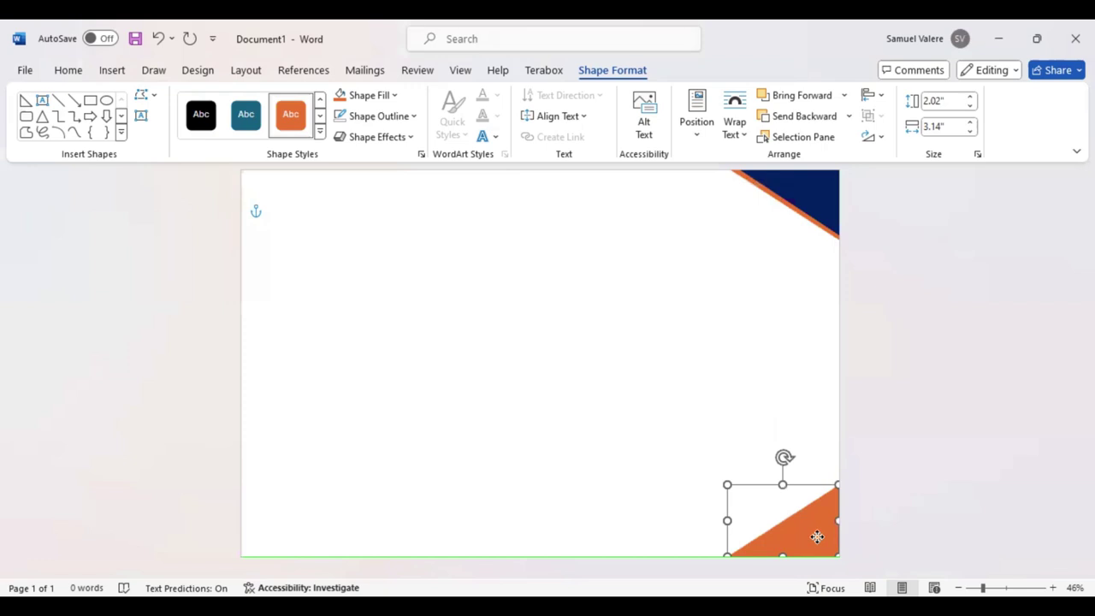
Step: Duplicate the navy triangle, flip it vertically and place it over the bottom-right orange triangle
left_click(806, 200)
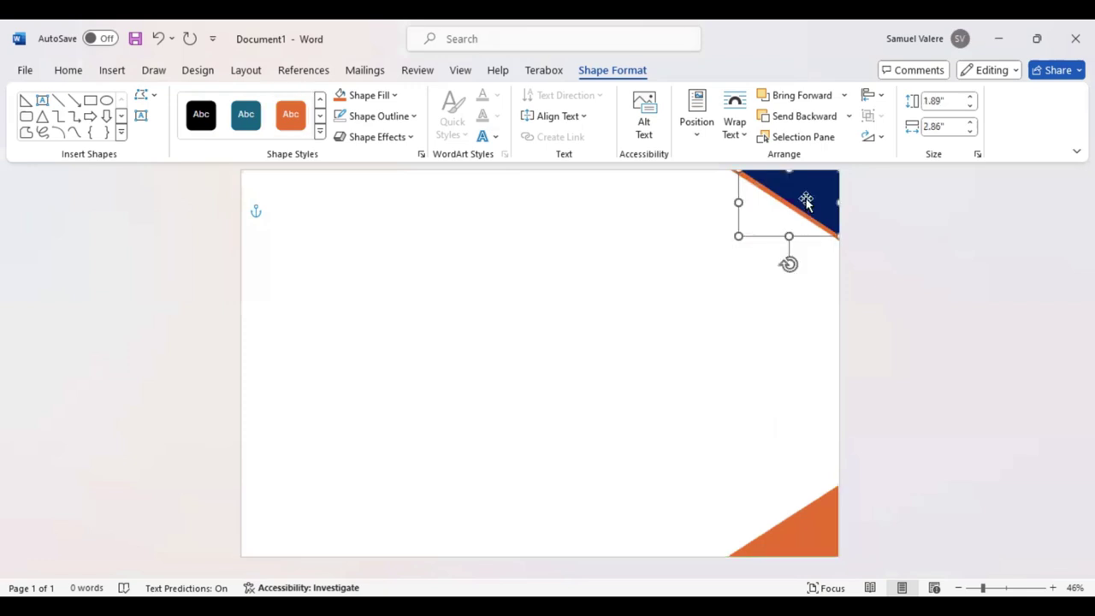
key("ctrl+c")
key("ctrl+v")
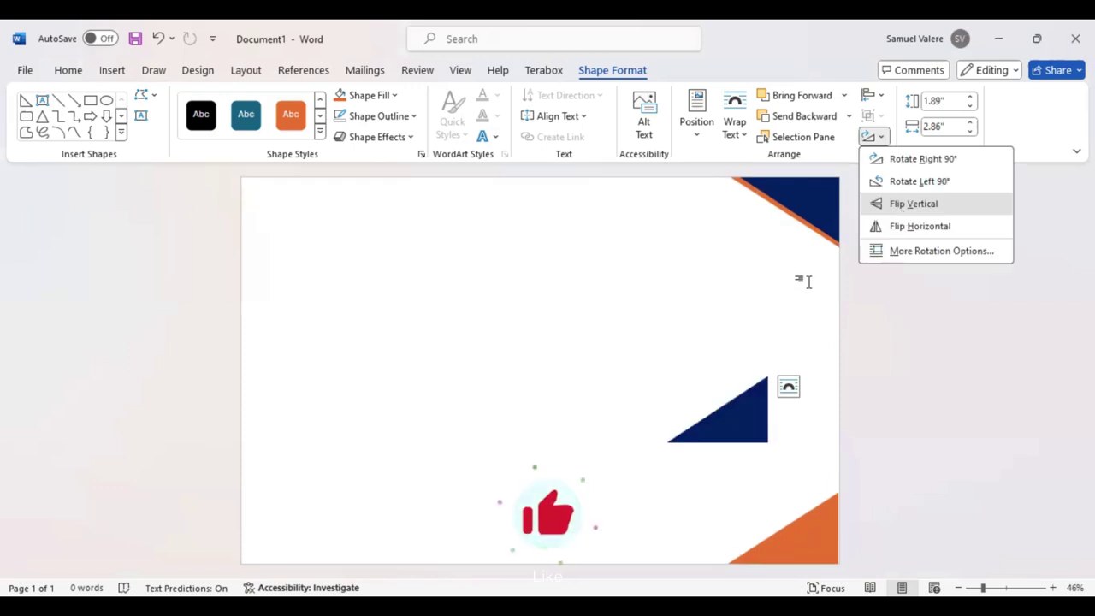
left_click(809, 529)
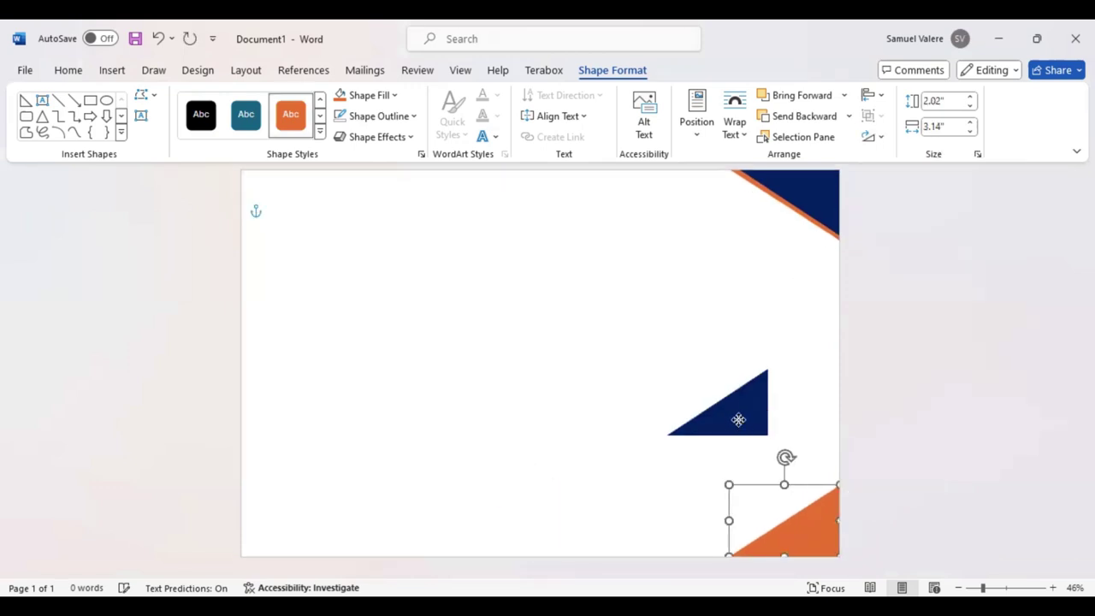
left_click_drag(738, 419, 810, 540)
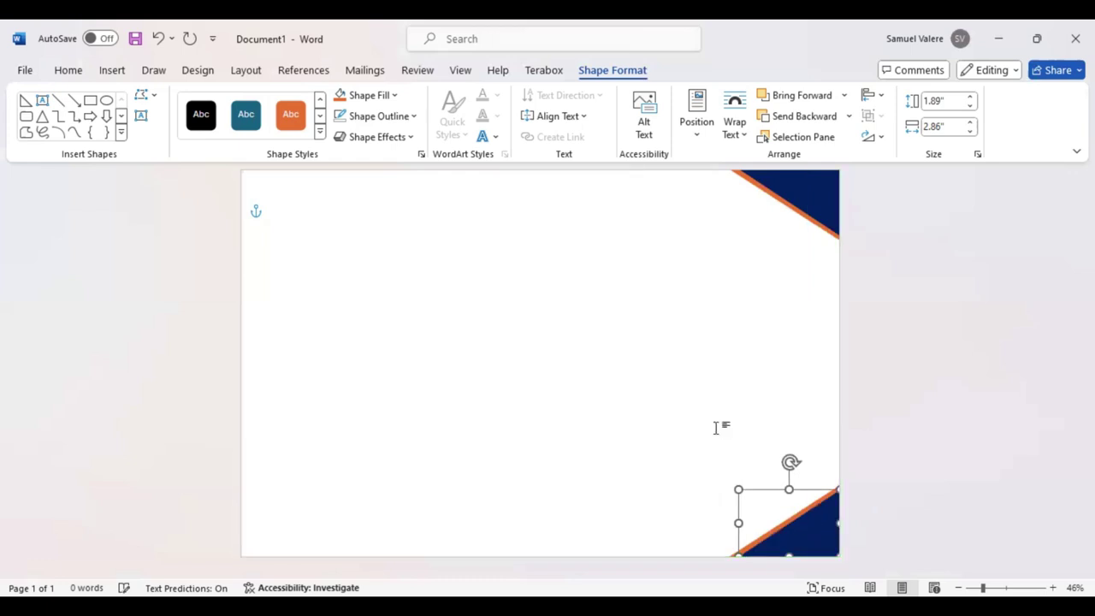
left_click(656, 342)
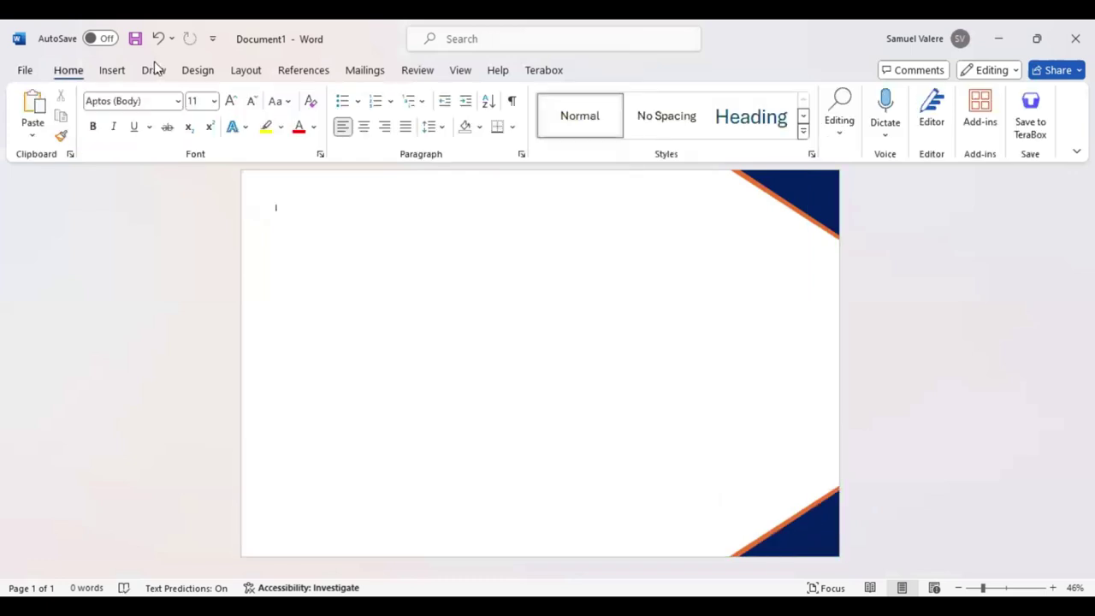
Step: Draw a rectangle down the left edge, stretched to 11.16" tall and 2.8" wide
left_click(112, 72)
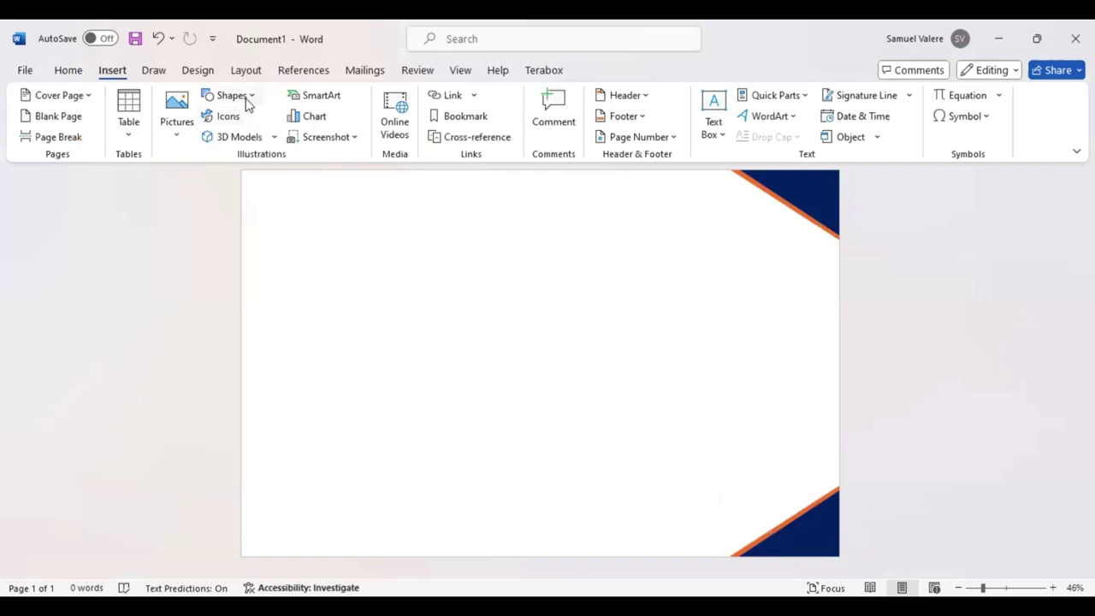
left_click(231, 95)
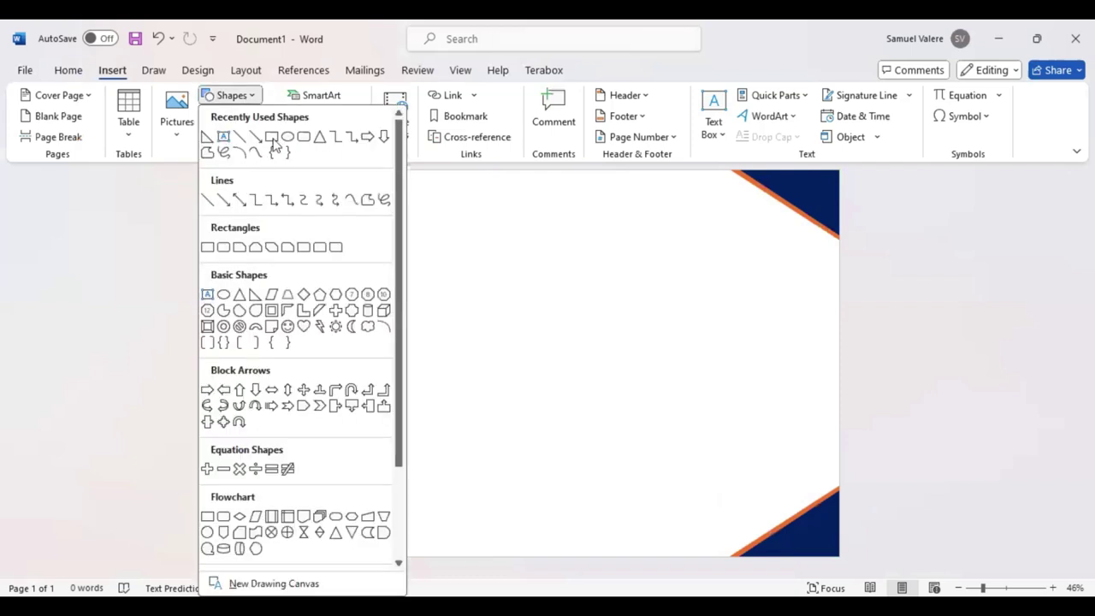
left_click_drag(260, 181, 352, 558)
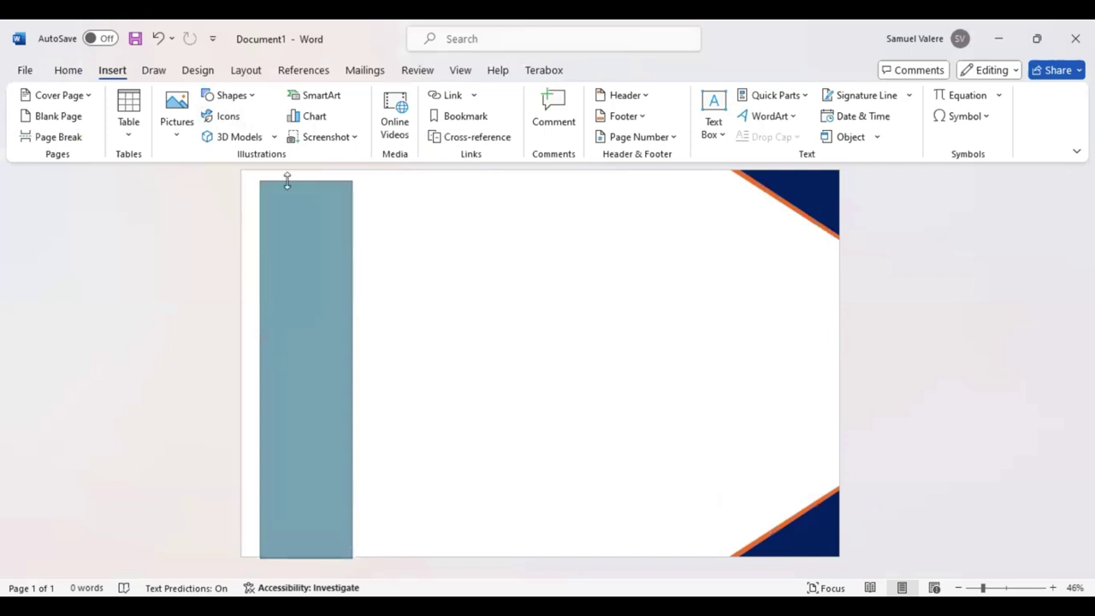
left_click_drag(287, 179, 287, 152)
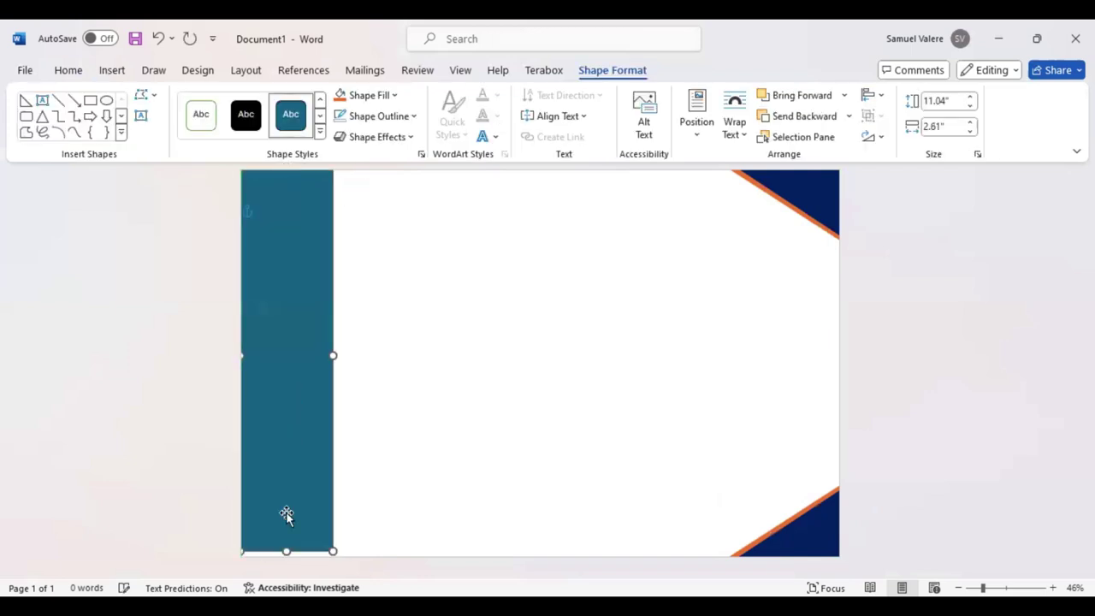
left_click_drag(286, 553, 285, 564)
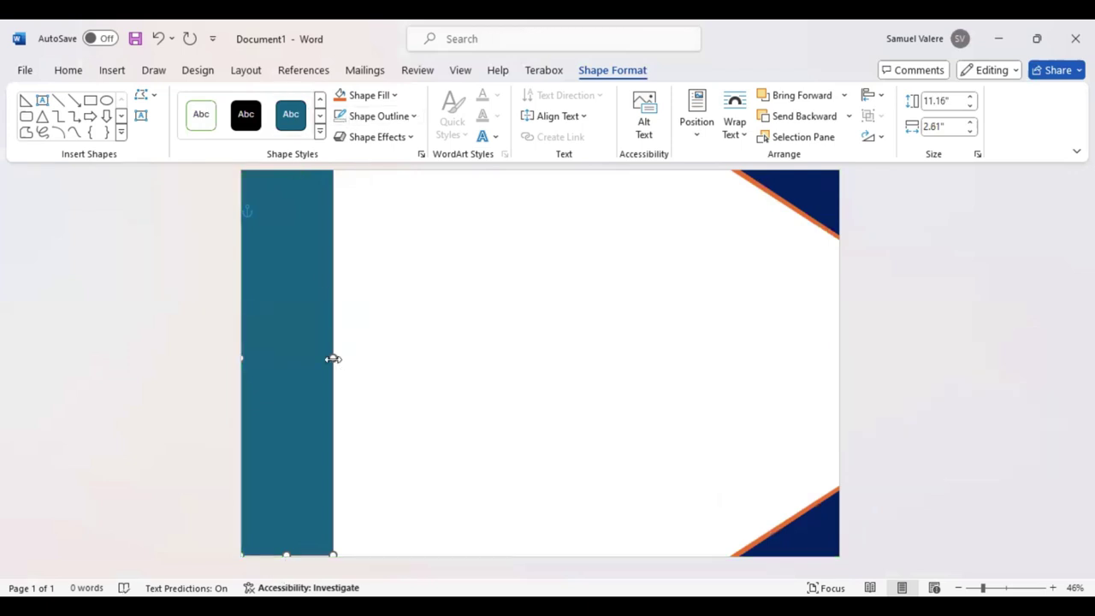
left_click_drag(333, 358, 339, 359)
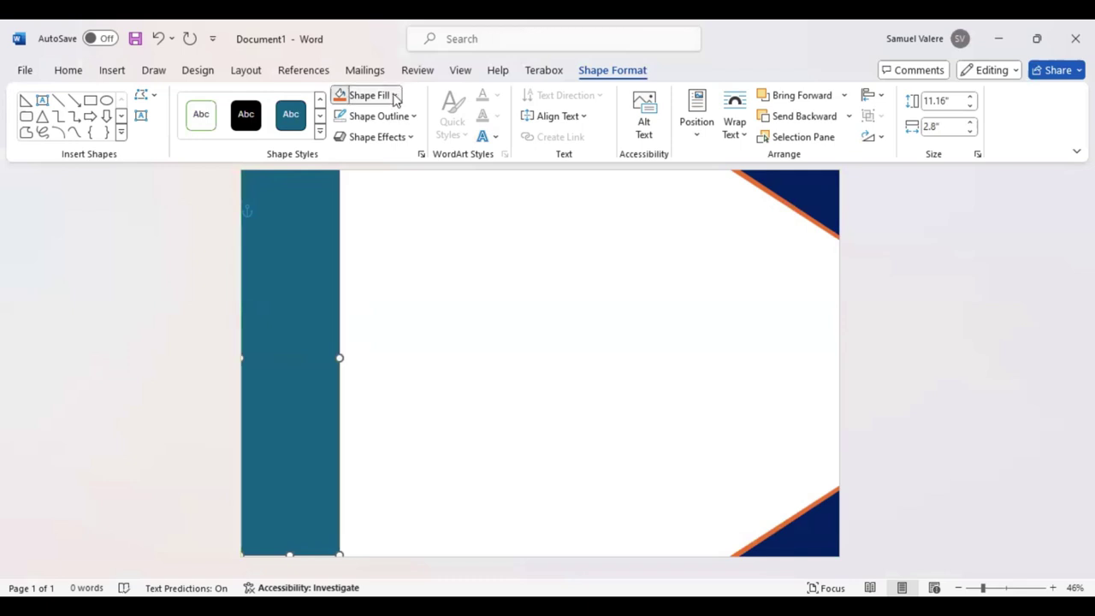
Step: Fill the left bar orange and place a narrower 2.16"-wide copy beside it
left_click(396, 97)
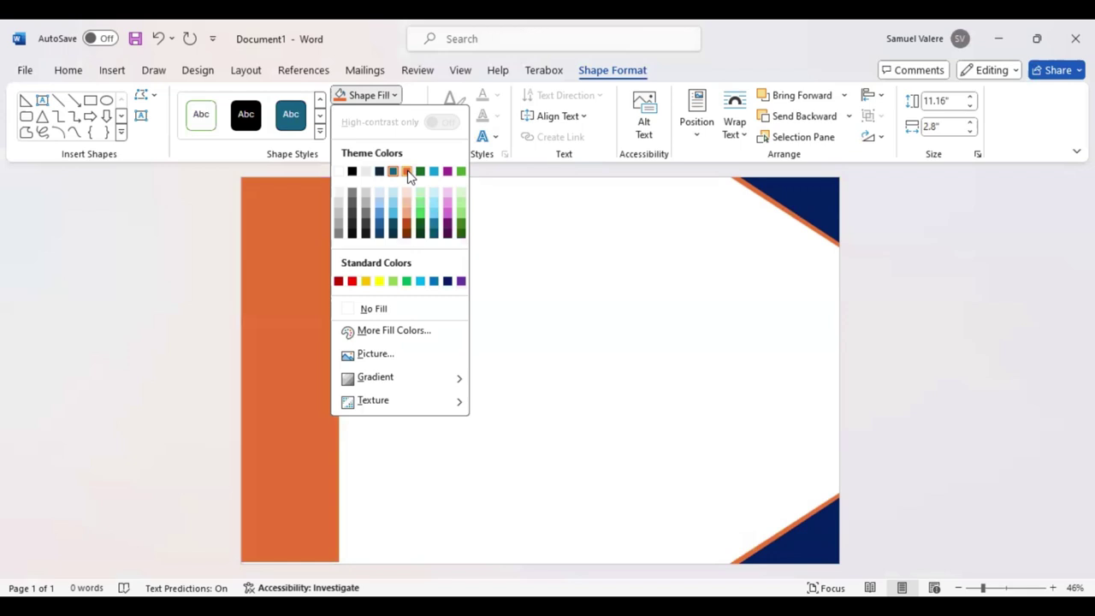
left_click(313, 374)
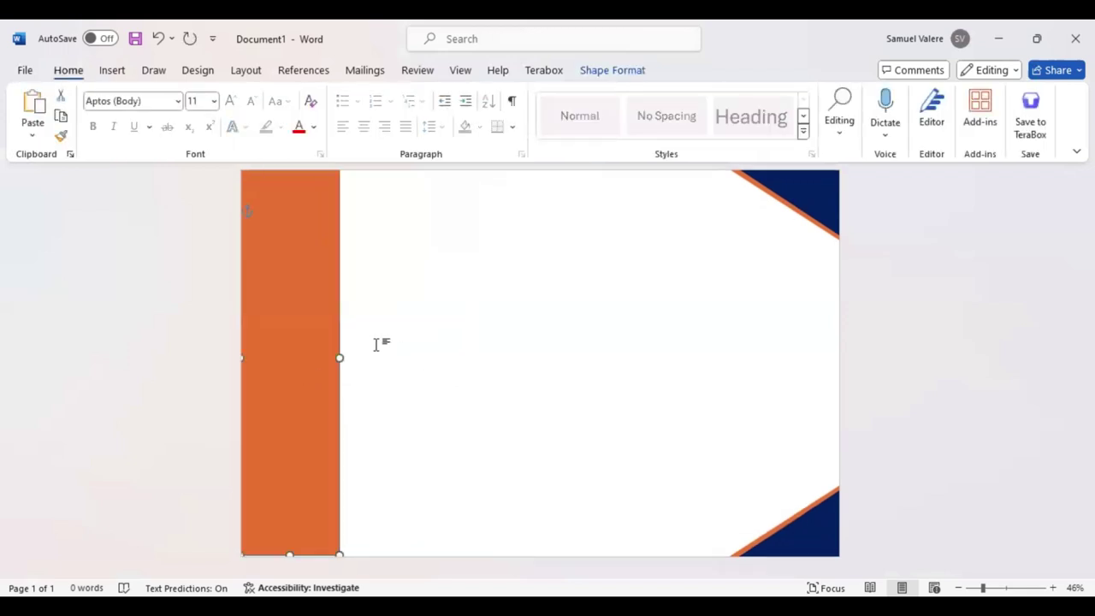
left_click_drag(294, 349, 366, 349)
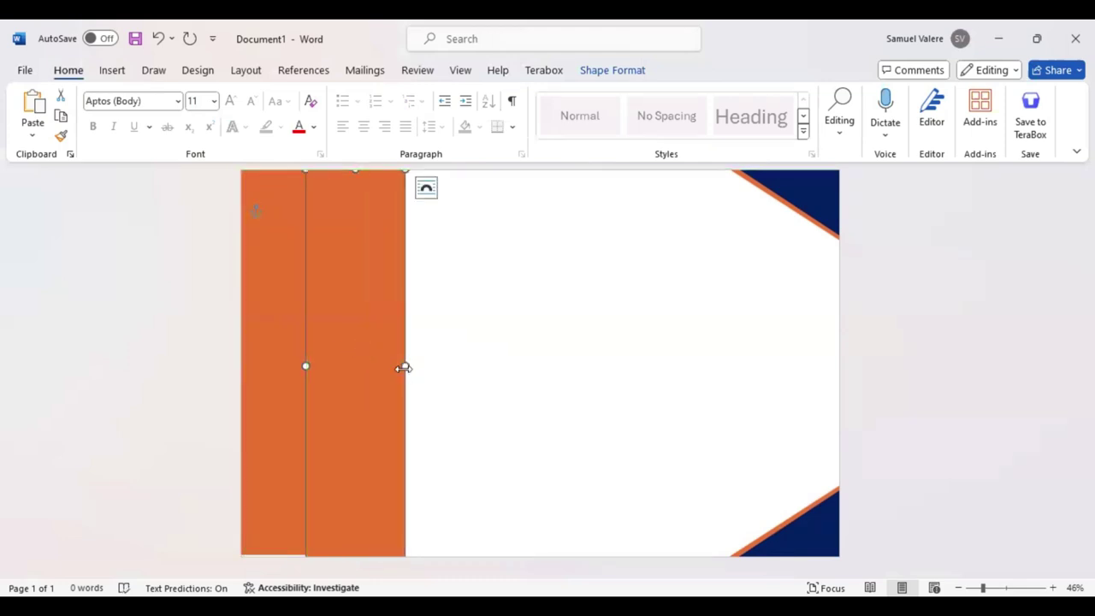
left_click_drag(403, 368, 382, 367)
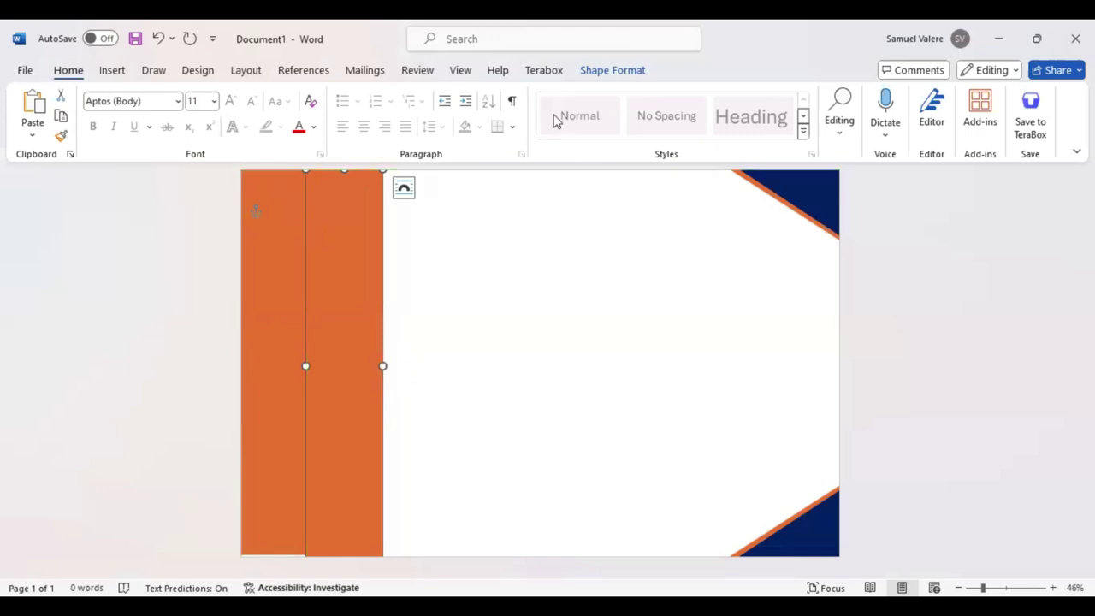
left_click(611, 72)
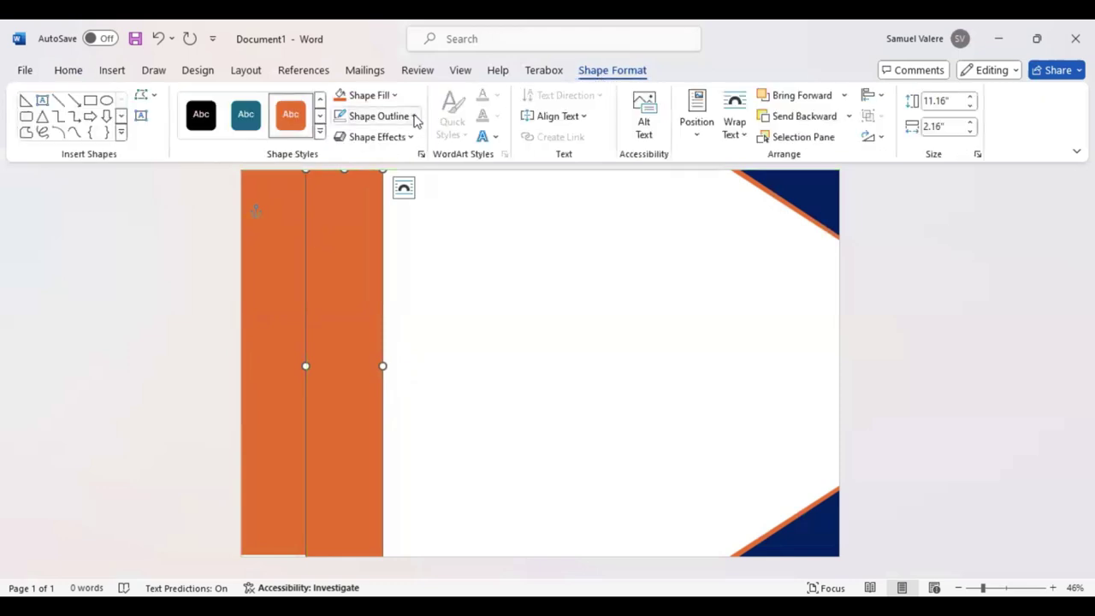
left_click(393, 96)
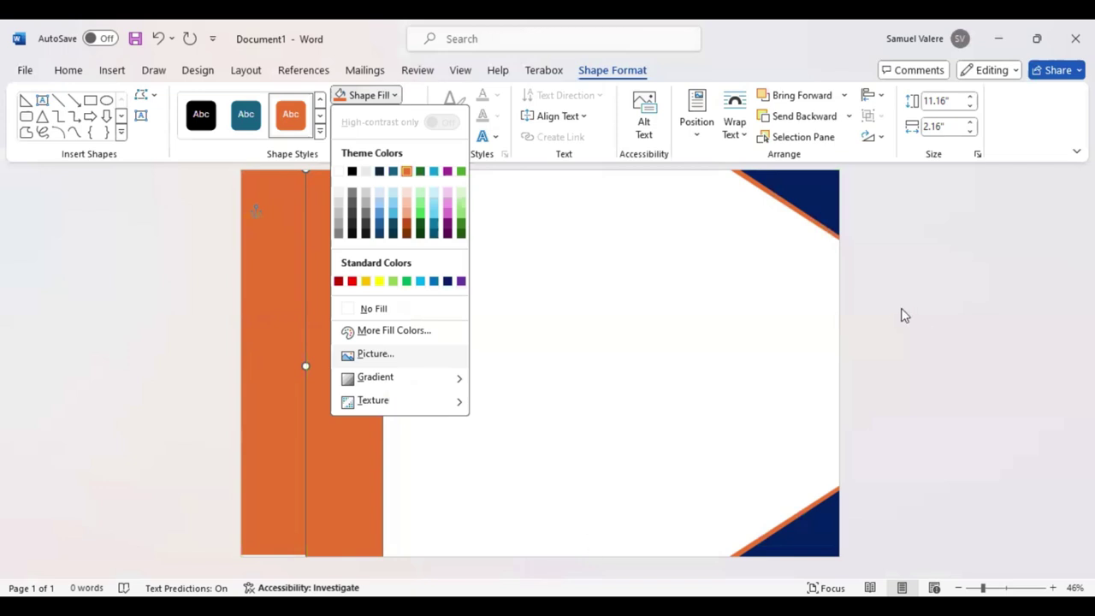
Step: Give the copied bar a linear gradient, removing the 74% stop and making the end stop Dark Blue
left_click(965, 311)
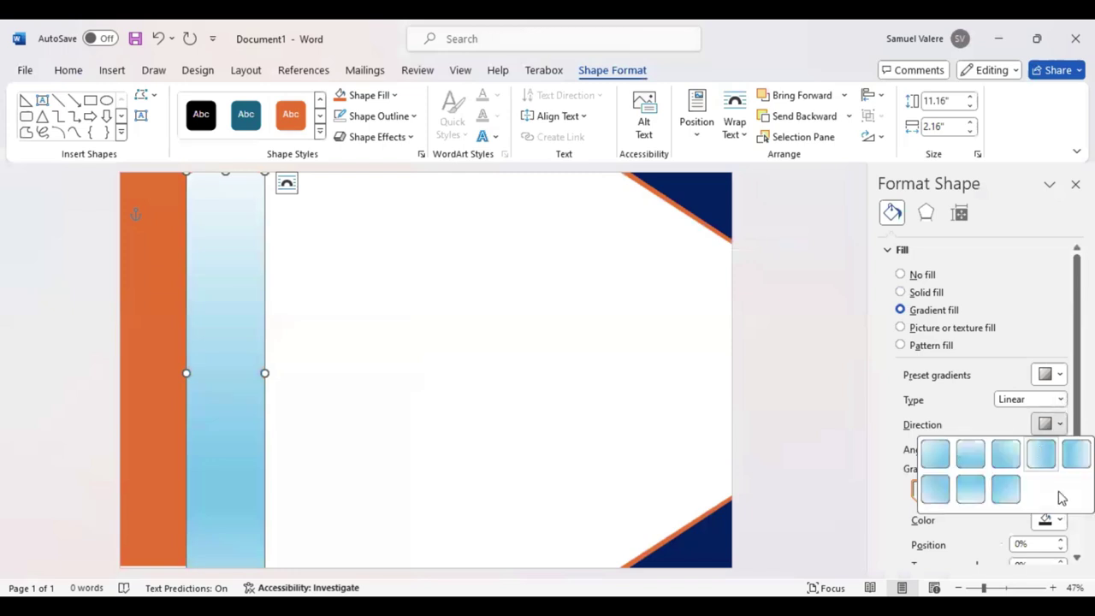
left_click(1006, 491)
left_click(982, 492)
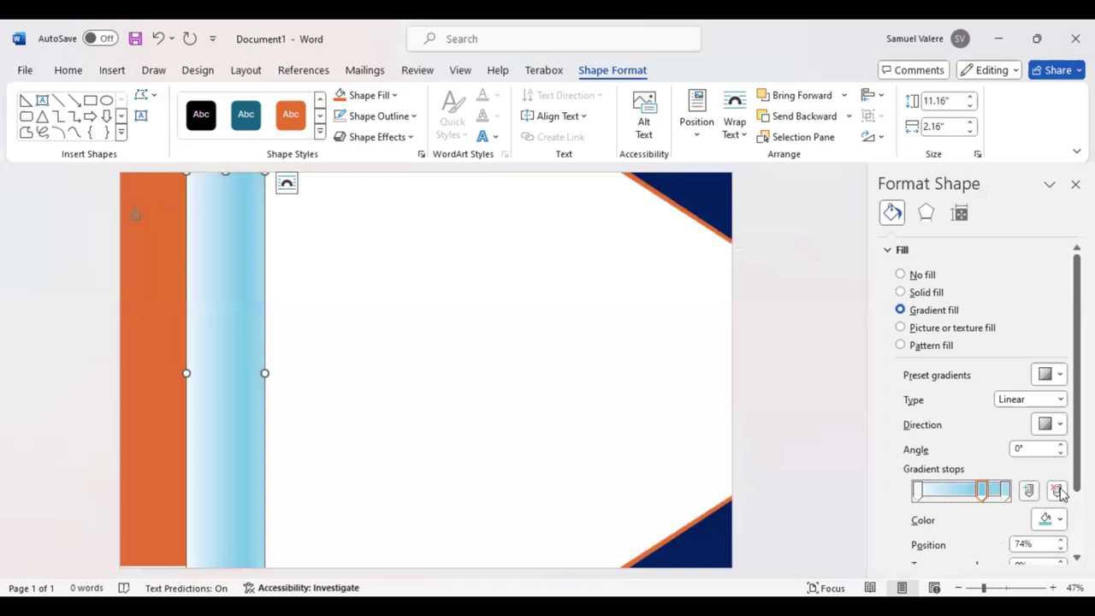
left_click(1058, 490)
left_click(1005, 491)
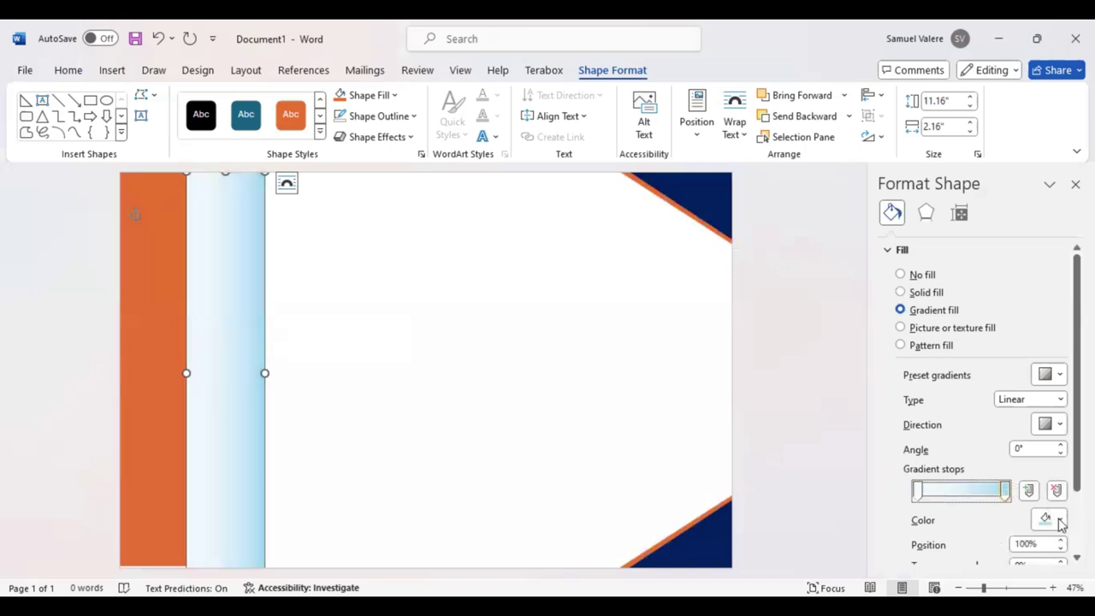
left_click(1051, 519)
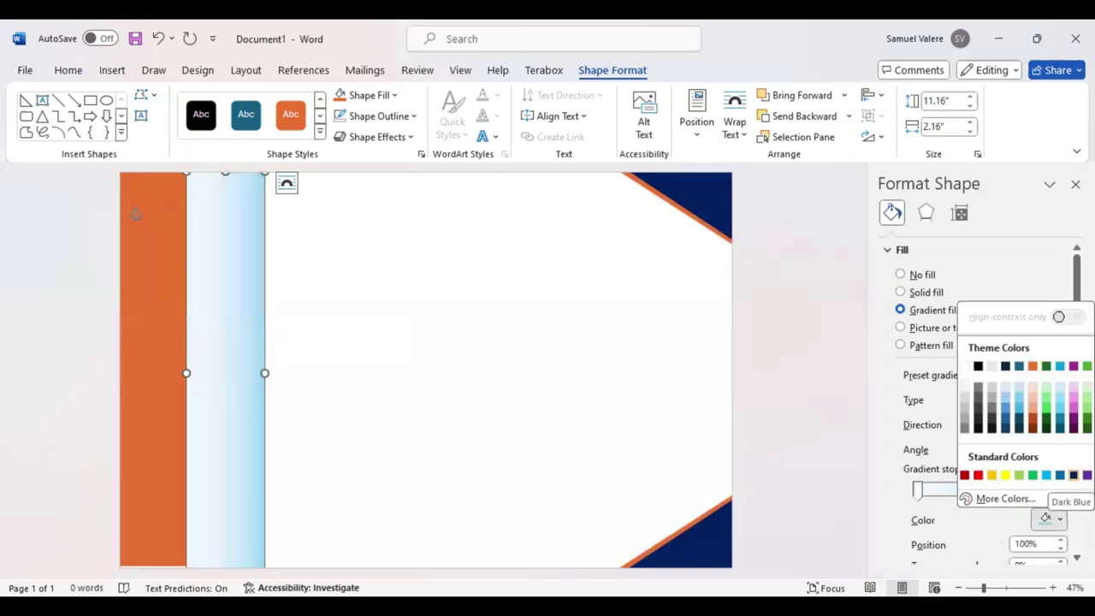
left_click(1061, 476)
Step: Set the gradient's starting stop to the custom navy colour #00297A
left_click(919, 491)
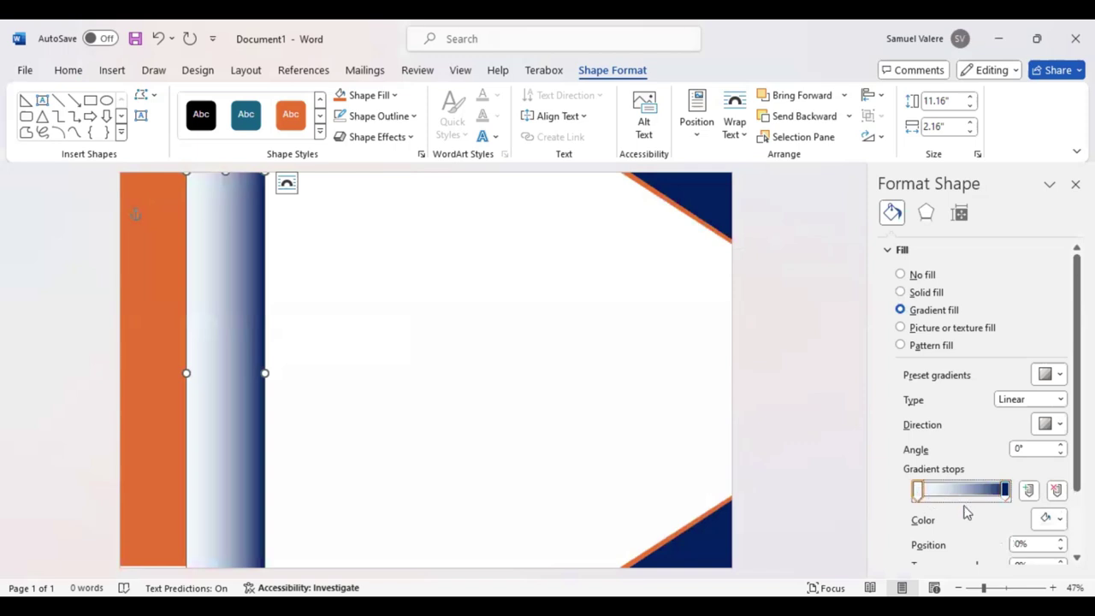
left_click(1060, 519)
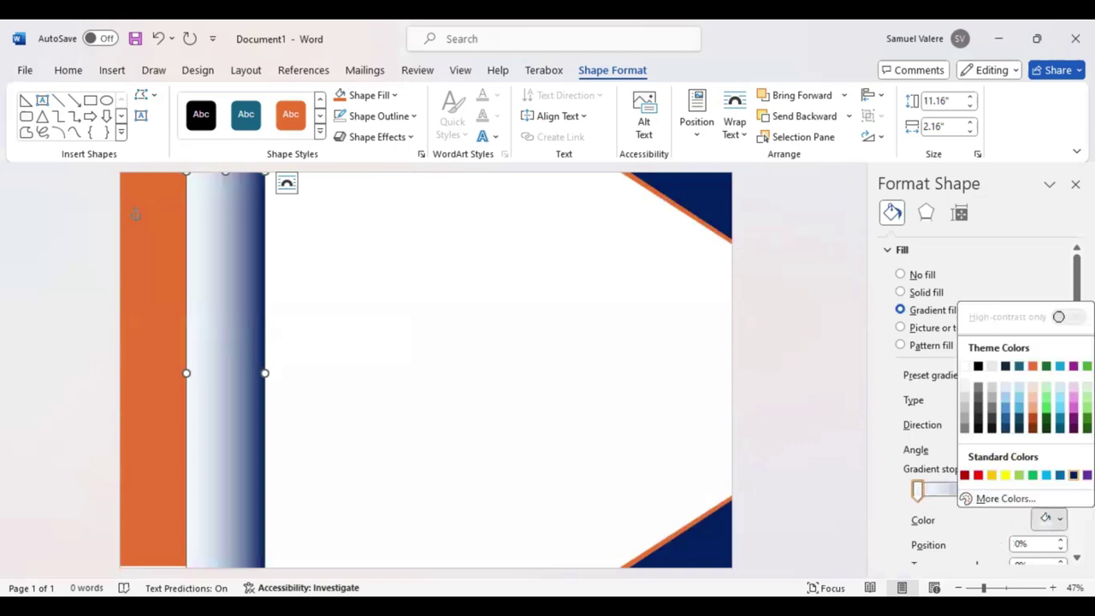
left_click(1074, 474)
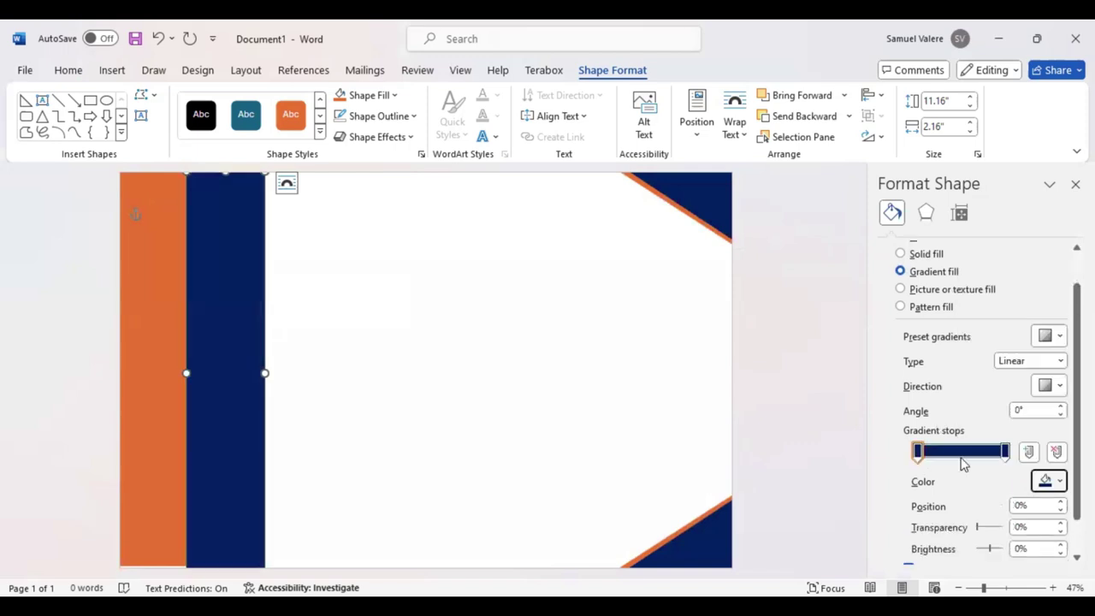
left_click(1061, 482)
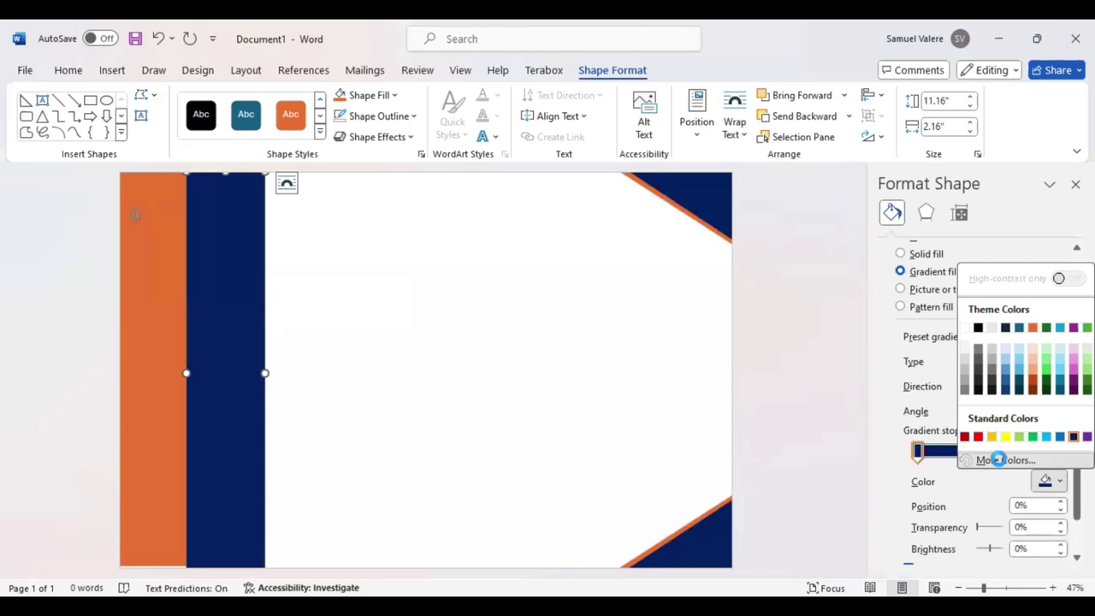
left_click(998, 460)
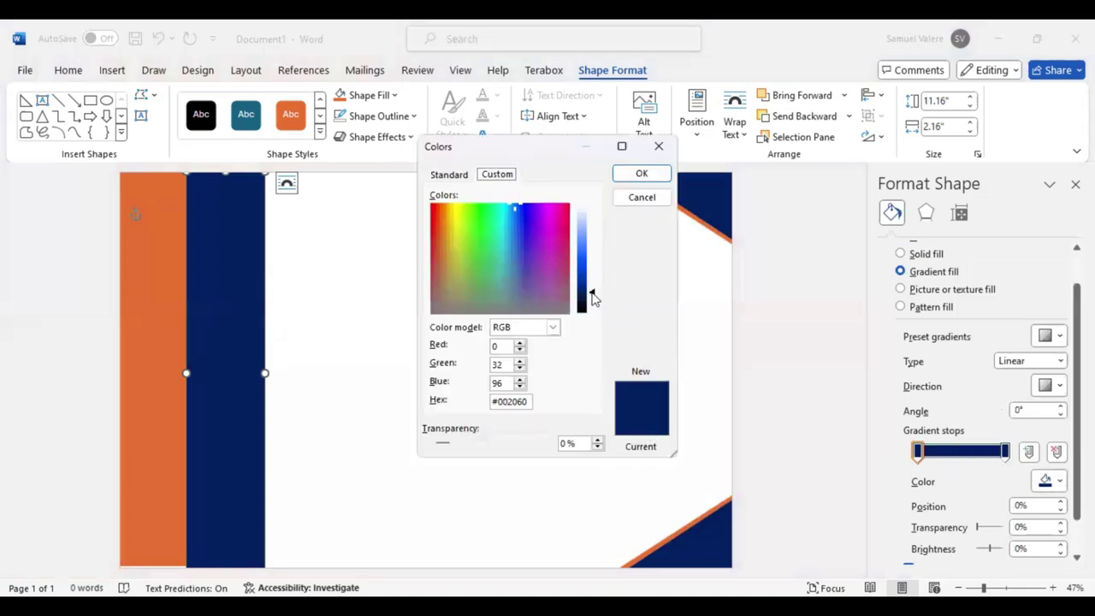
left_click(594, 295)
left_click_drag(594, 295, 593, 292)
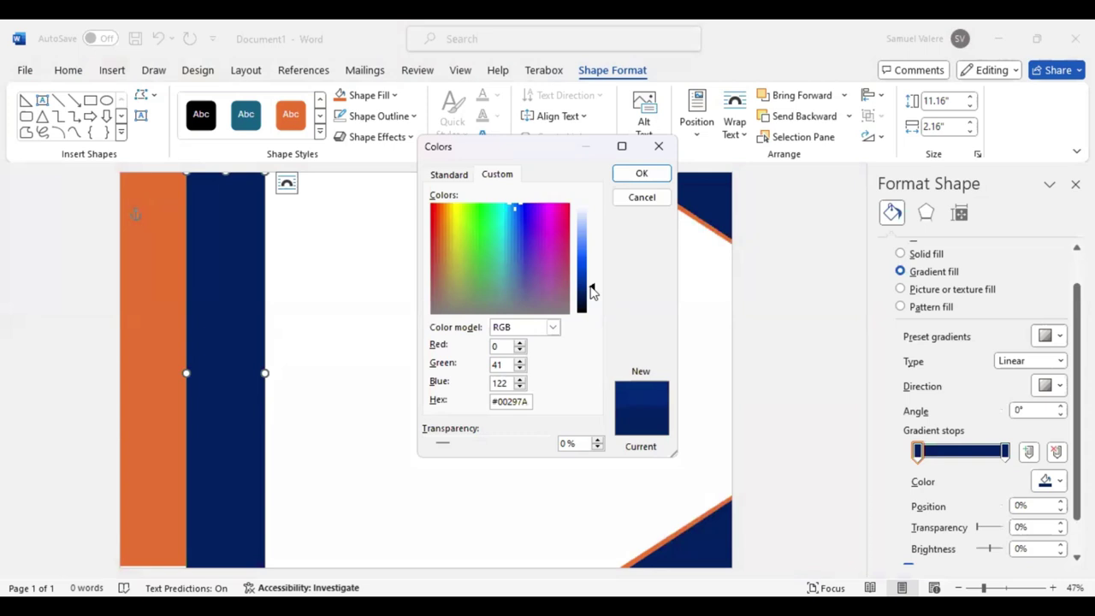
left_click(641, 174)
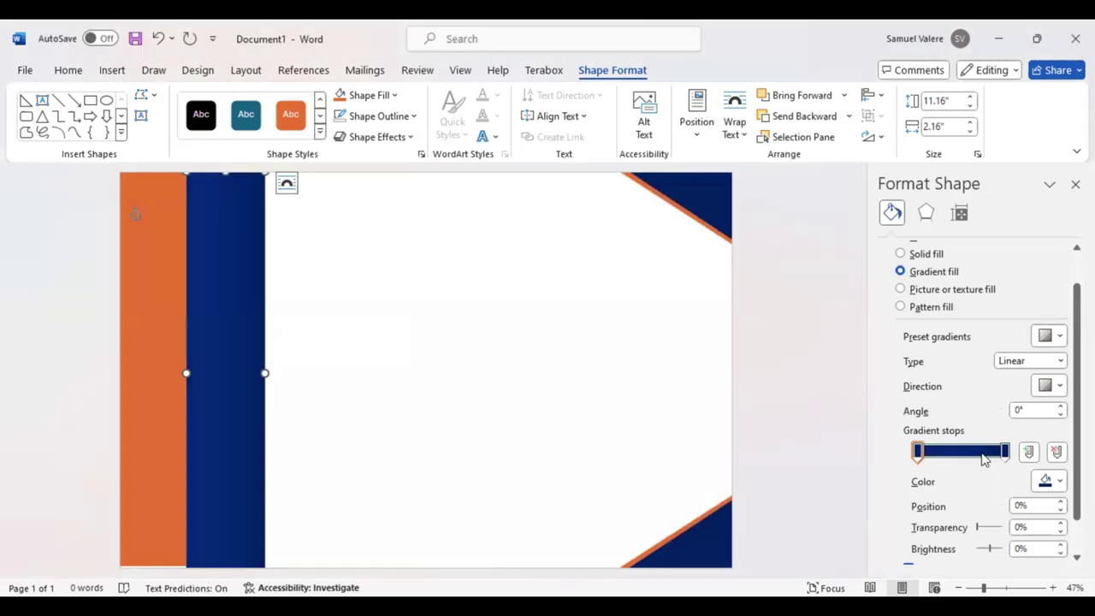
Step: Reposition the gradient stops to 82%, about 31%, and 43%
left_click_drag(1003, 453, 980, 462)
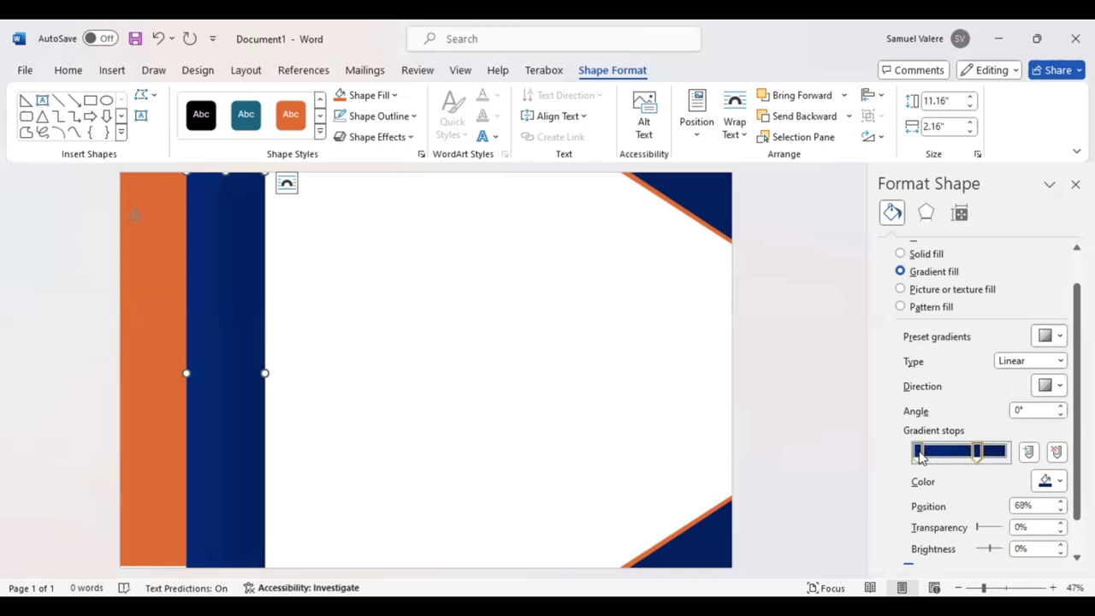
left_click_drag(918, 453, 969, 456)
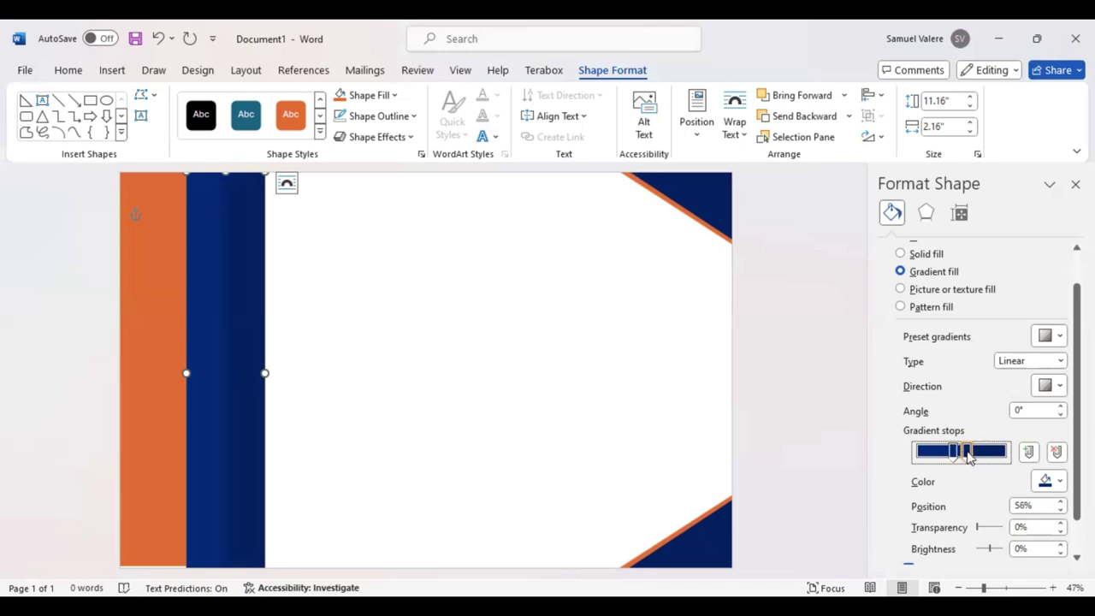
left_click_drag(969, 458, 962, 457)
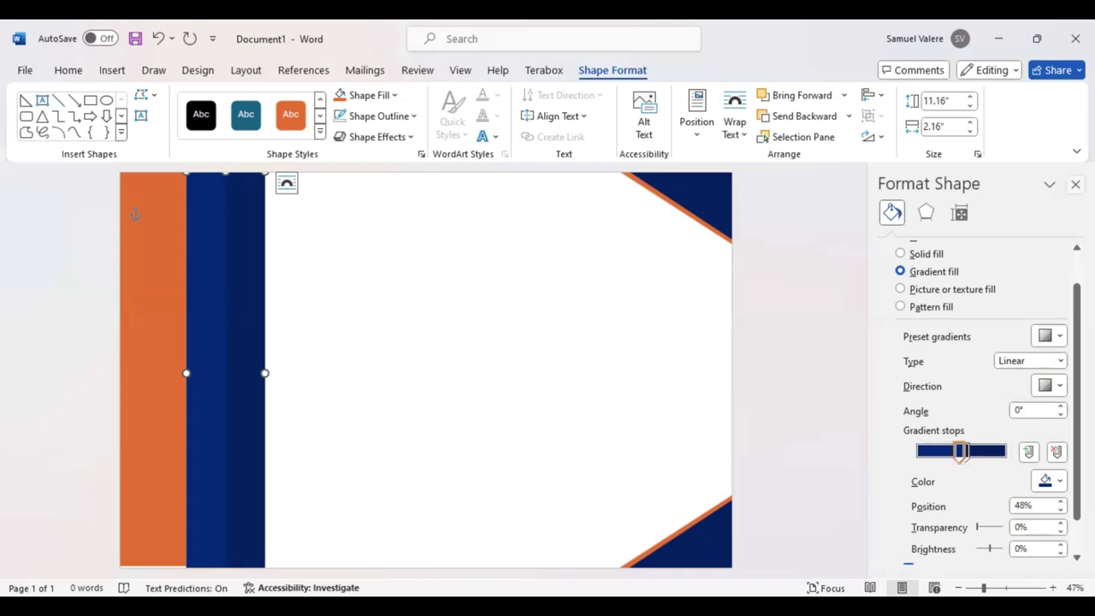
left_click(1075, 184)
Step: Nudge the navy bar slightly left and draw a rectangle near the top centre of the page
left_click(452, 405)
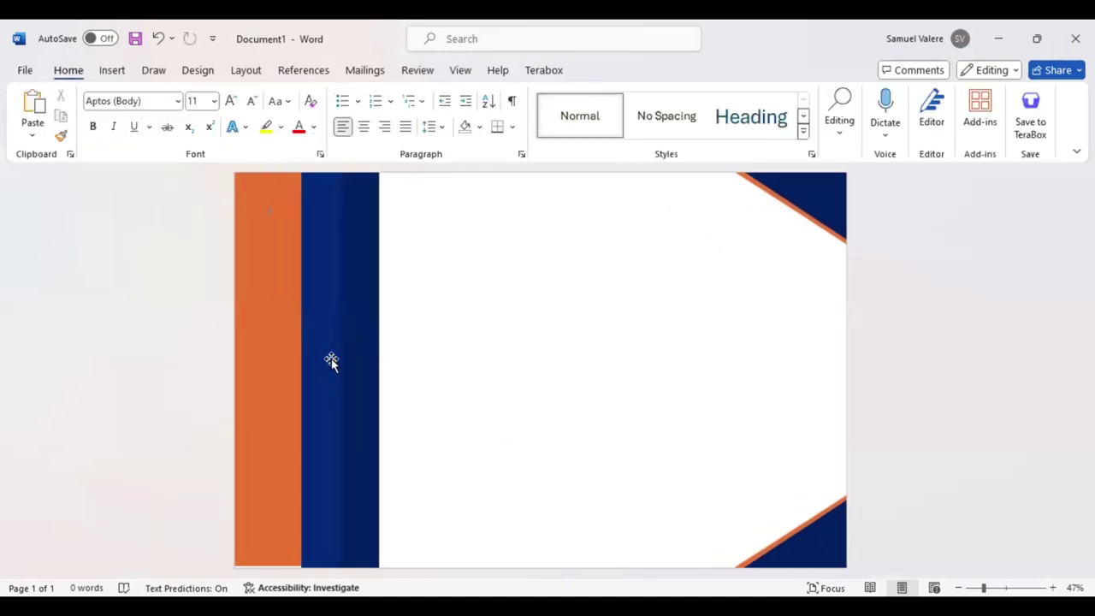
left_click_drag(331, 360, 316, 360)
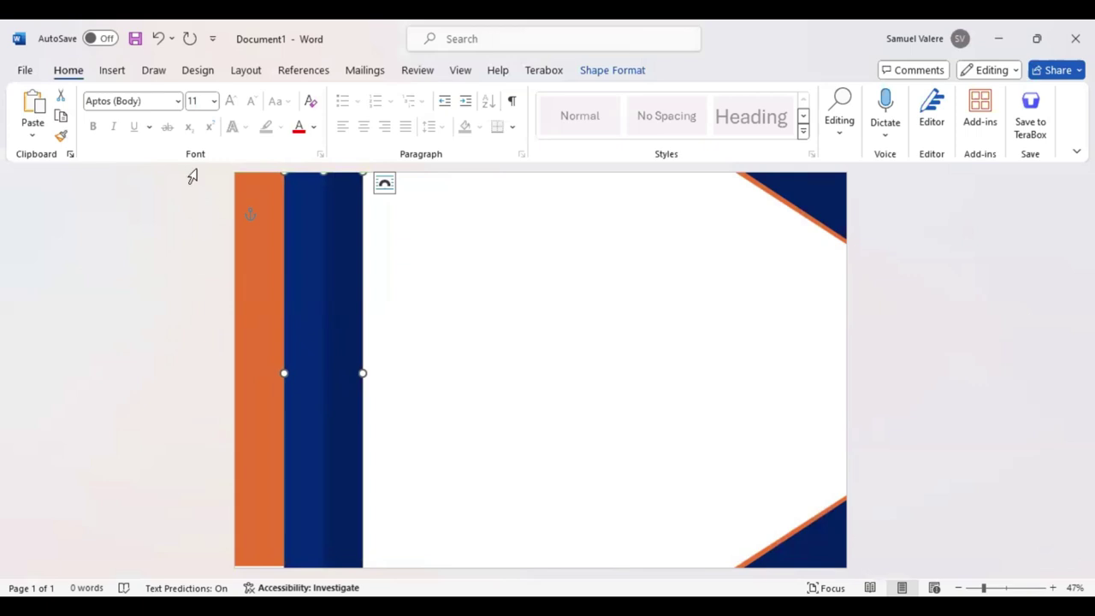
left_click(112, 72)
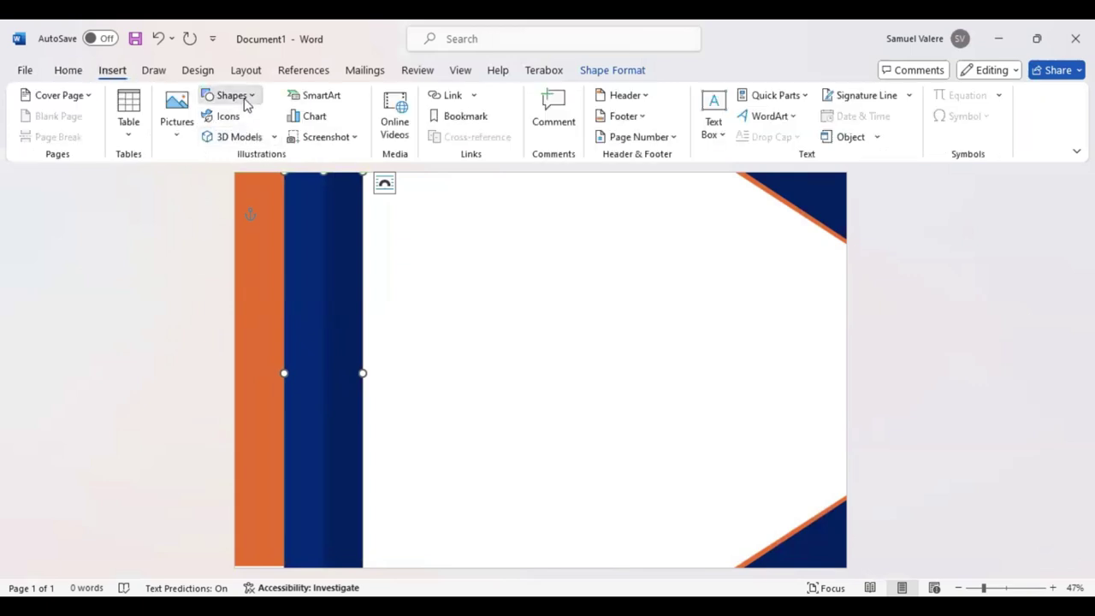
left_click(231, 96)
left_click(222, 139)
left_click_drag(463, 220, 736, 270)
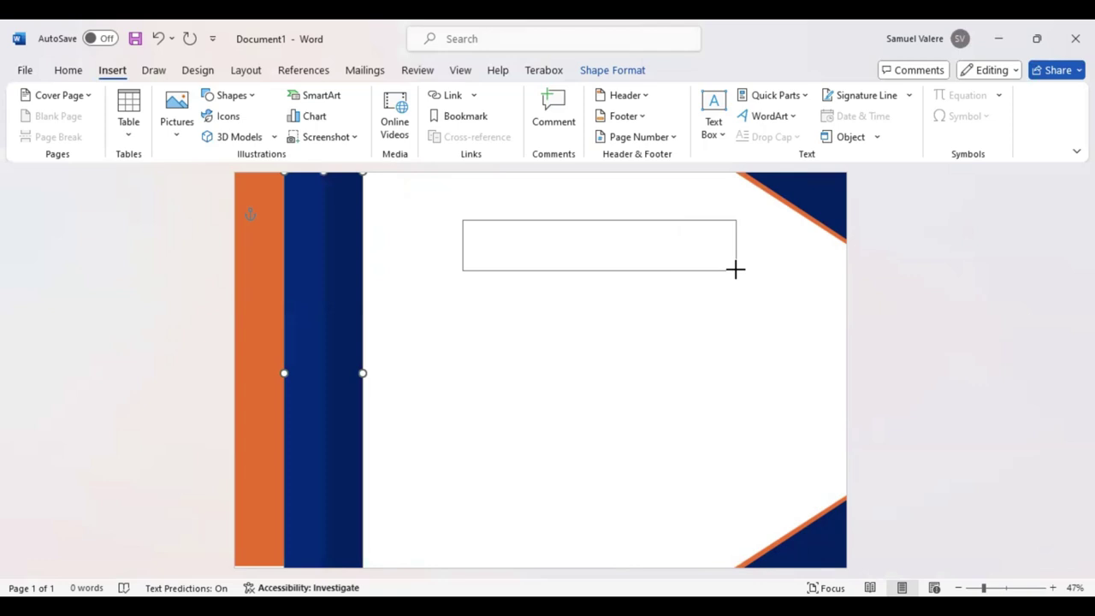
left_click(274, 565)
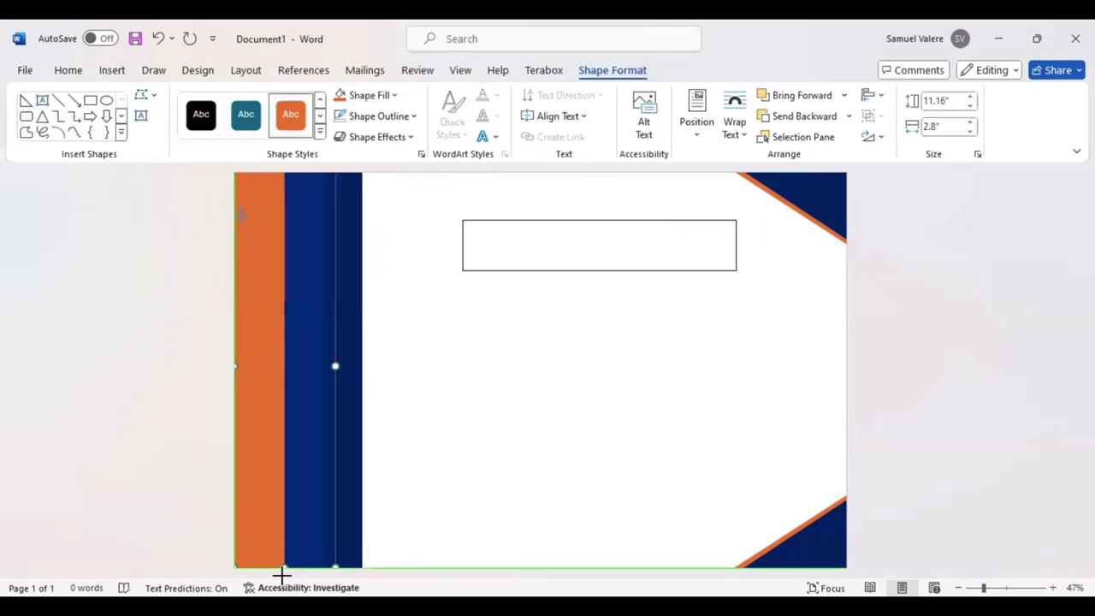
left_click(463, 491)
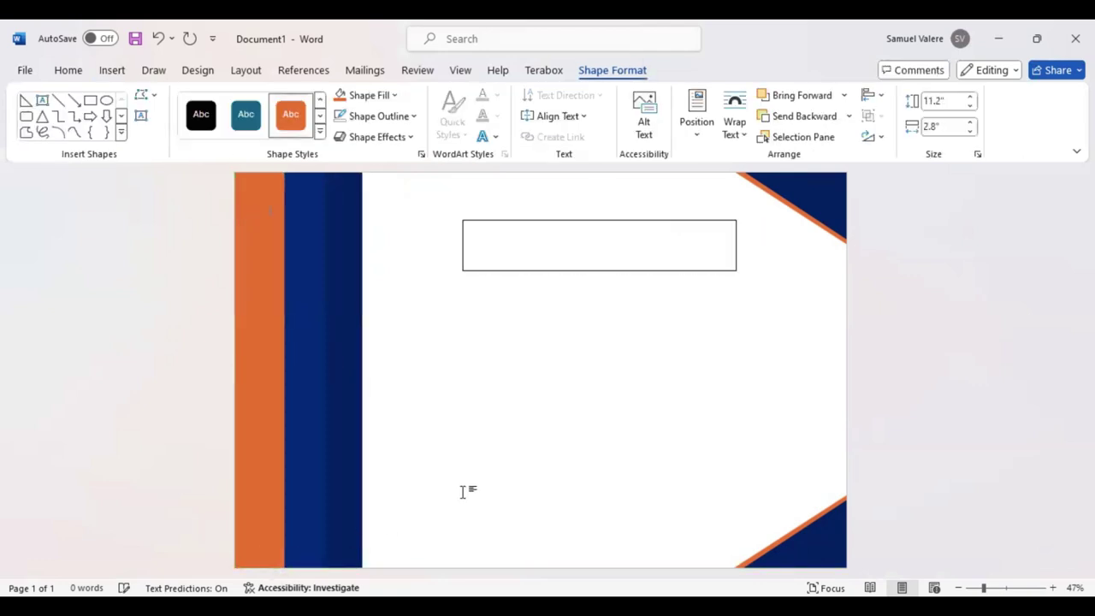
Step: Type 'Certificate' in the new rectangle and give the box no fill
left_click(550, 253)
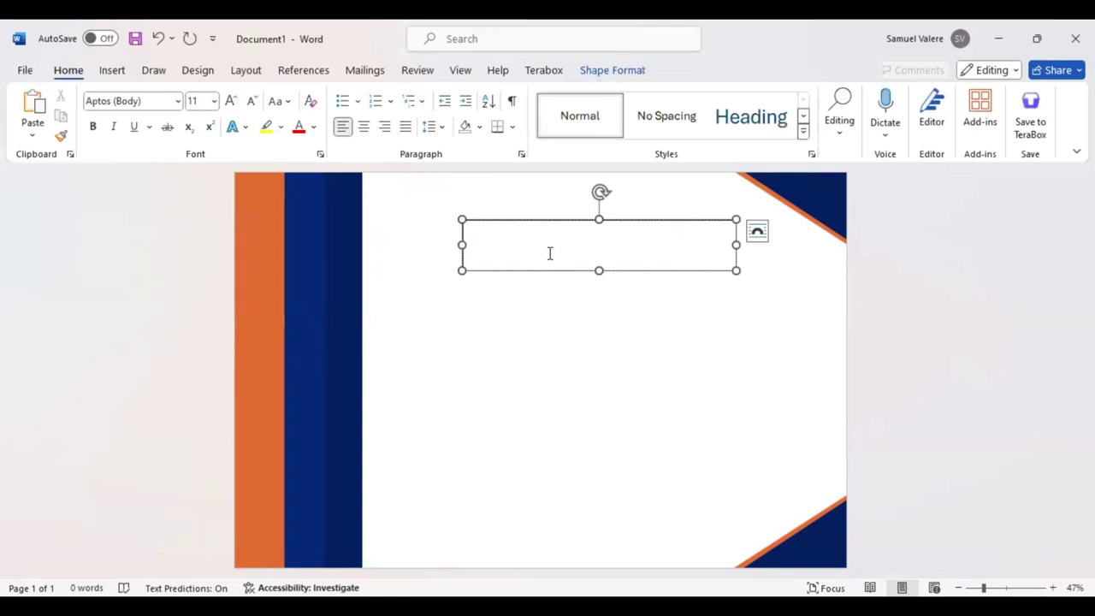
type("Contific")
type("ate")
left_click_drag(502, 226, 464, 225)
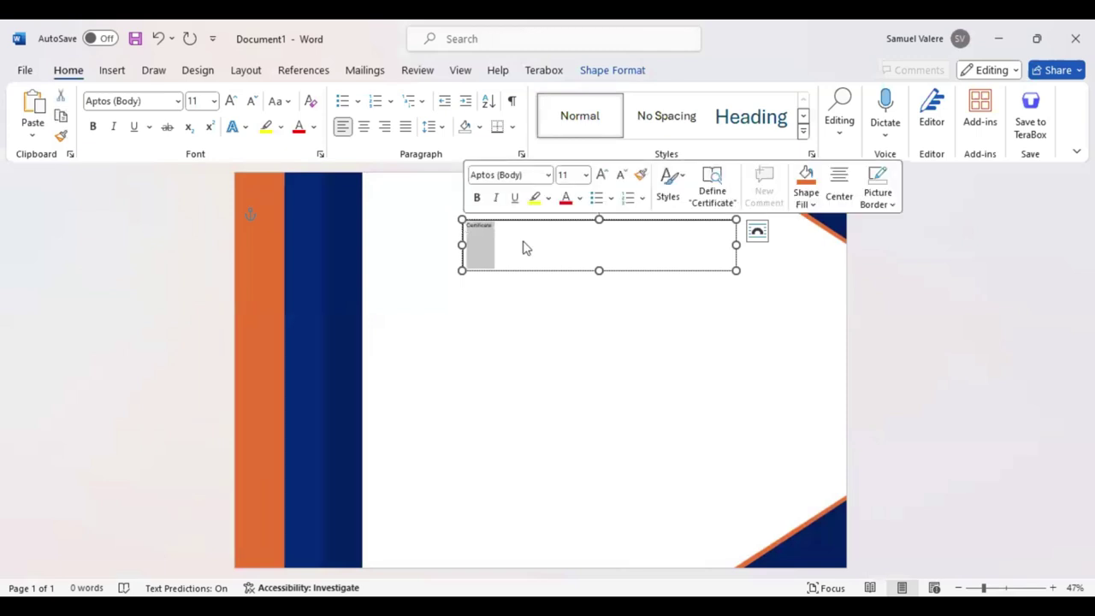
left_click(601, 73)
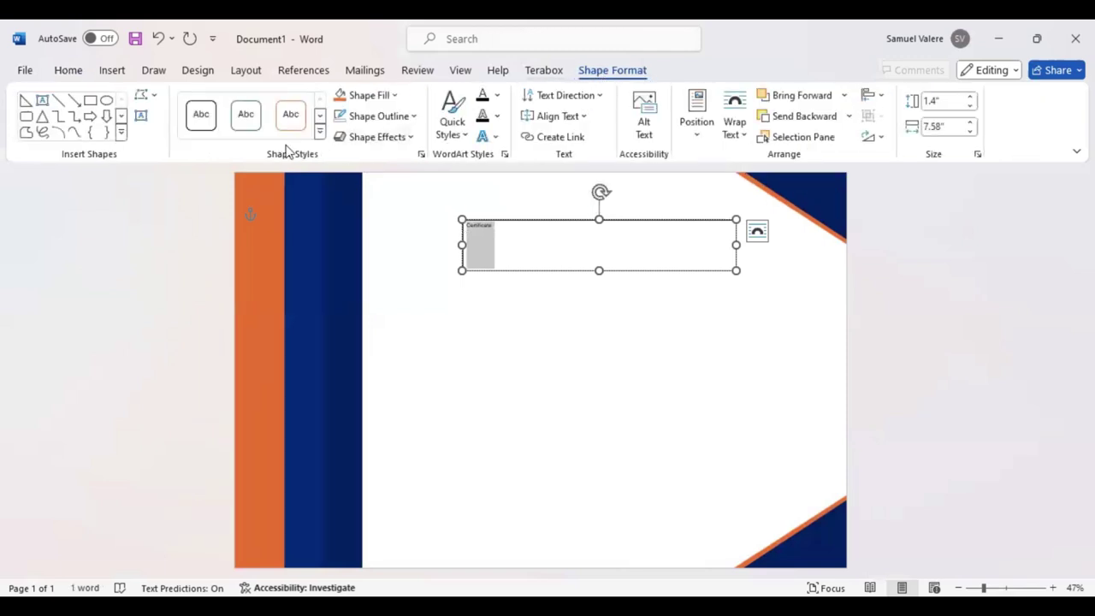
left_click(396, 95)
left_click(348, 362)
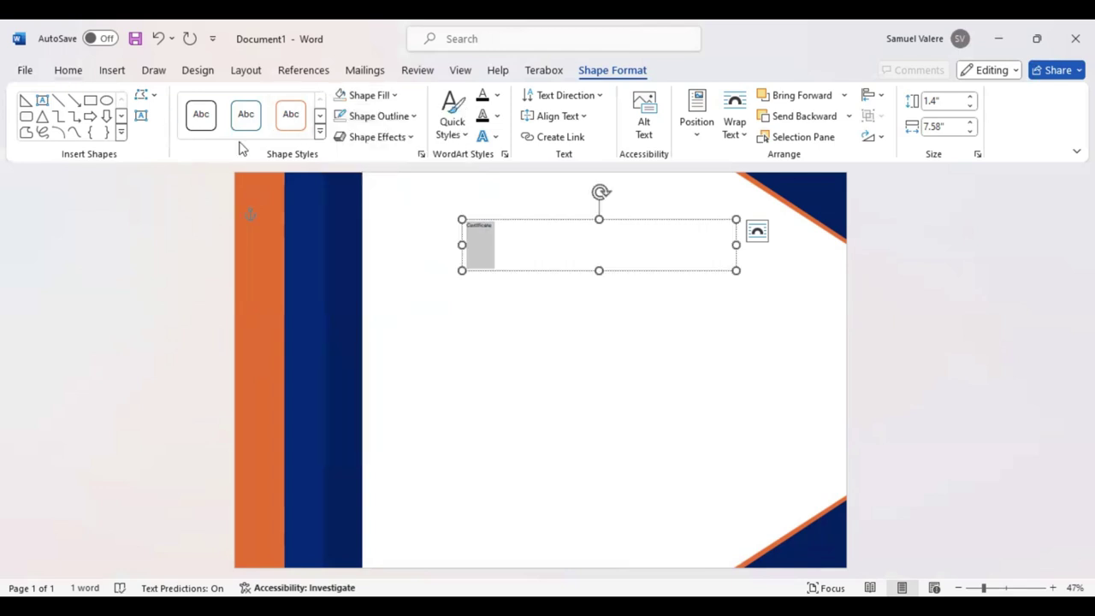
Step: Centre the Certificate text and set it in Baskerville Old Face
key("alt+h")
key("a")
key("c")
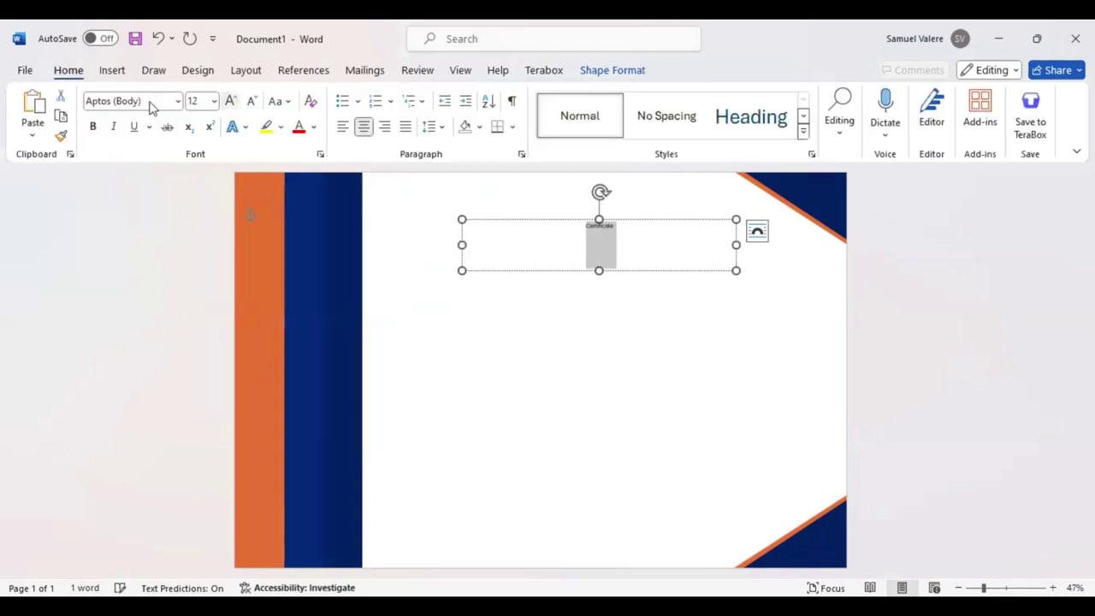
left_click(151, 103)
type("Baskerville Old Face")
key("Return")
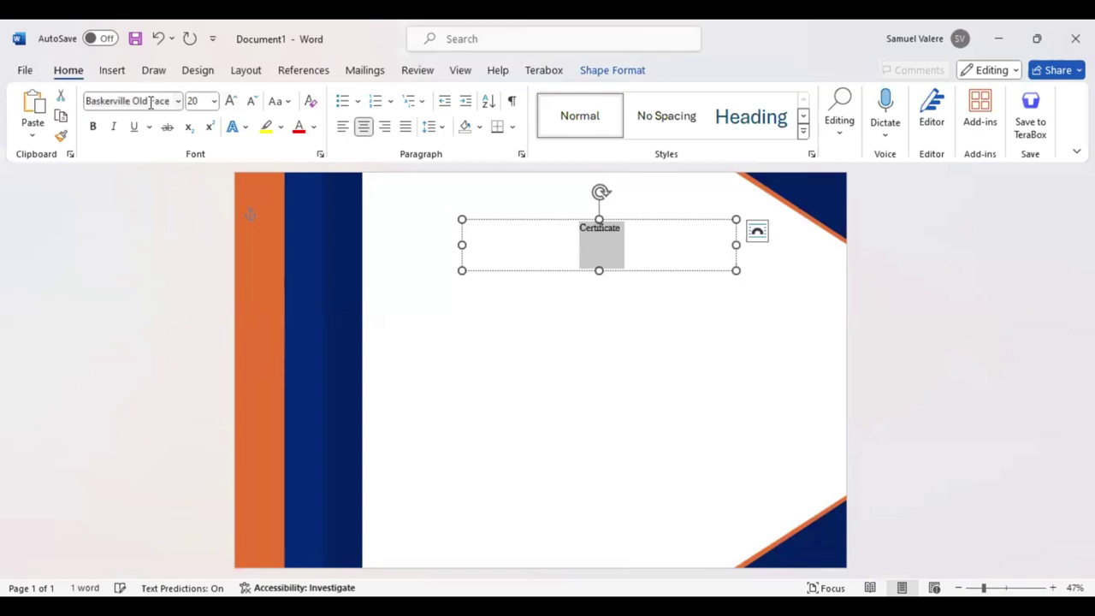
left_click(231, 103)
left_click(231, 102)
Step: Make the heading UPPERCASE and set its font size to 50 pt
left_click(278, 101)
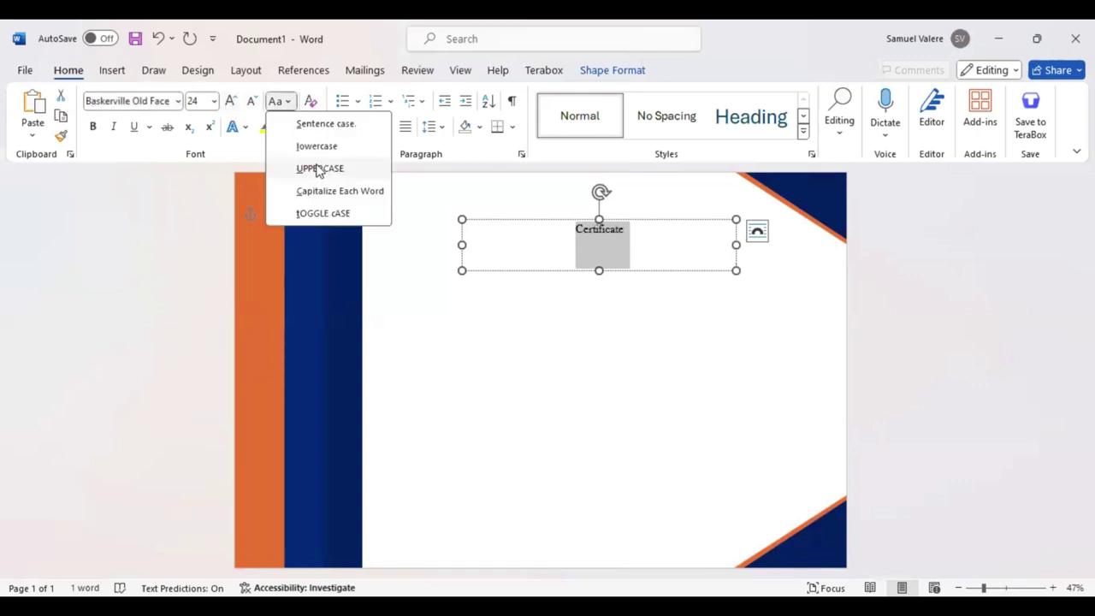
key("u")
left_click(232, 103)
left_click(232, 103)
left_click(233, 103)
left_click(232, 103)
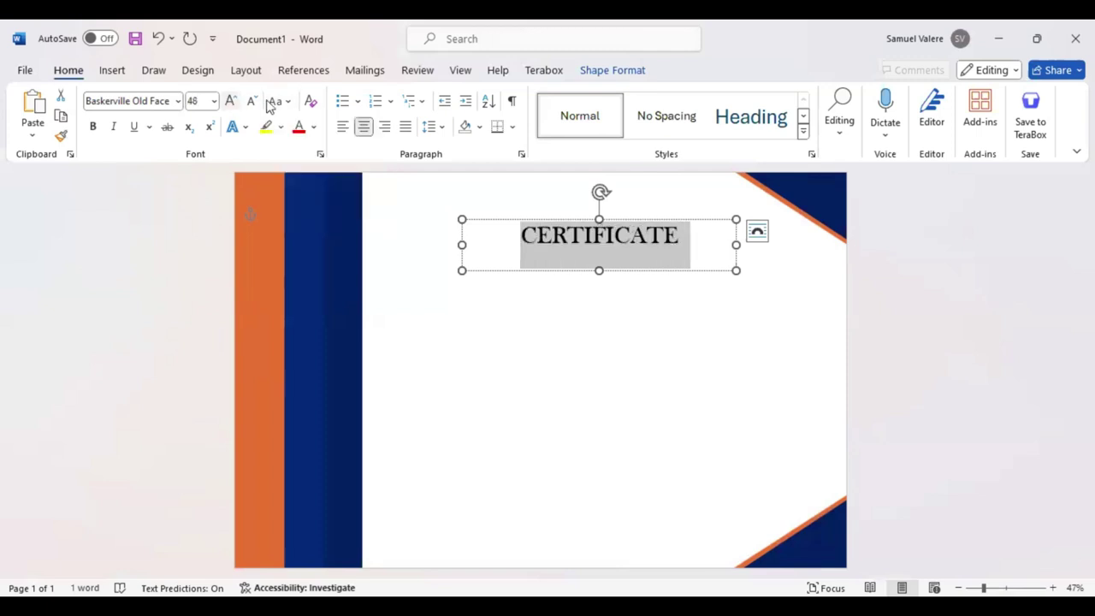
left_click(253, 103)
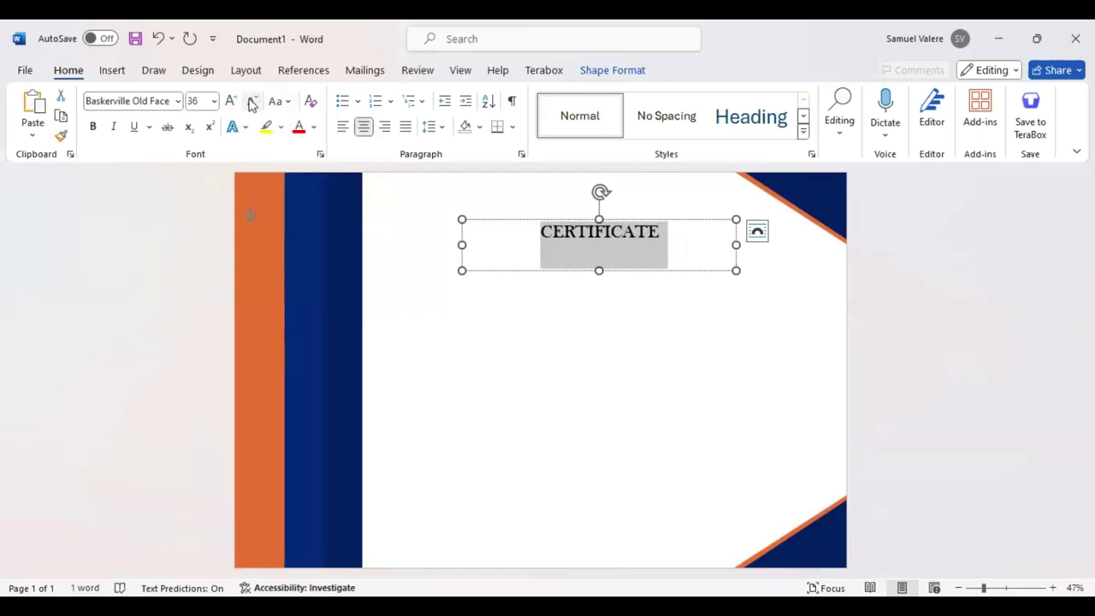
left_click(200, 102)
type("50")
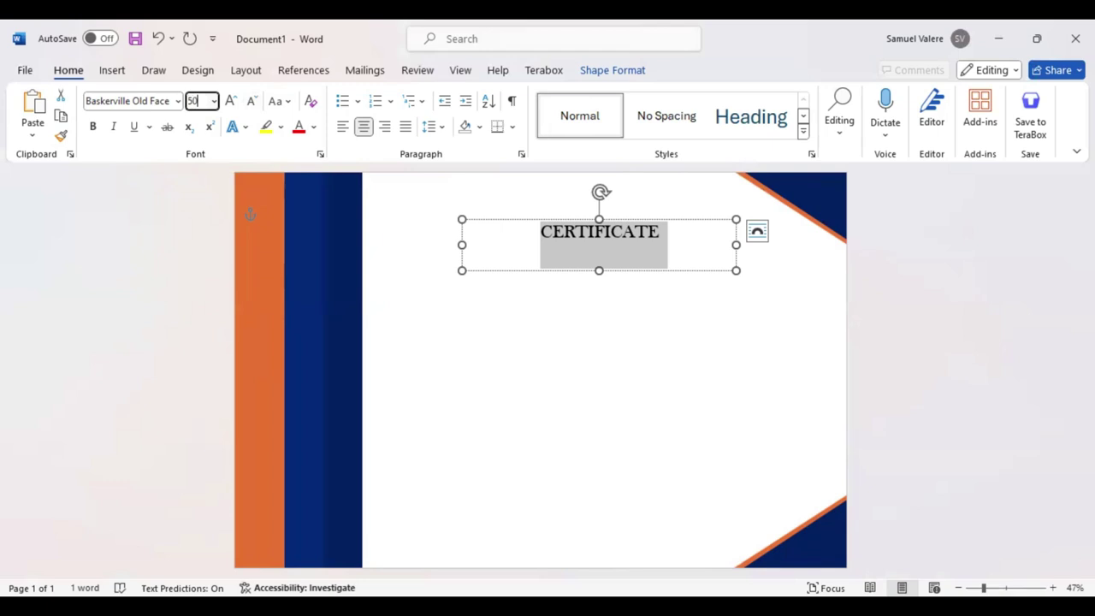
key("Return")
left_click(321, 154)
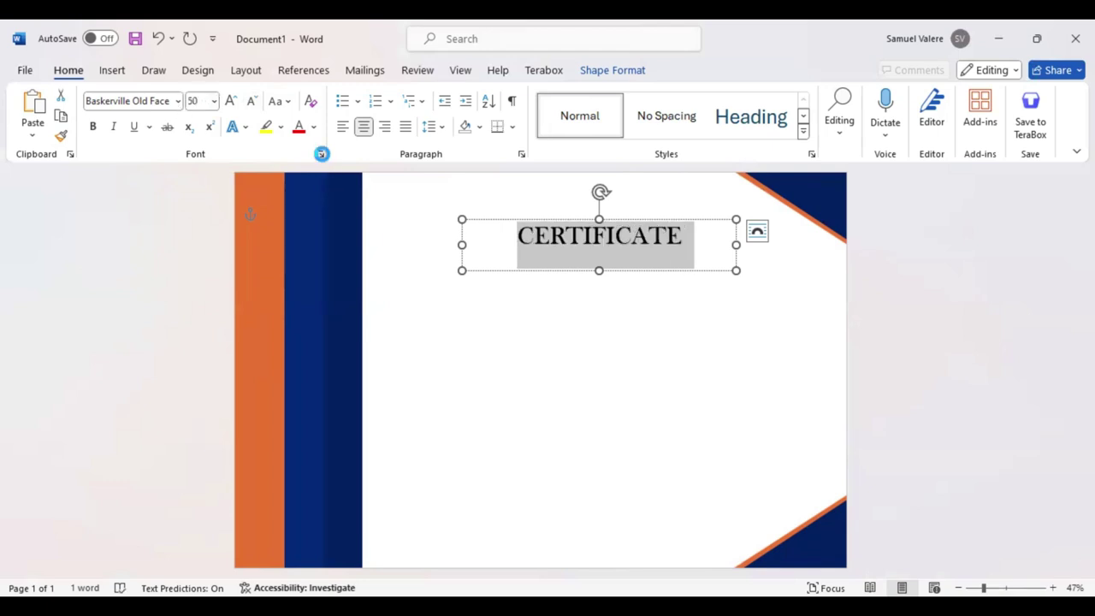
Step: Set CERTIFICATE's character spacing to Expanded, first 5 pt, then 7 pt
left_click(452, 132)
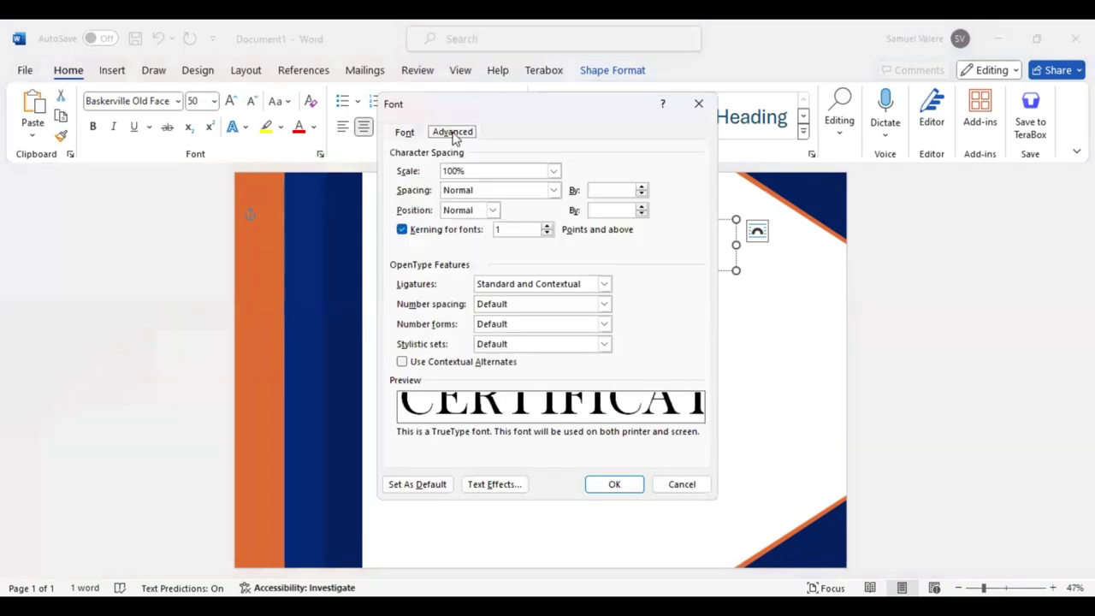
left_click(526, 192)
left_click(487, 212)
type("5")
key("Return")
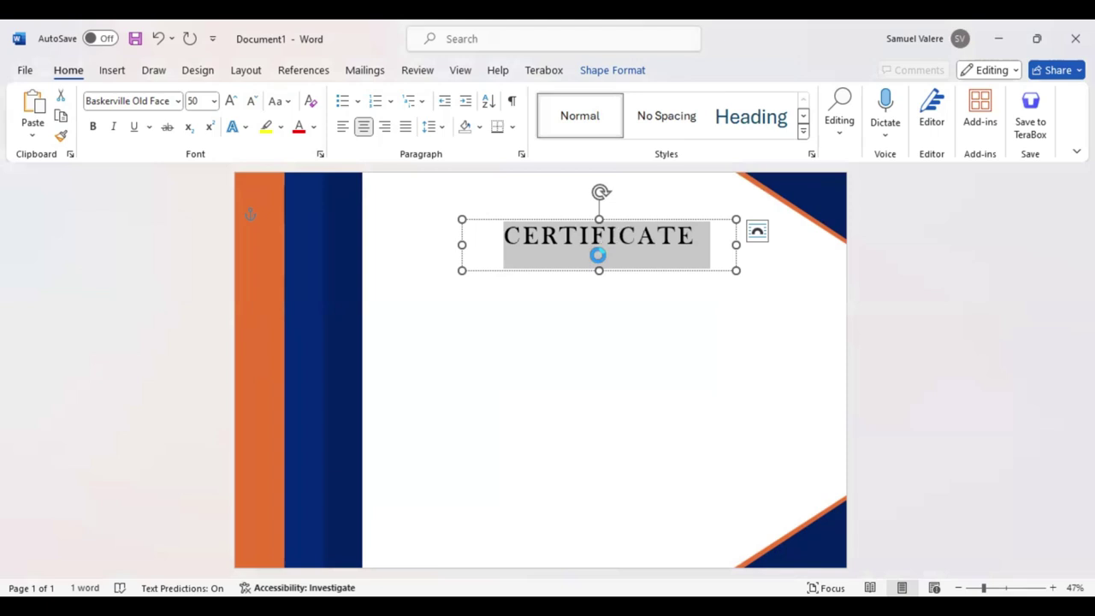
left_click(320, 154)
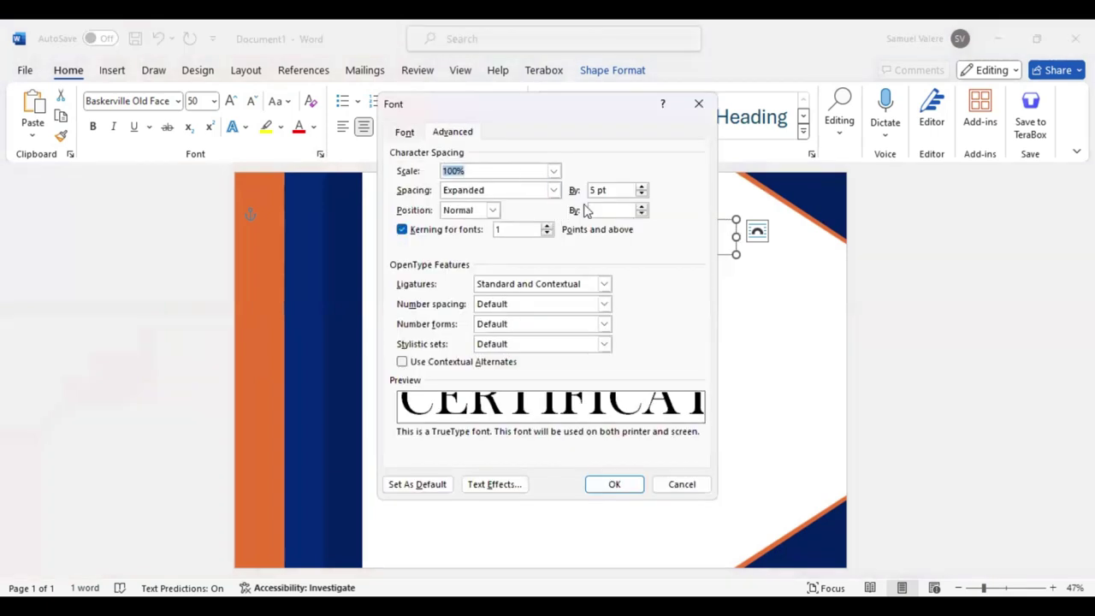
left_click(594, 190)
key("BackSpace")
type("7")
key("Return")
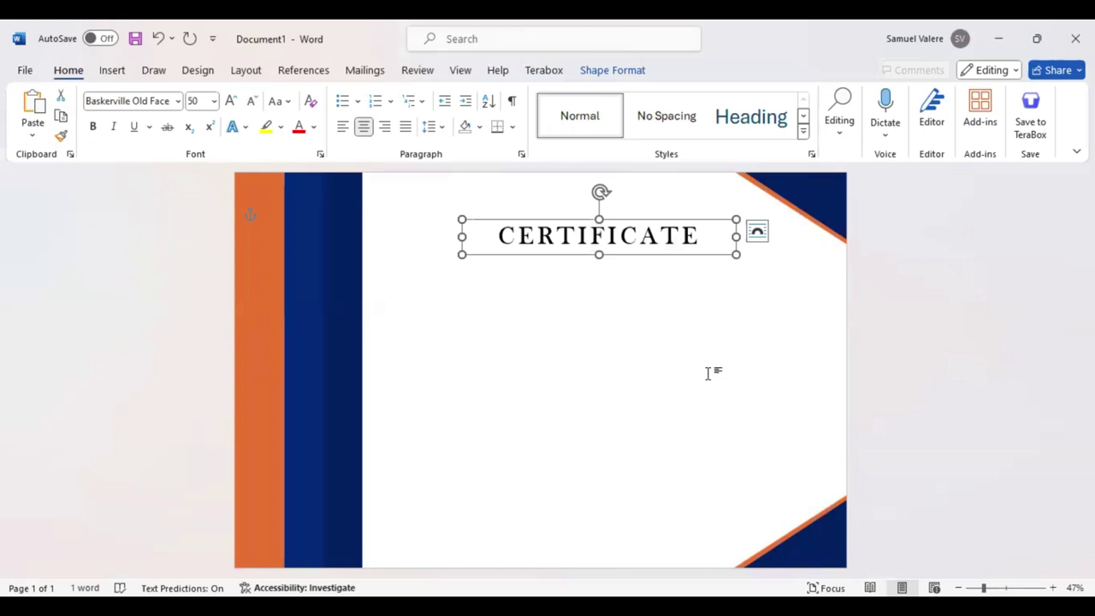
left_click(606, 258)
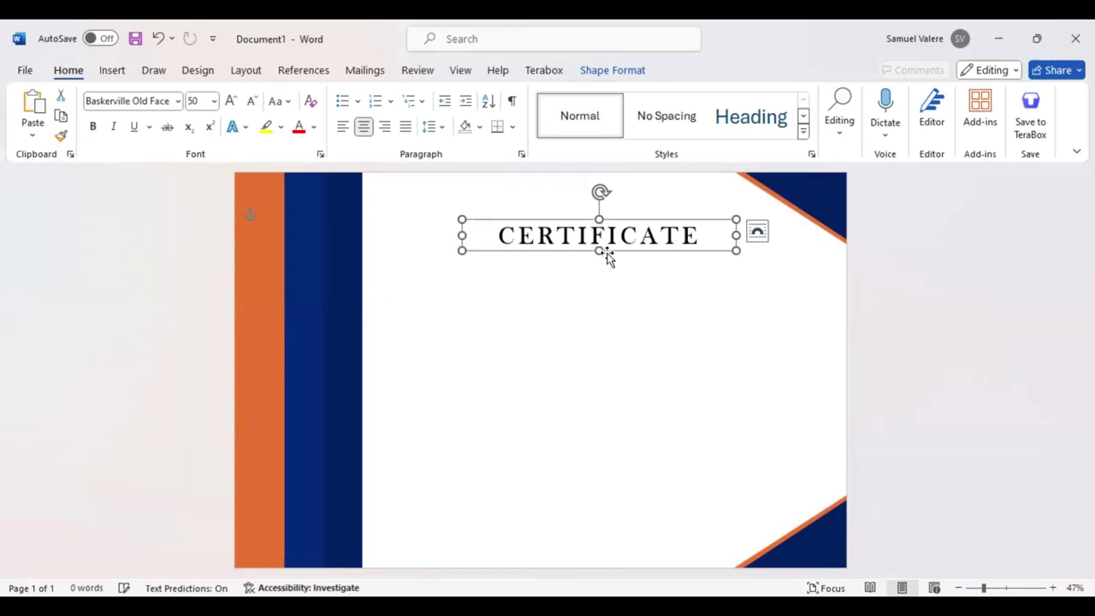
Step: Centre the CERTIFICATE text box on the page with arrow-key nudges
key("Up")
key("Left")
key("Left")
key("Right")
key("Right")
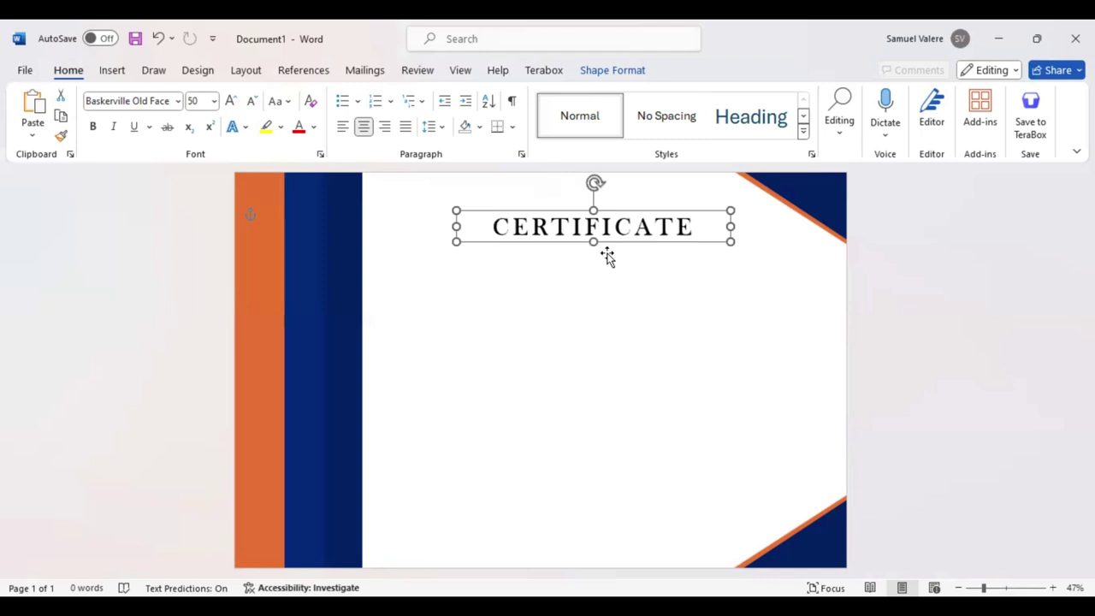
key("Up")
key("Left")
key("Left")
key("Left")
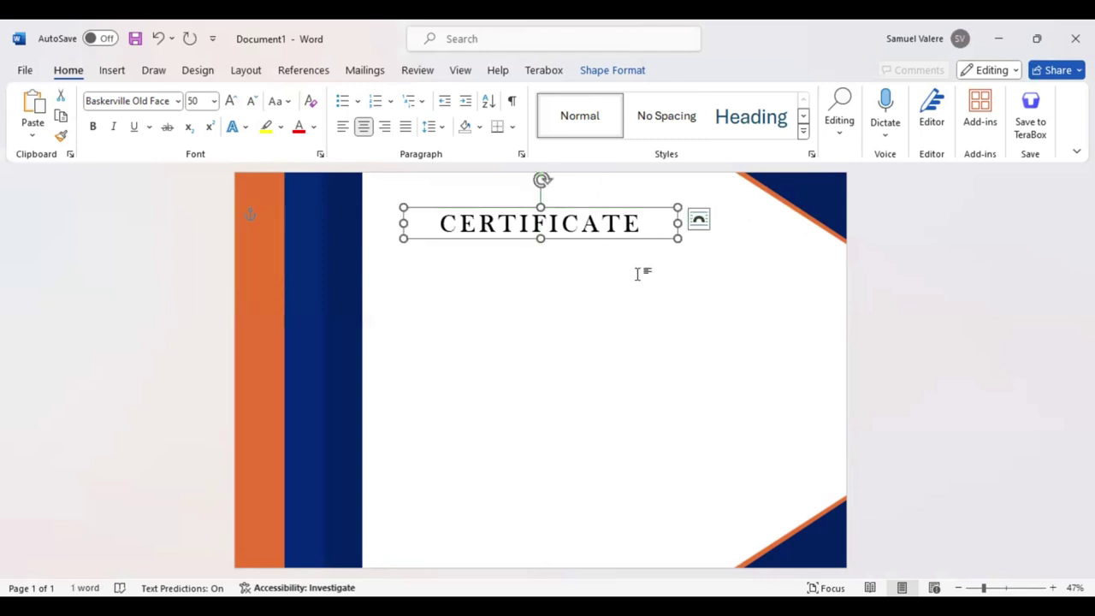
Step: Duplicate the CERTIFICATE box below the original and retype the copy as 'Of Appreciation'
key("ctrl+d")
key("Down")
key("Down")
key("Down")
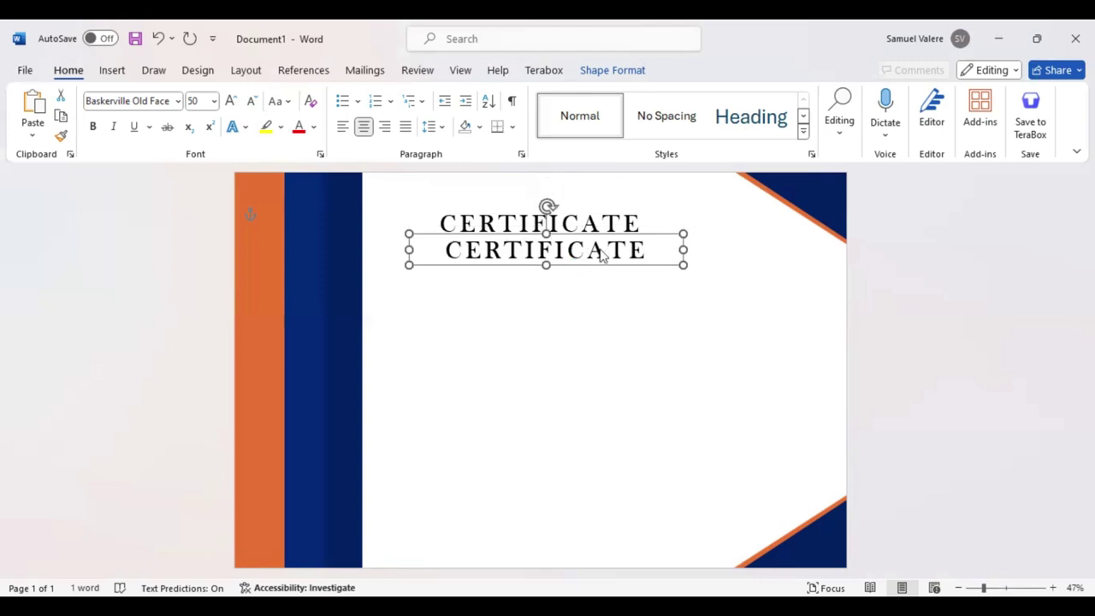
double_click(602, 255)
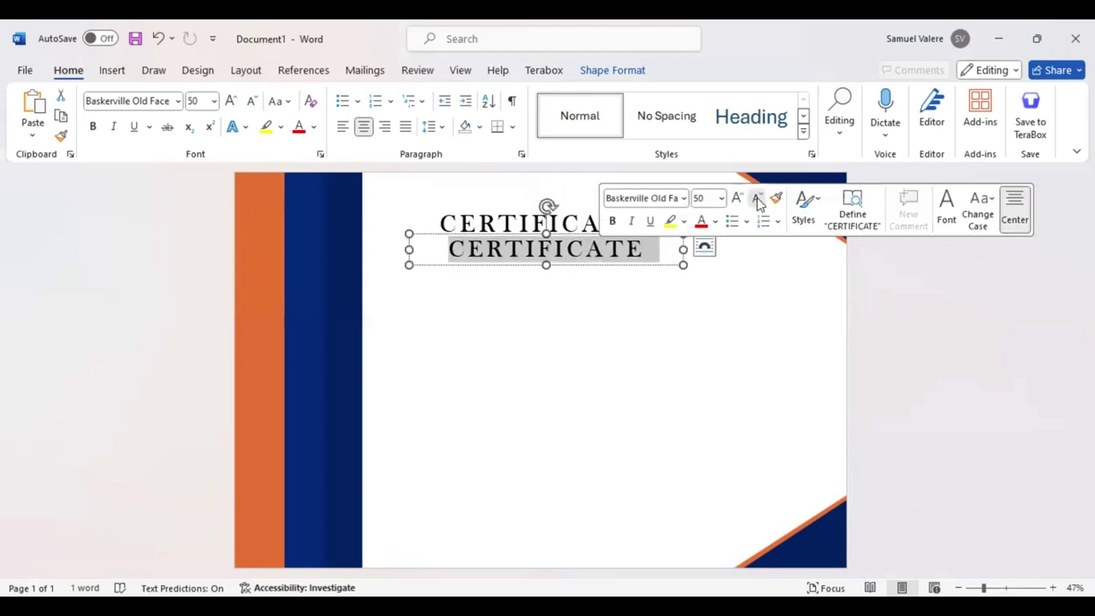
left_click(757, 199)
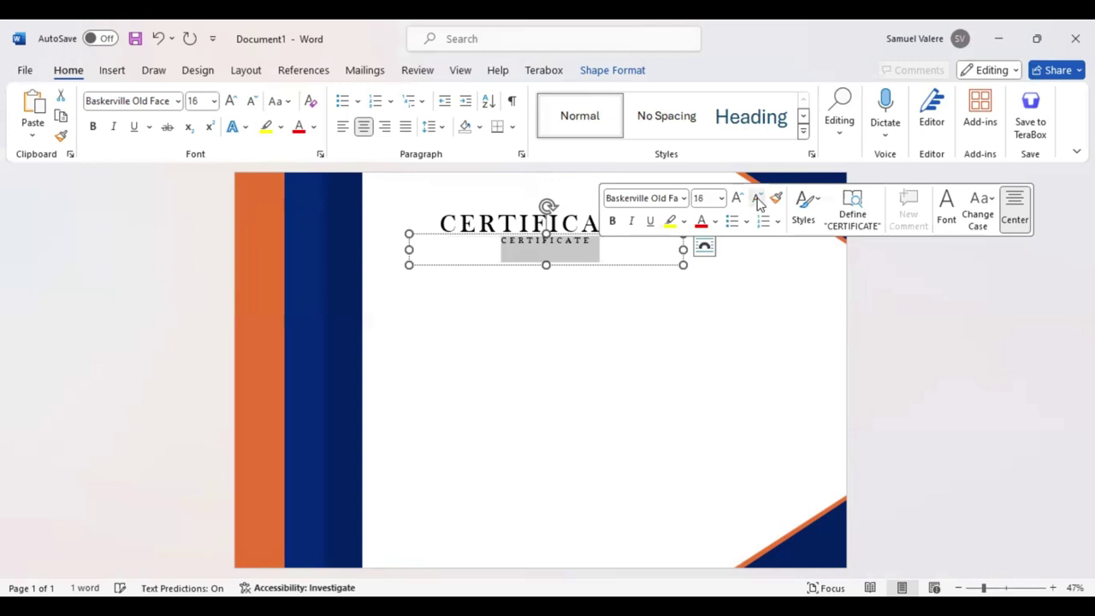
key("BackSpace")
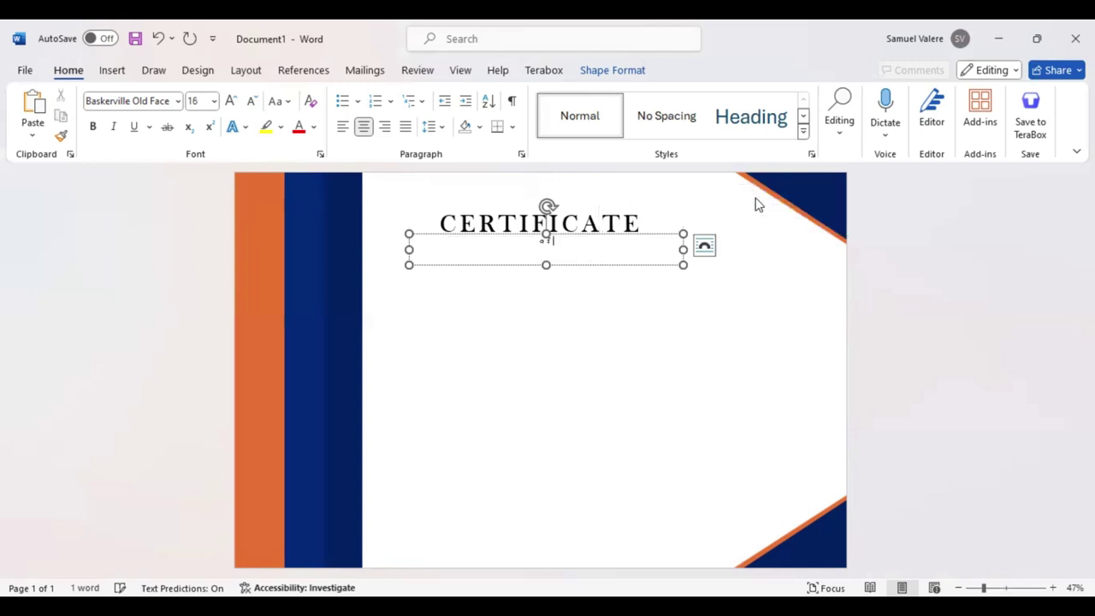
type(" A")
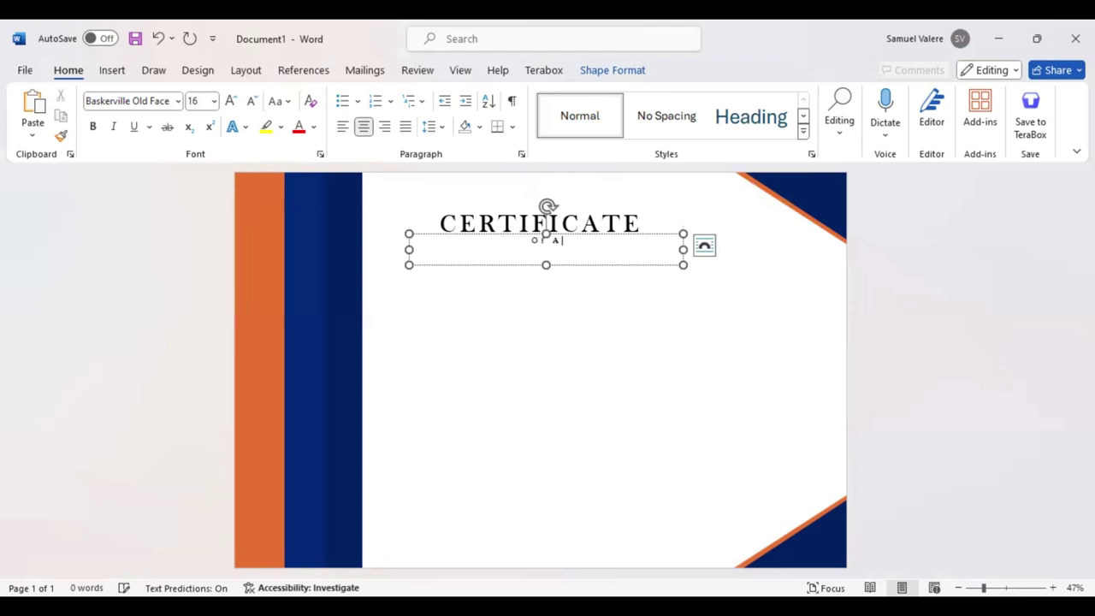
type("ppreciation")
Step: Make the subtitle uppercase at 16 pt and nudge it under CERTIFICATE
key("ctrl+a")
left_click(279, 101)
left_click(313, 168)
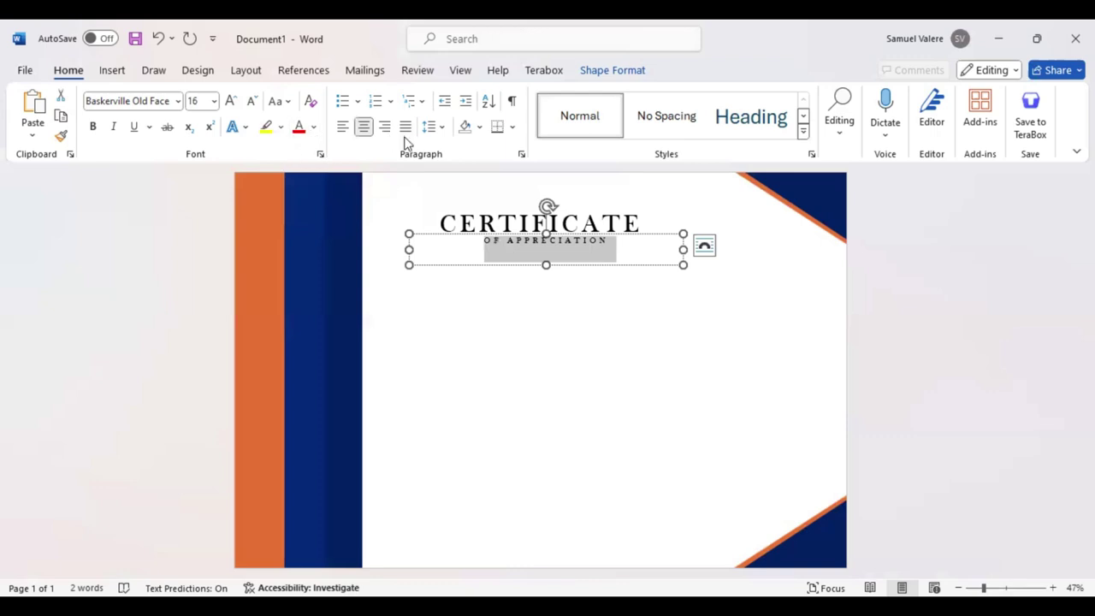
left_click(252, 103)
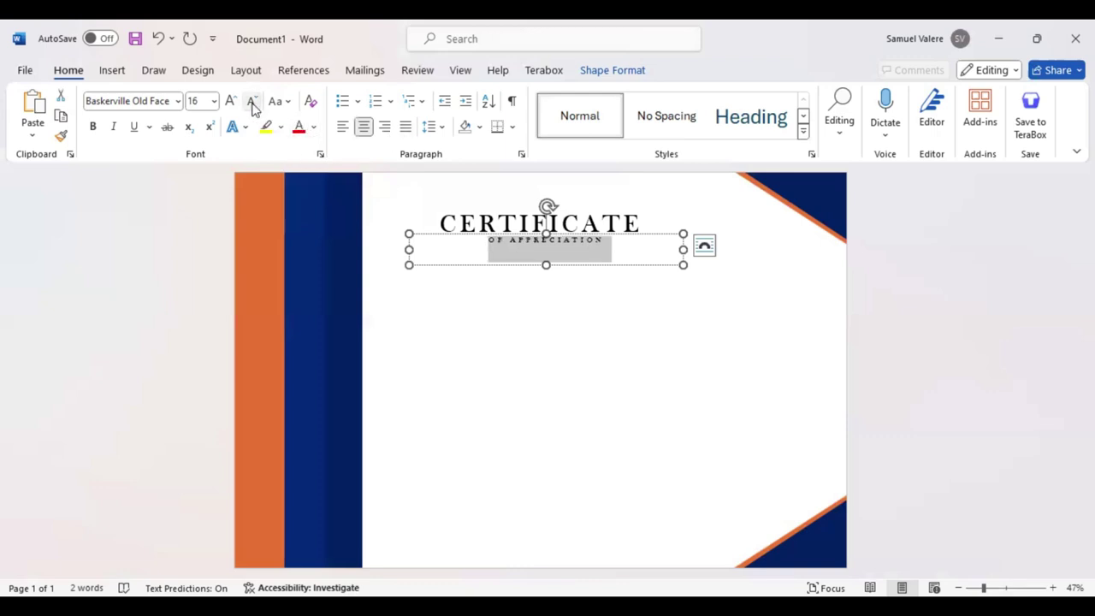
left_click(252, 103)
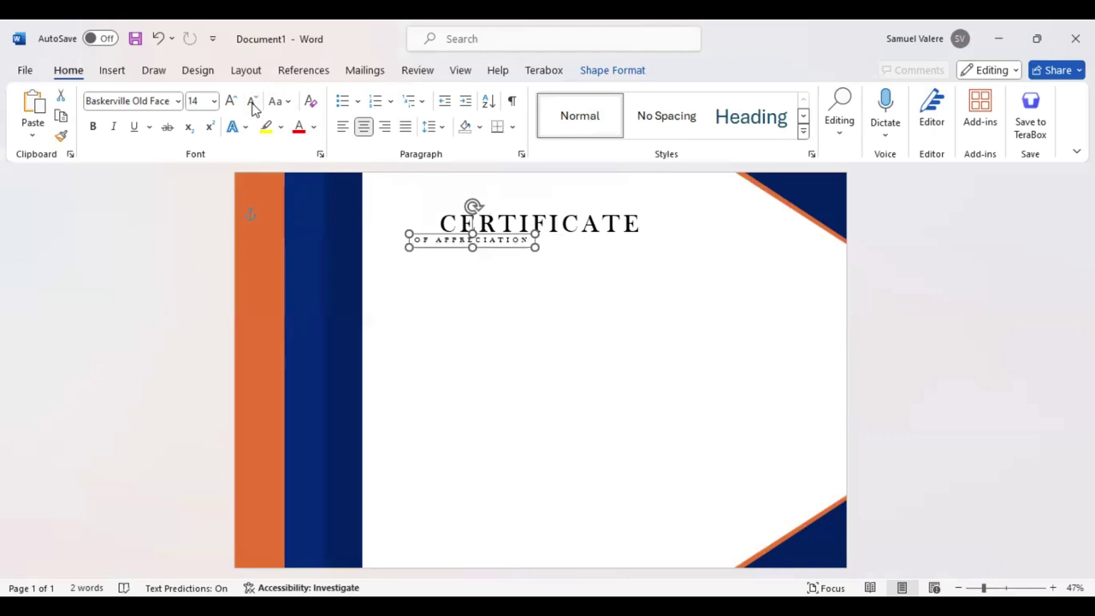
key("Right")
key("Right")
key("Right")
key("Right")
key("Right")
key("Right")
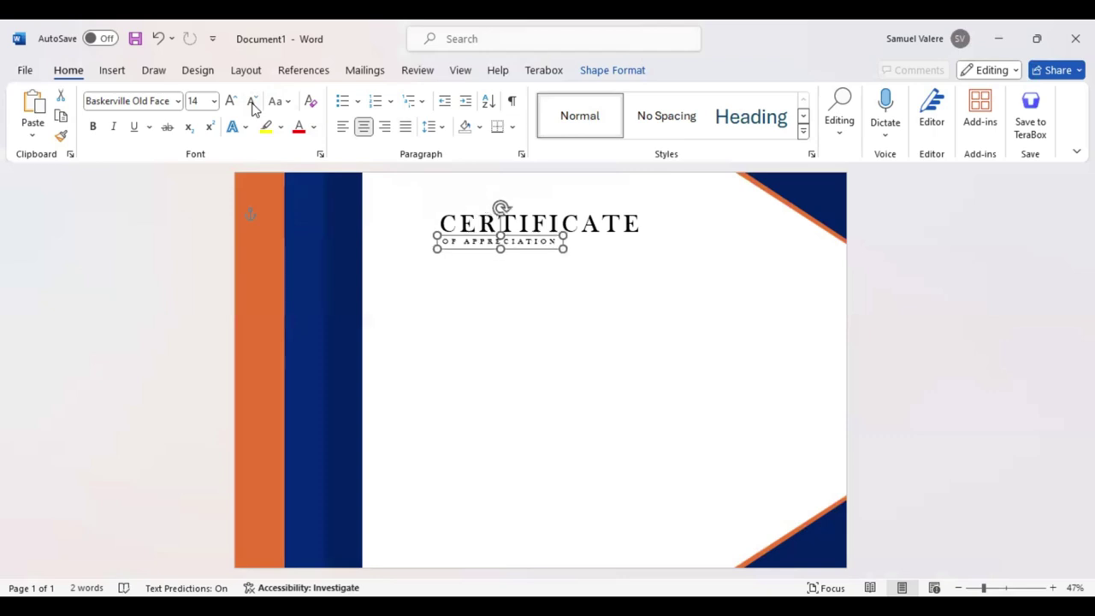
left_click(656, 190)
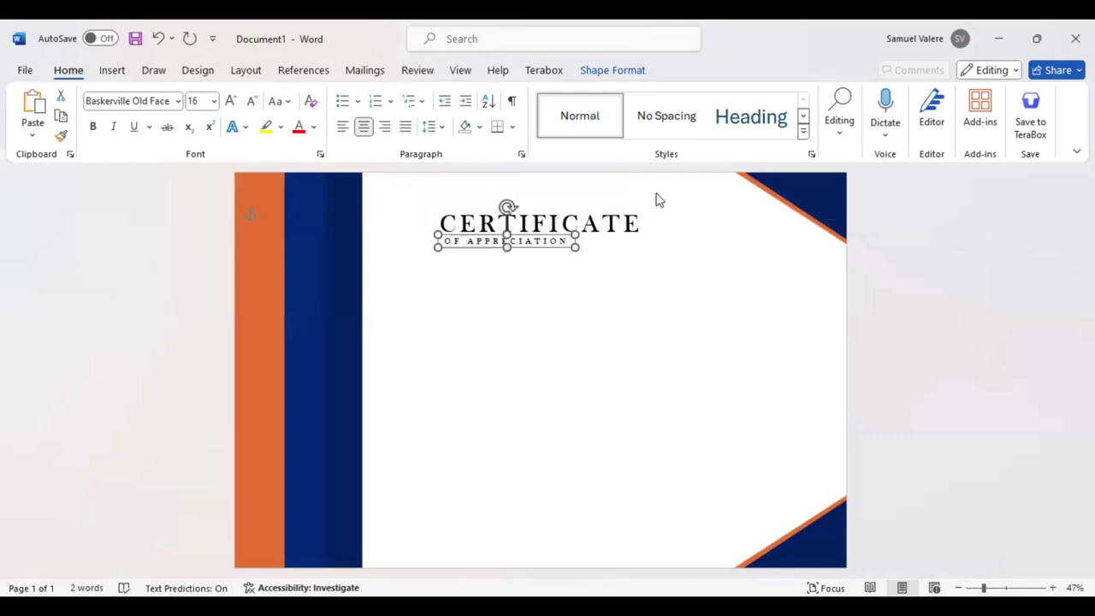
Step: Colour CERTIFICATE orange and OF APPRECIATION navy
double_click(537, 272)
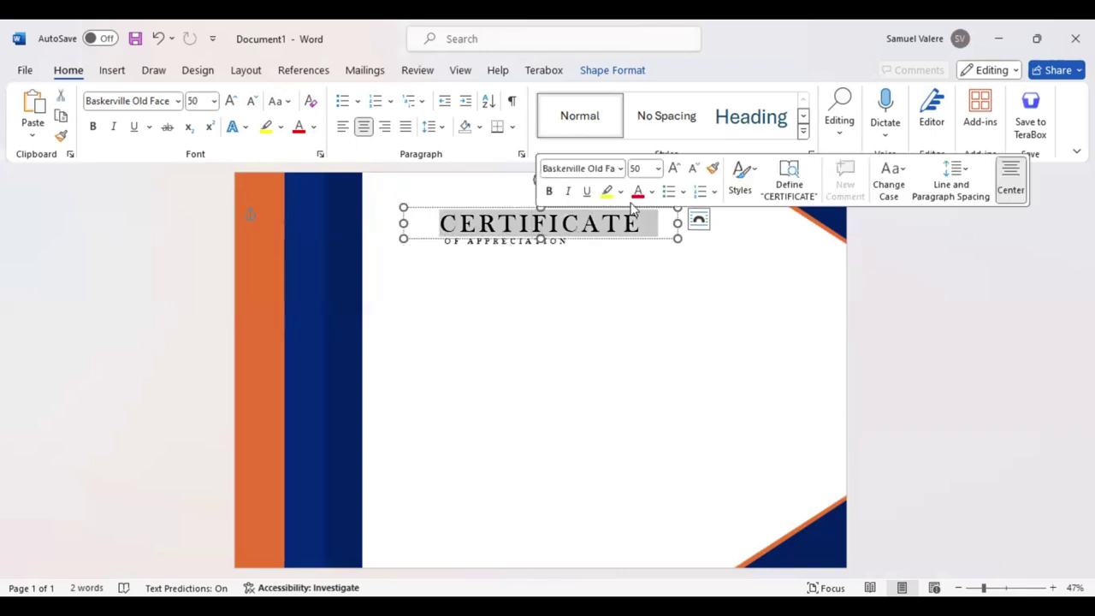
left_click(652, 192)
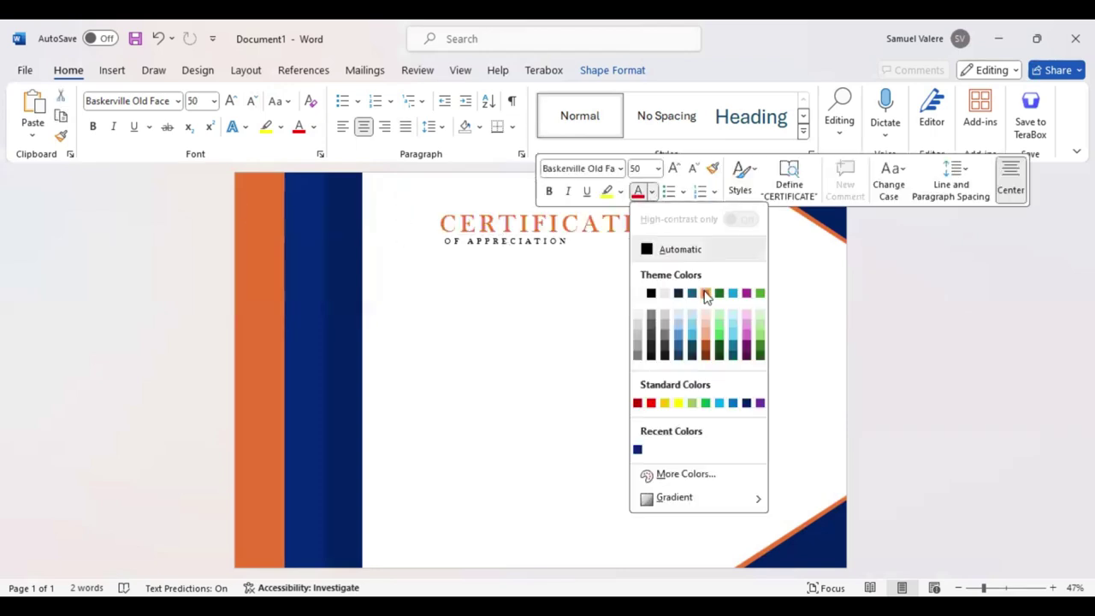
left_click(706, 294)
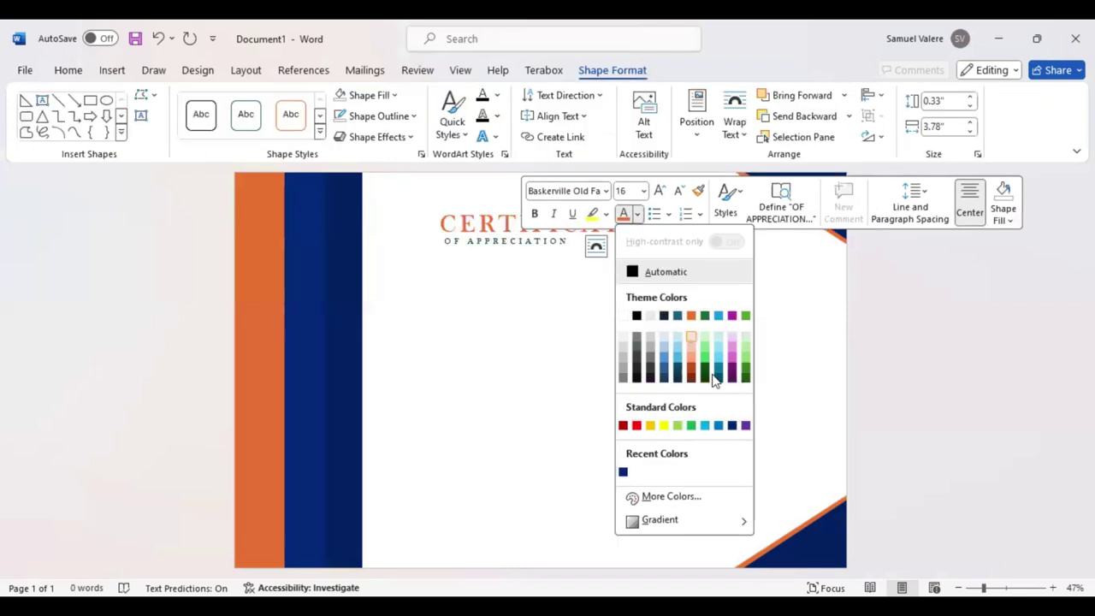
left_click(623, 473)
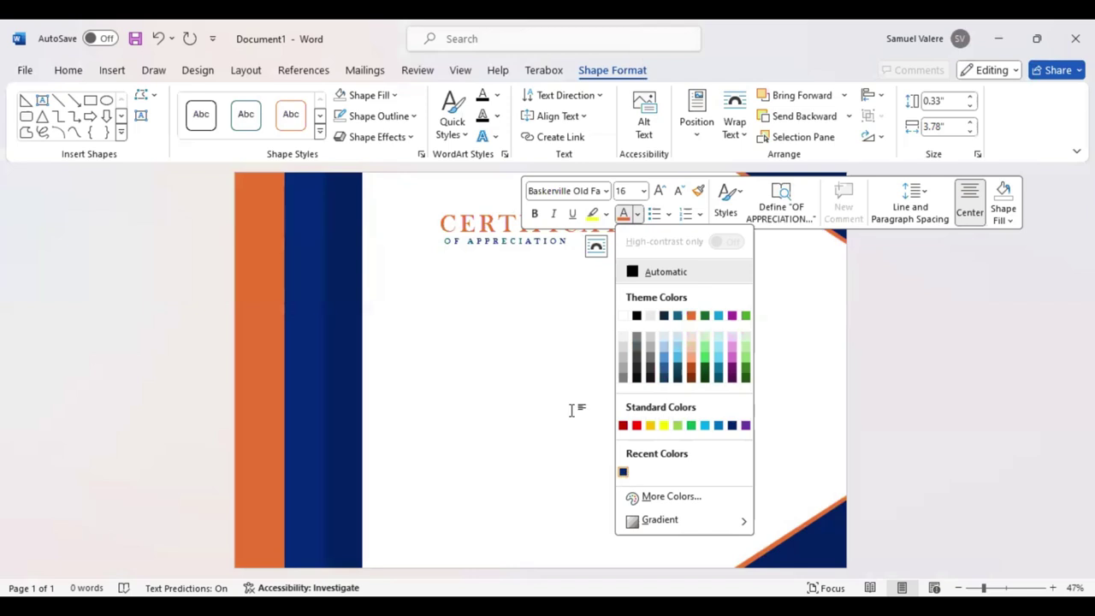
left_click(494, 323)
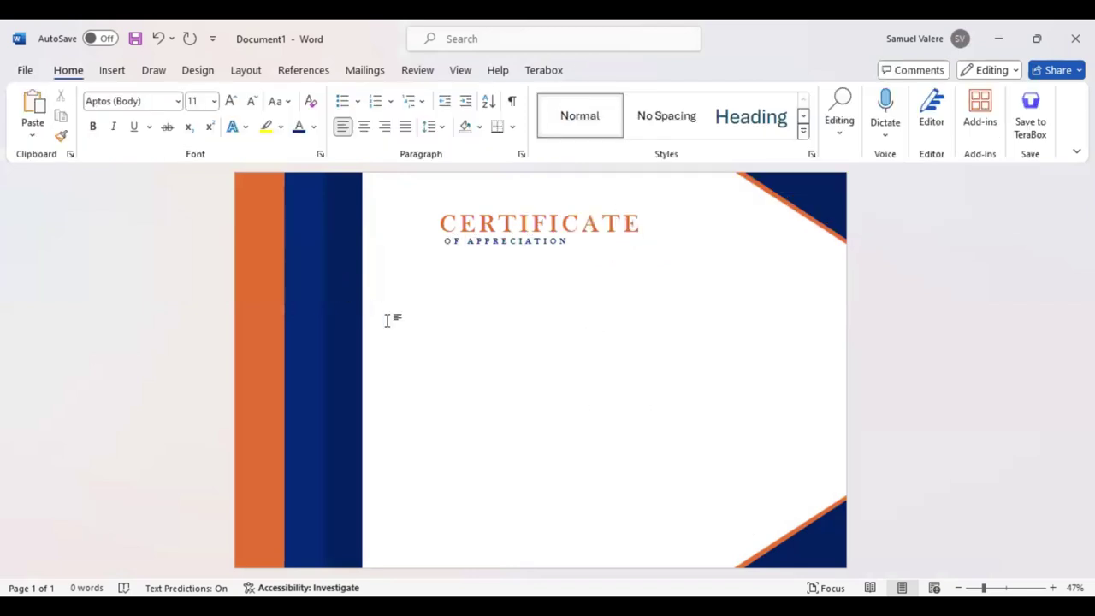
left_click(111, 73)
left_click(250, 99)
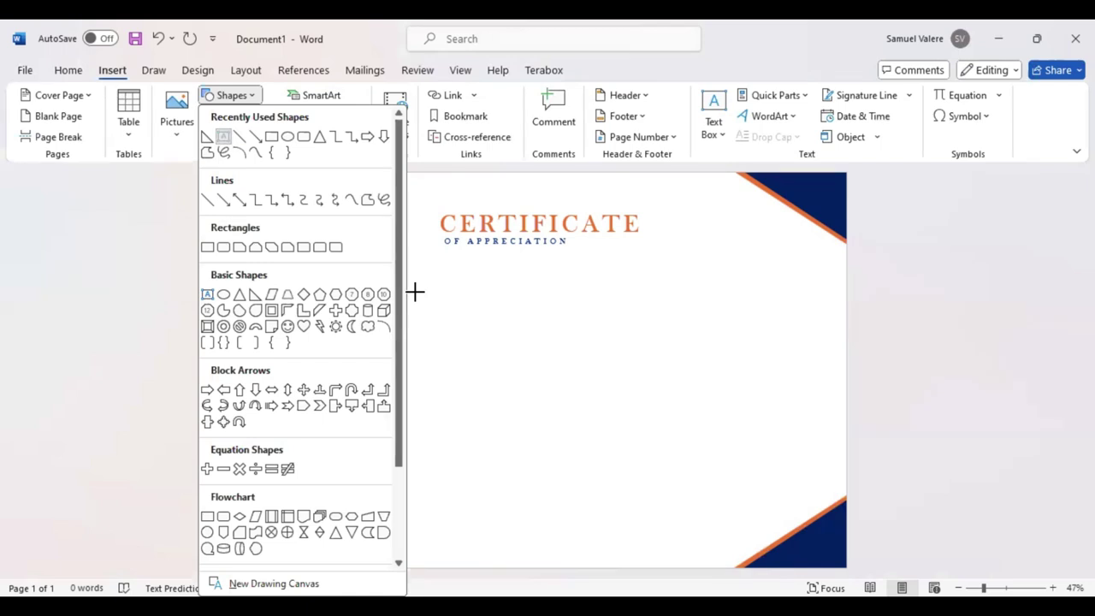
Step: Add a text box below the subtitle with centred 'Name Surname' in Vivaldi
left_click_drag(459, 304, 685, 362)
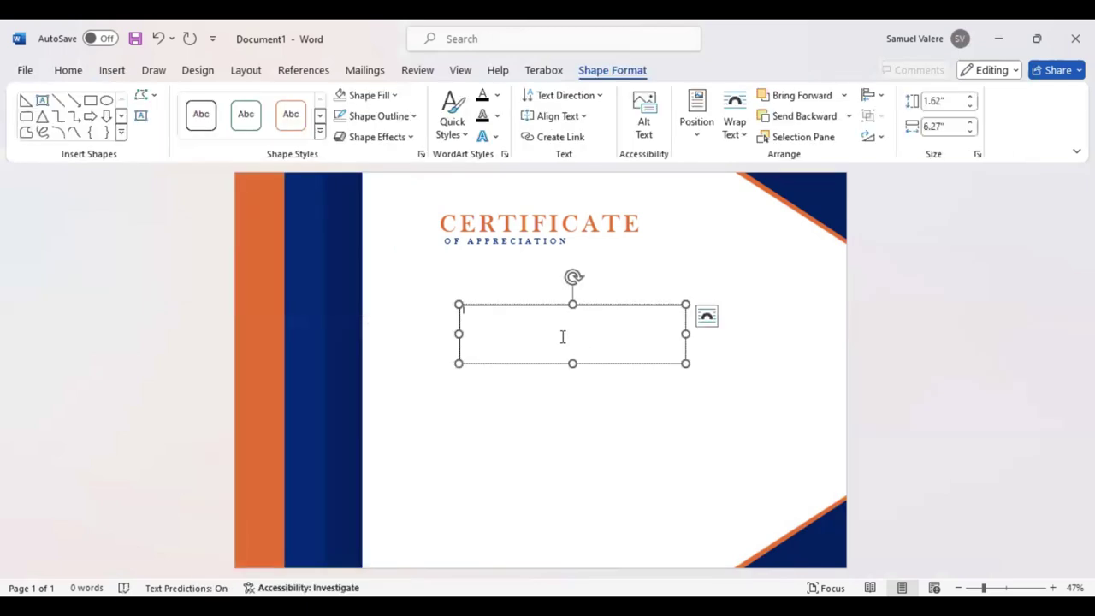
type("Name S")
type("urname")
left_click_drag(508, 310, 459, 315)
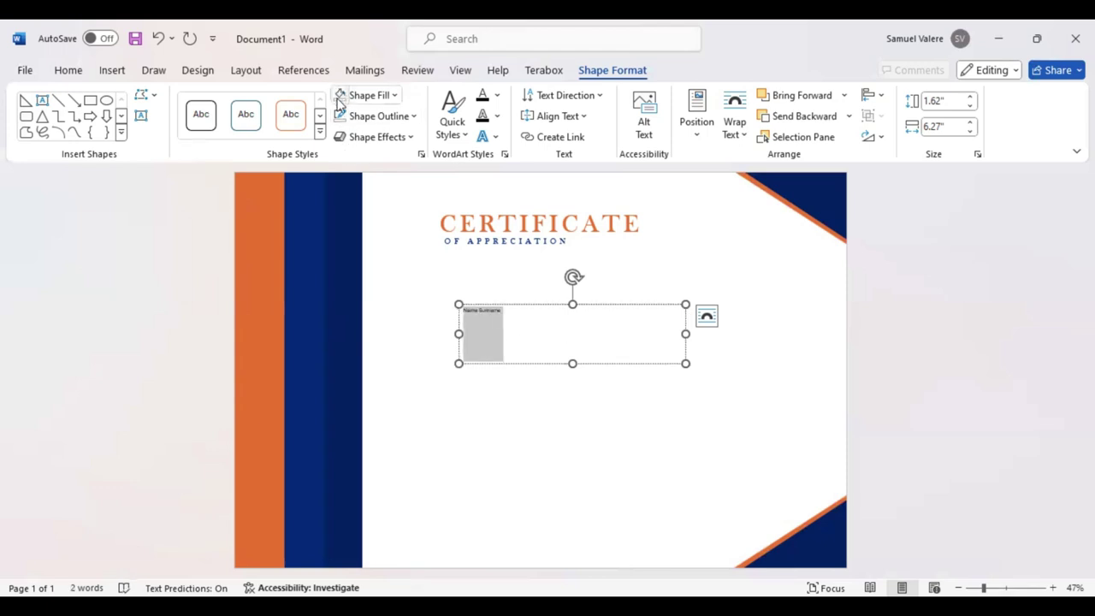
left_click(77, 75)
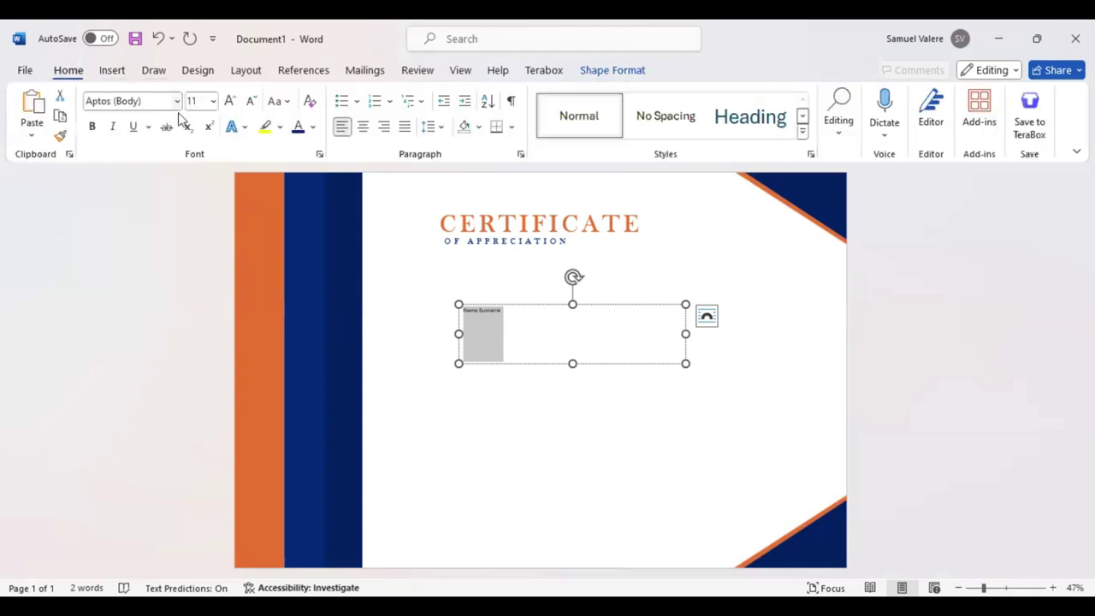
left_click(364, 130)
left_click(231, 104)
left_click(231, 104)
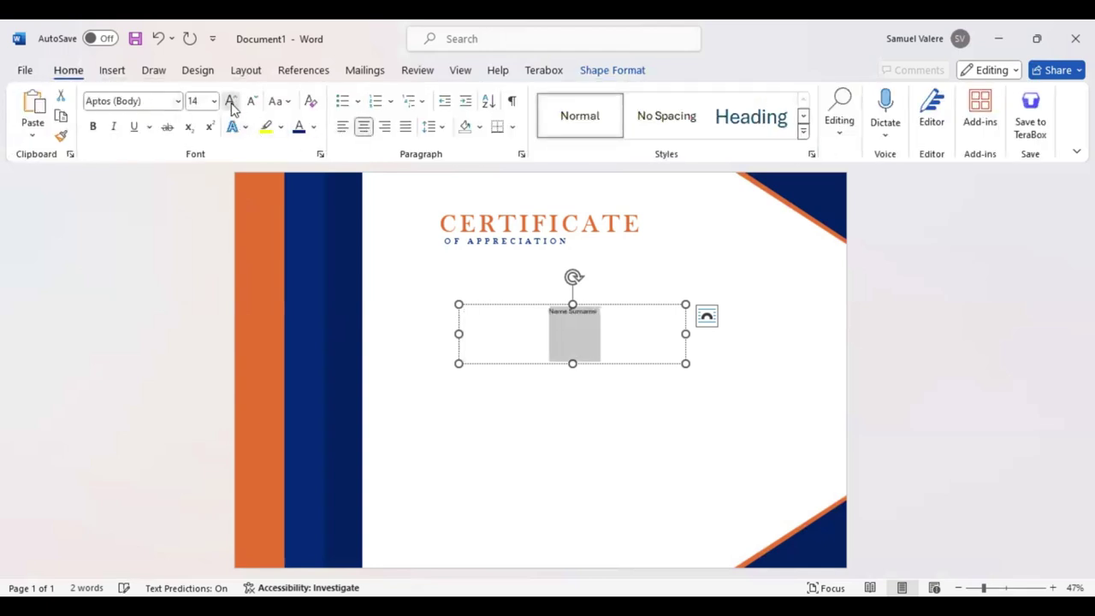
left_click(231, 103)
left_click(231, 104)
left_click(231, 104)
left_click(141, 101)
type("Vivaldi")
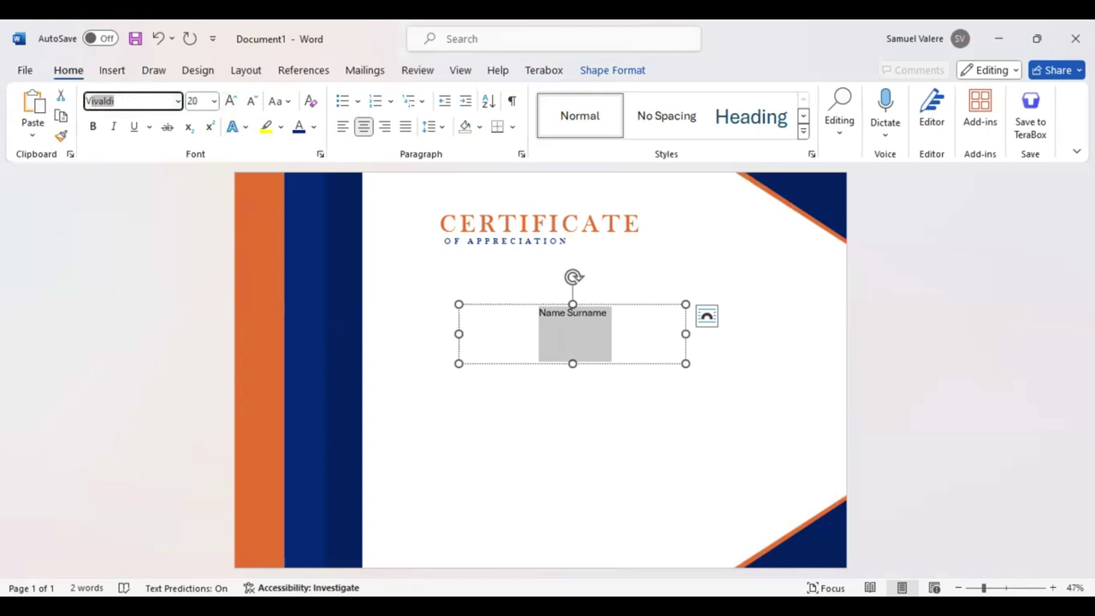
key("Return")
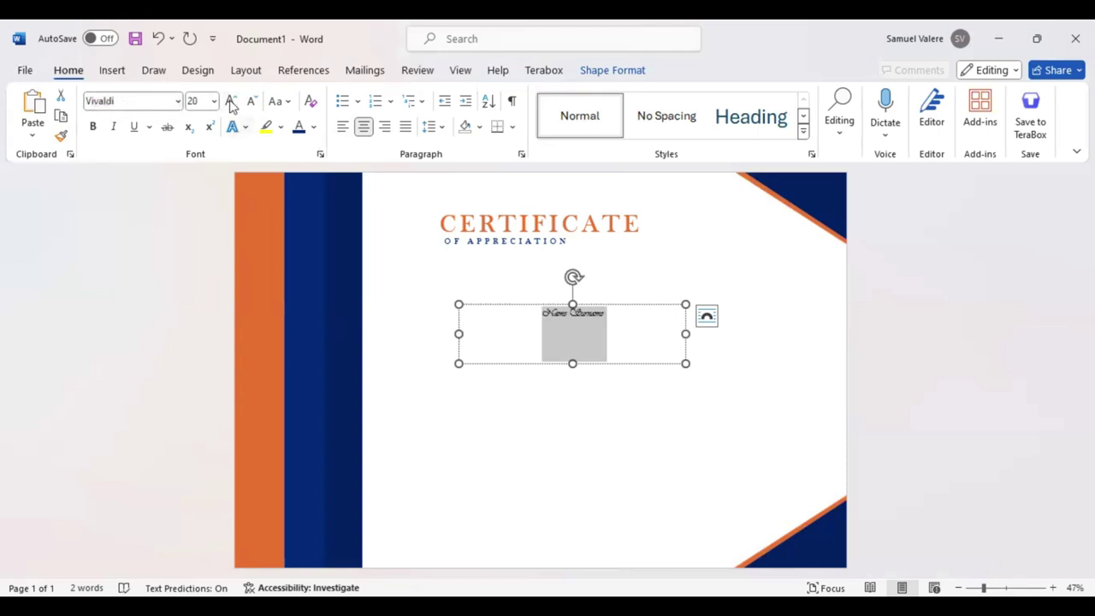
Step: Enlarge the name to 110 pt, widen its box so Surname shows, and nudge it down
left_click(231, 102)
left_click(231, 102)
left_click(230, 102)
left_click(229, 102)
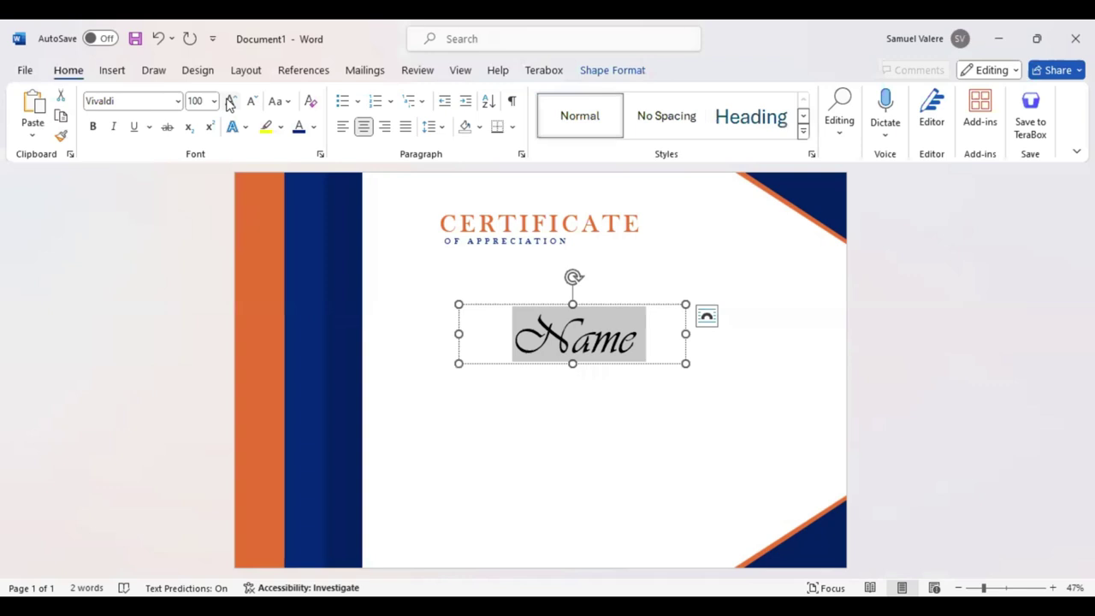
left_click(229, 102)
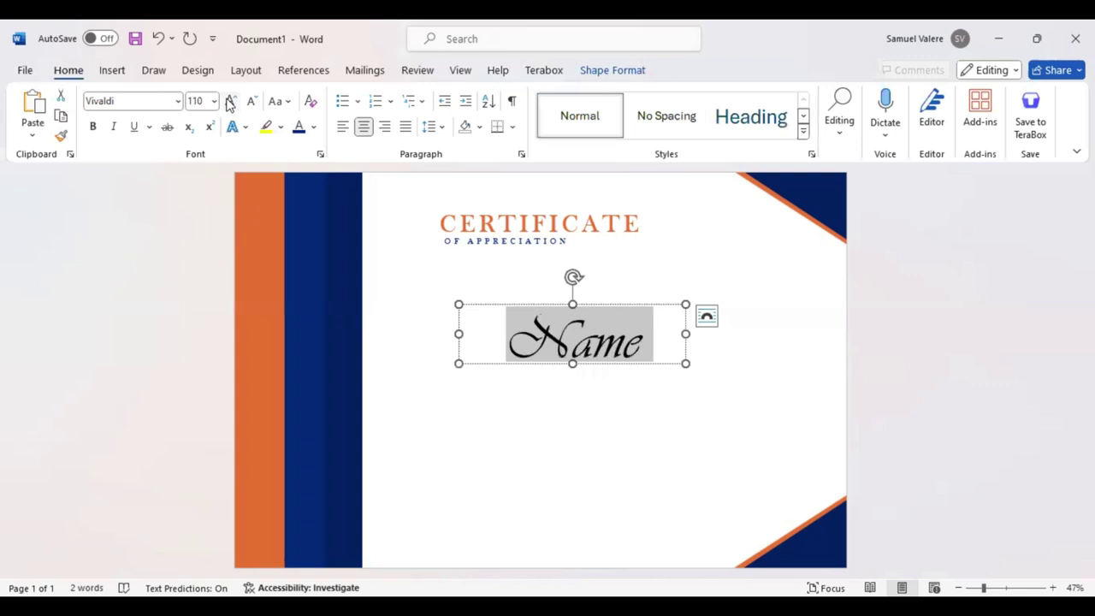
left_click_drag(685, 333, 811, 335)
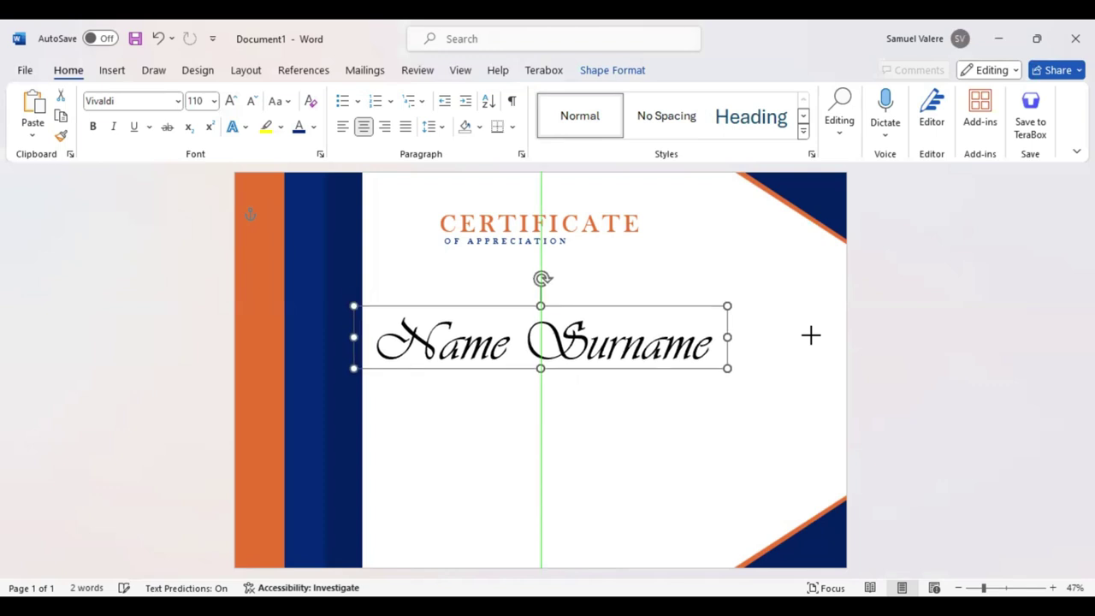
key("Down")
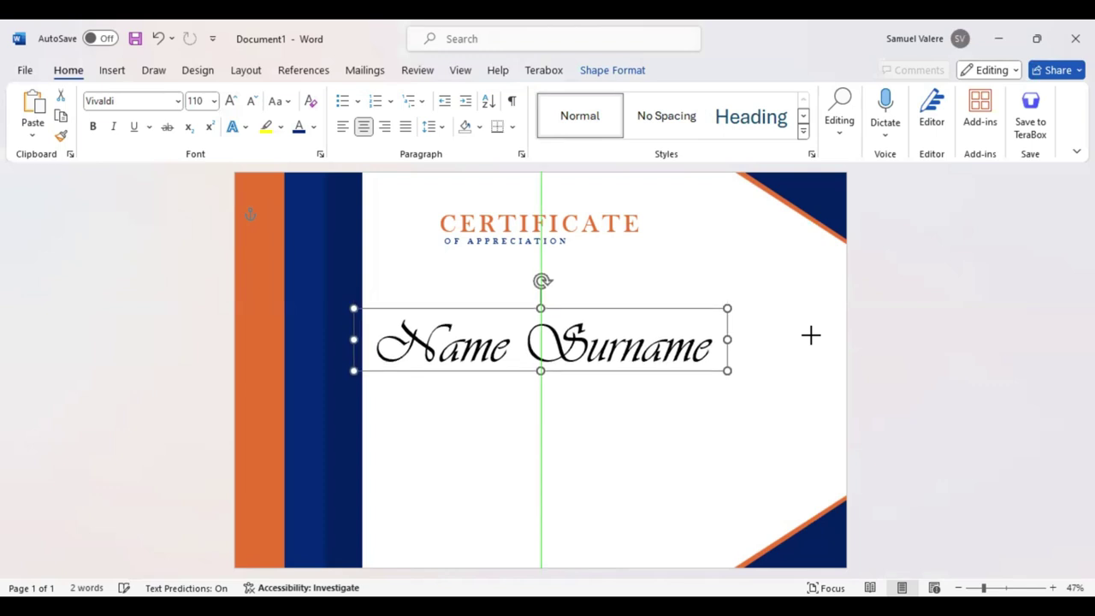
key("Down")
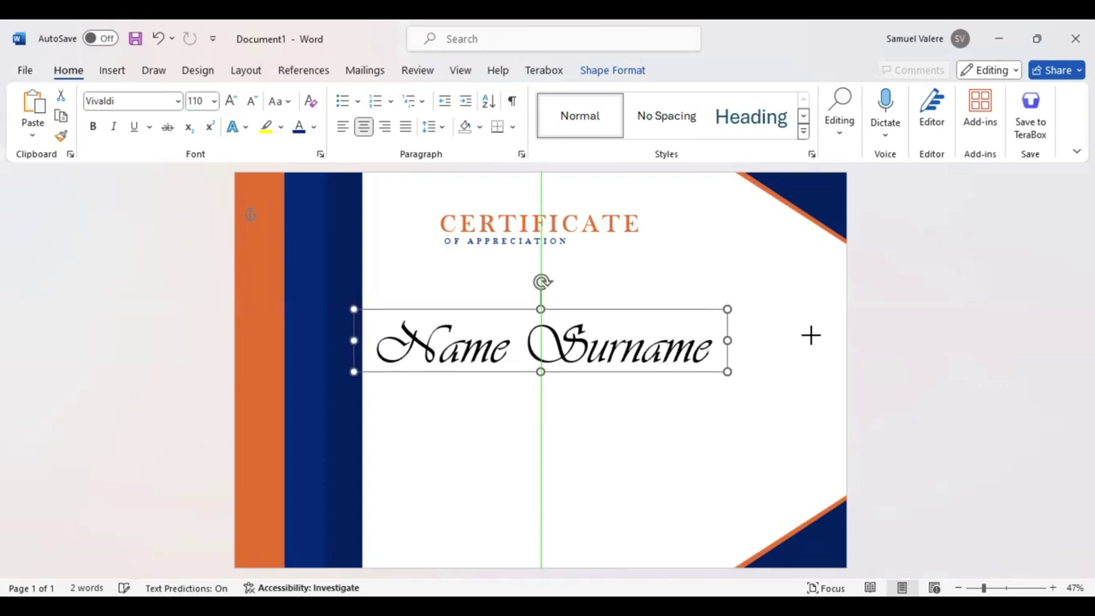
Step: Colour the Name Surname text dark blue
triple_click(685, 342)
left_click(686, 320)
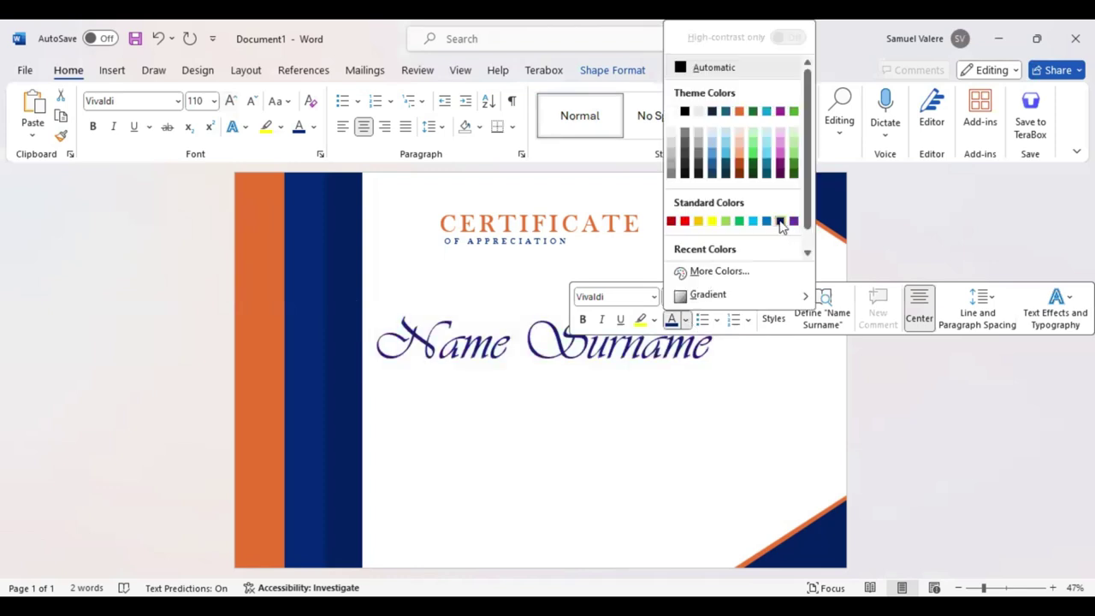
left_click(522, 423)
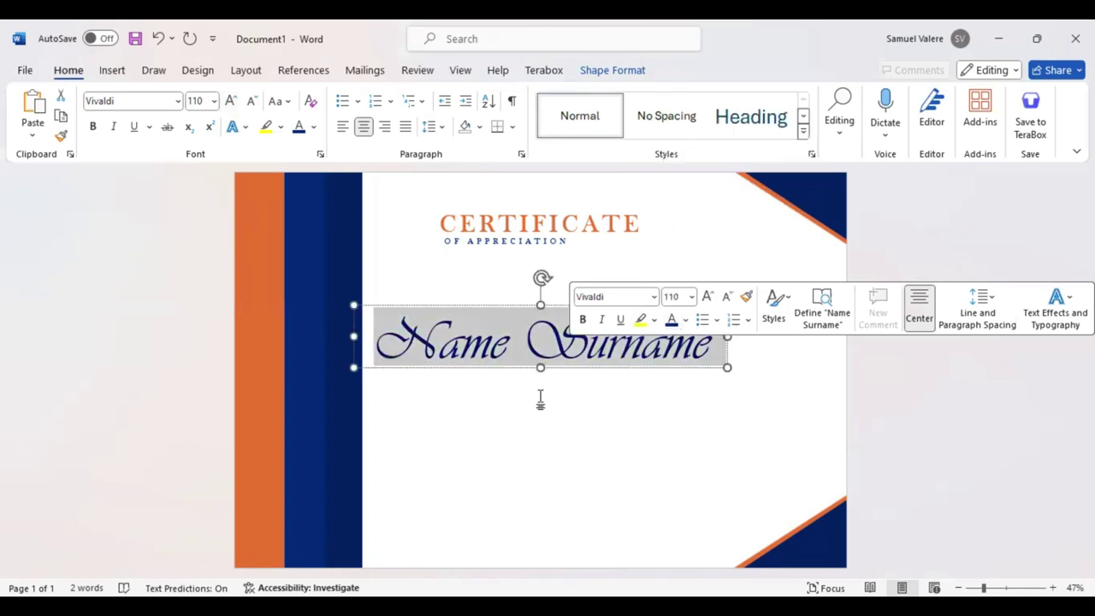
left_click(540, 400)
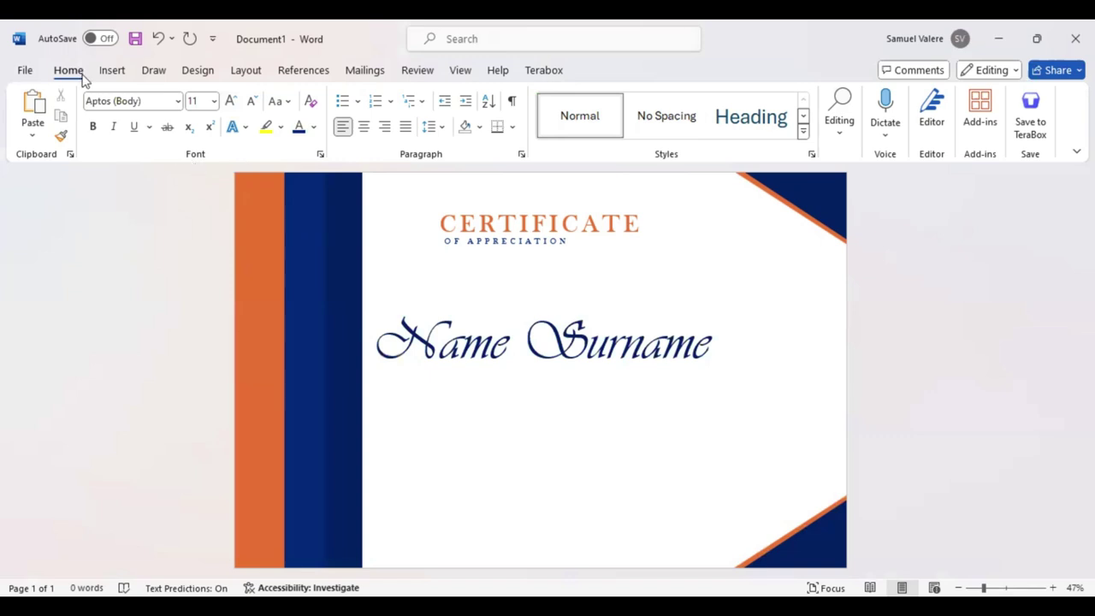
Step: Draw a text box below the name and paste the appreciation paragraph into it
left_click(109, 73)
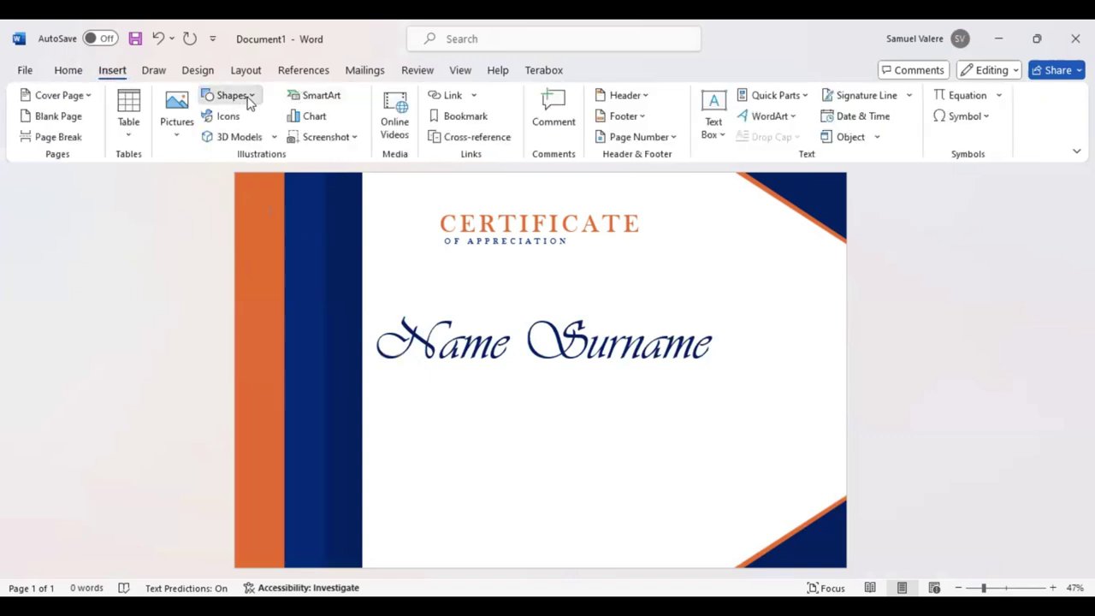
left_click(249, 99)
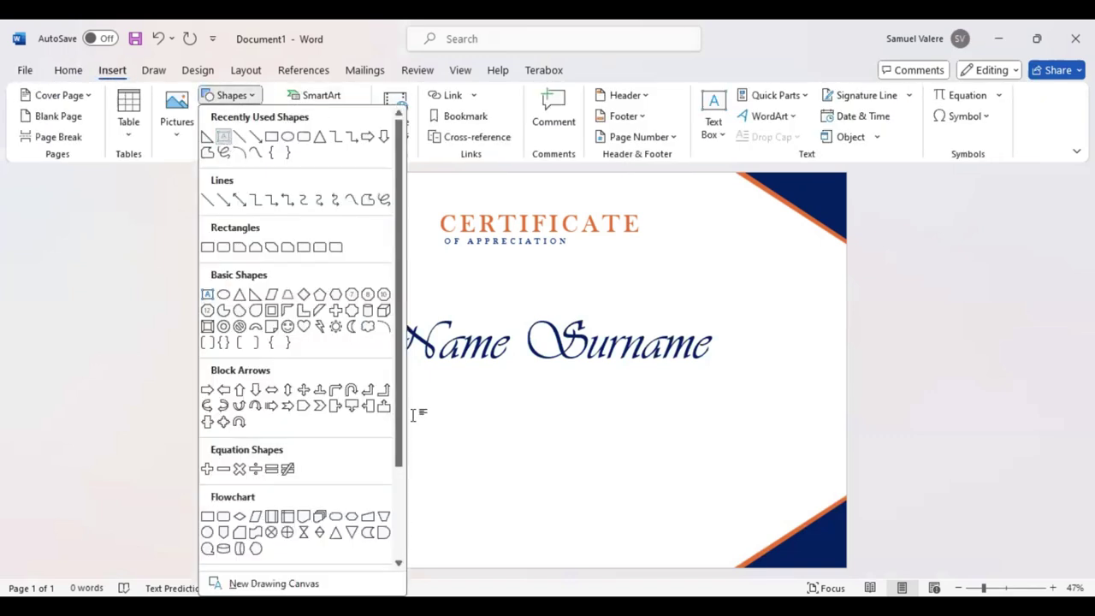
left_click(246, 101)
left_click(246, 101)
left_click(222, 139)
left_click_drag(443, 395, 718, 492)
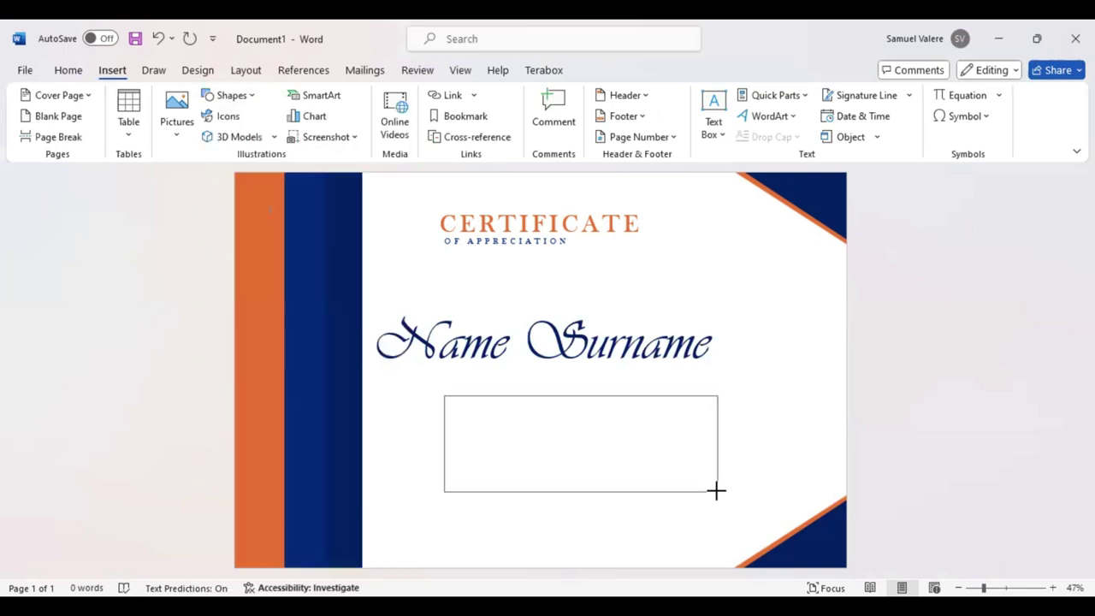
key("ctrl+v")
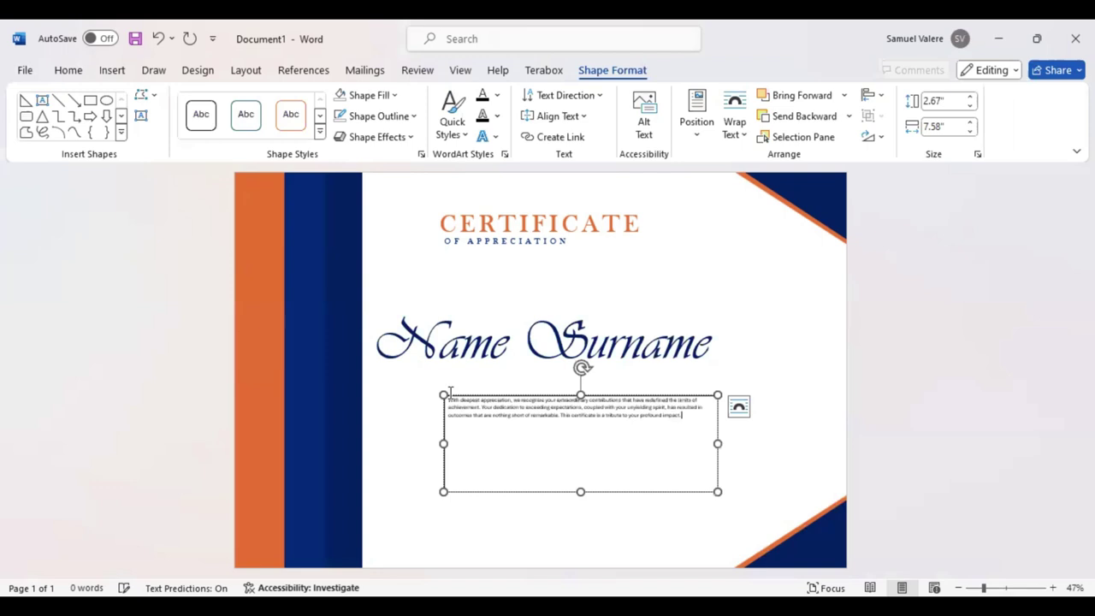
Step: Format the paragraph as centred Baskerville Old Face at size 20
key("ctrl+a")
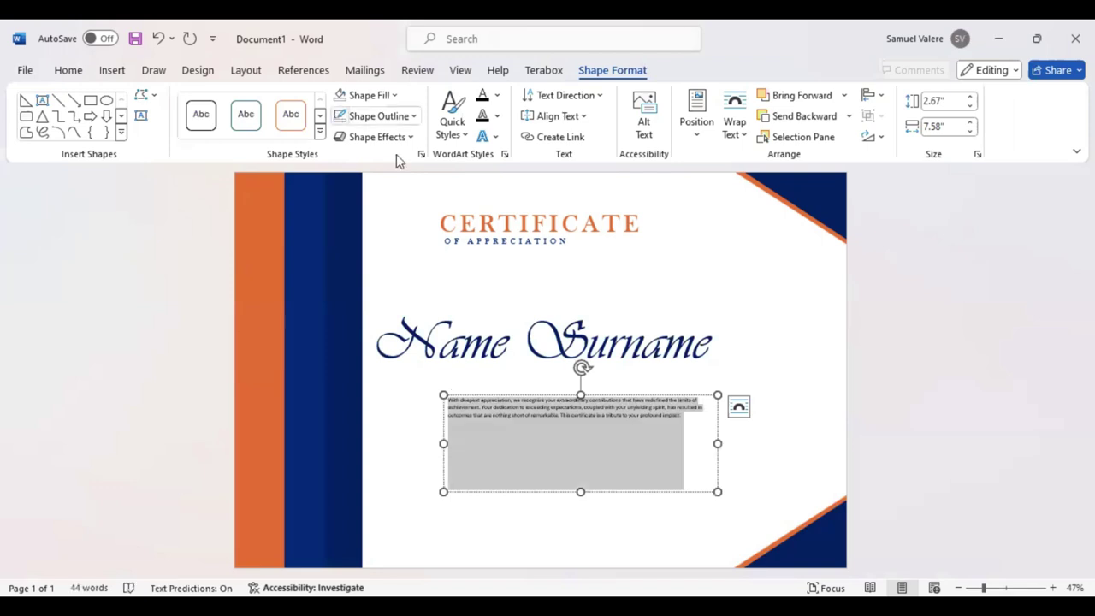
left_click(69, 70)
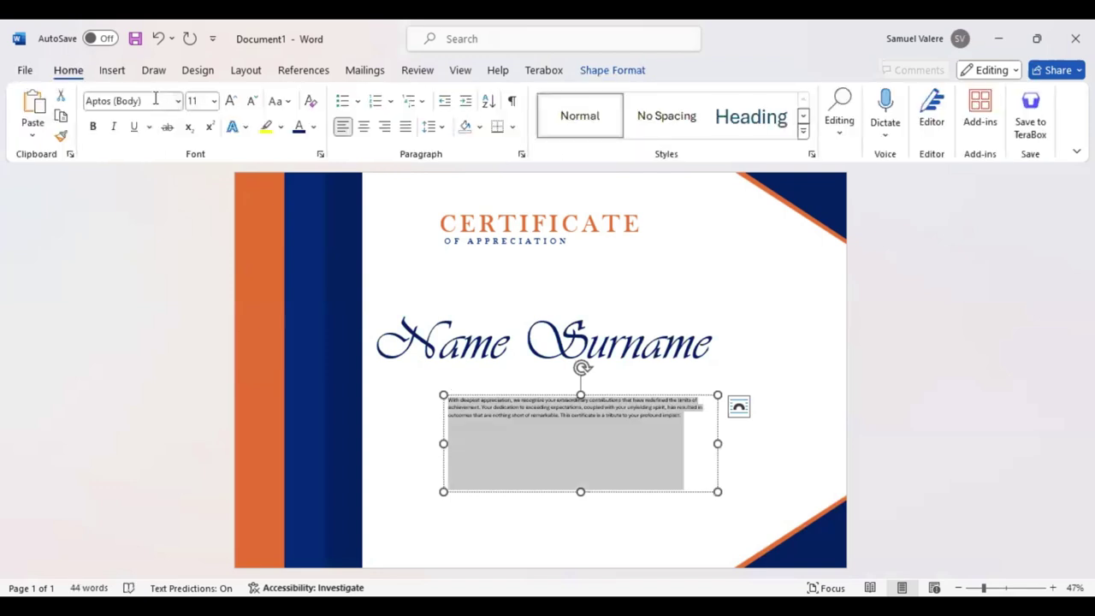
left_click(155, 100)
type("Baskerville Old Face")
key("Return")
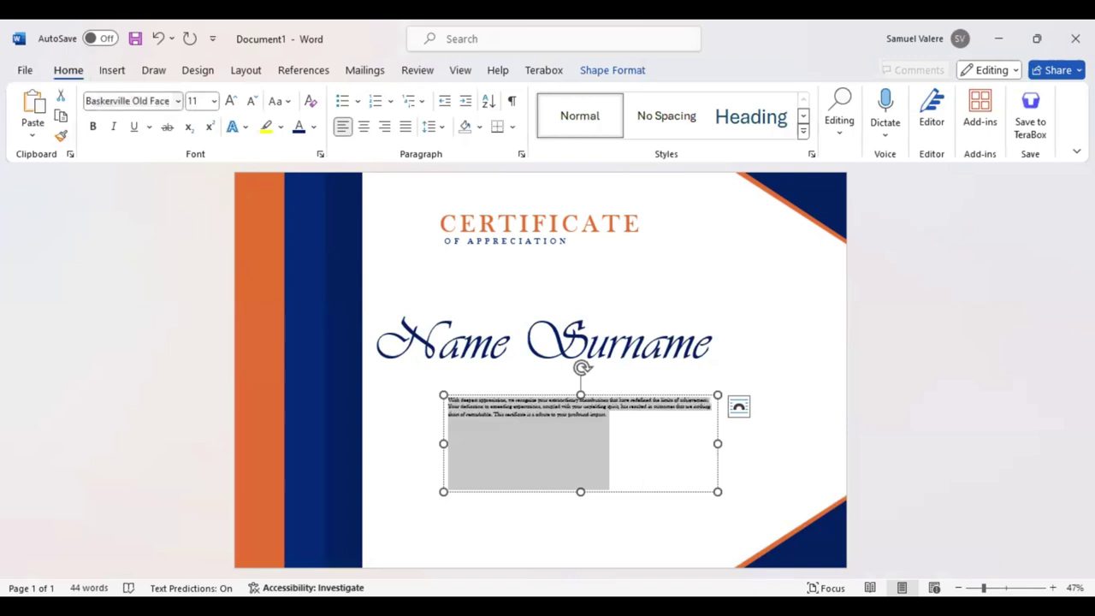
left_click(231, 101)
left_click(231, 101)
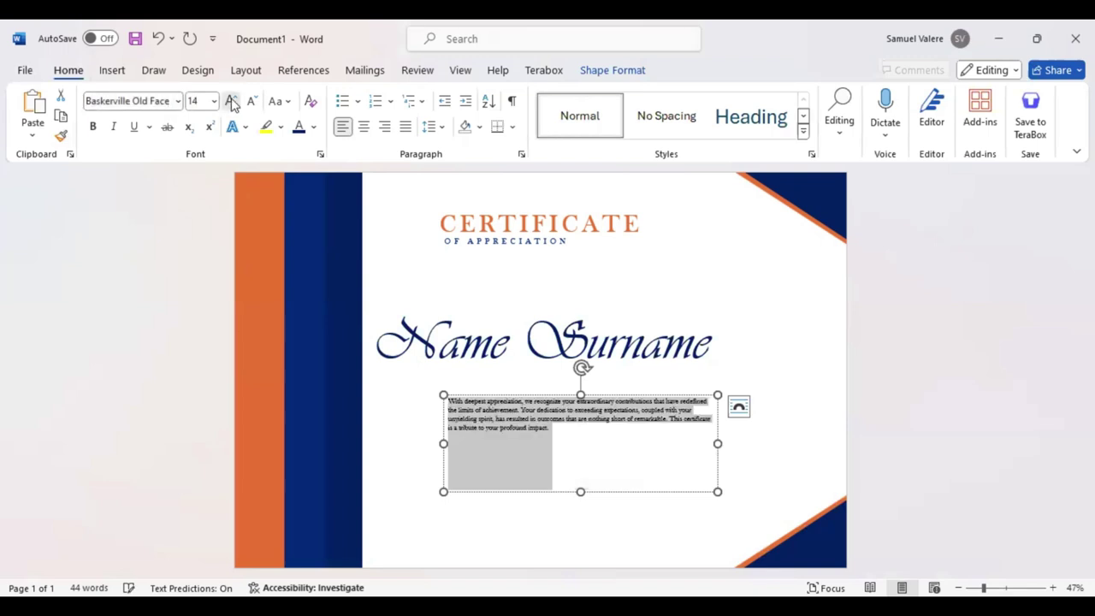
left_click(231, 101)
left_click(231, 101)
left_click(231, 101)
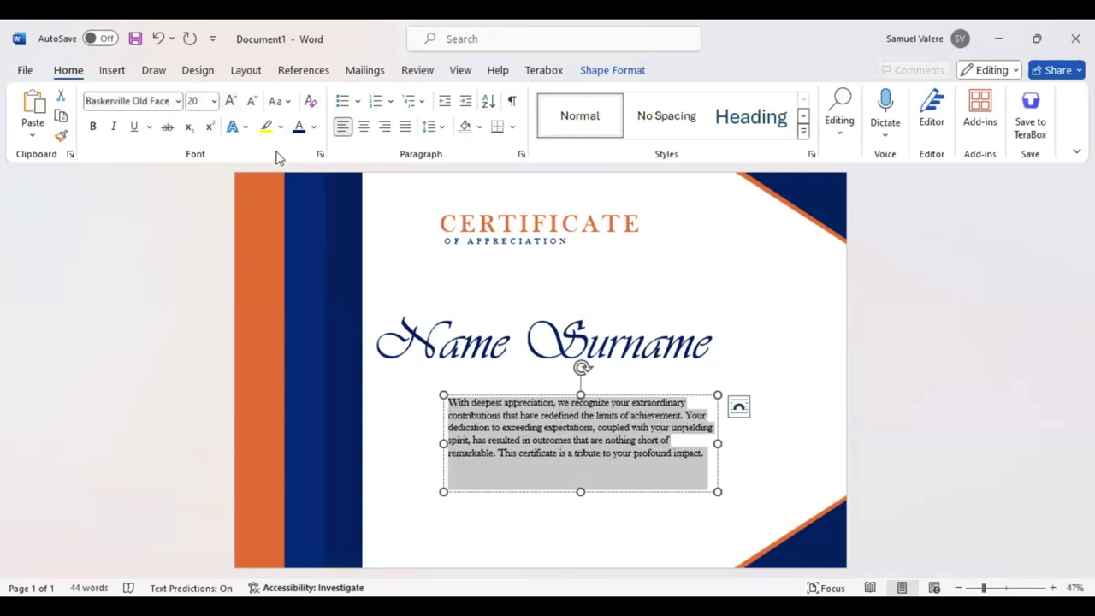
left_click(364, 126)
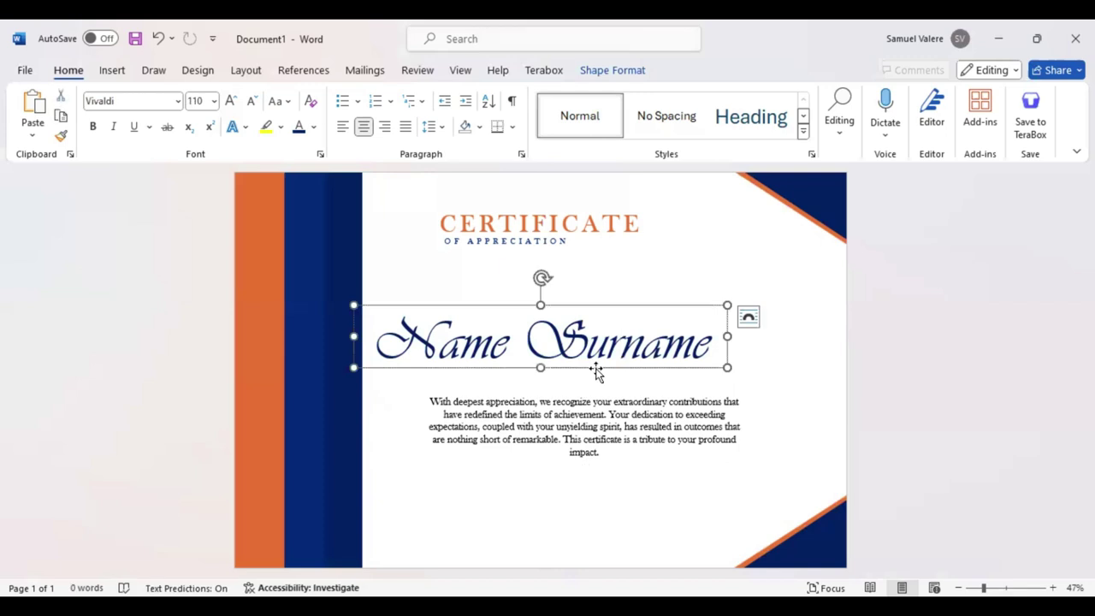
Step: Shift the name box and the CERTIFICATE / OF APPRECIATION boxes together slightly right
left_click_drag(600, 372, 639, 373)
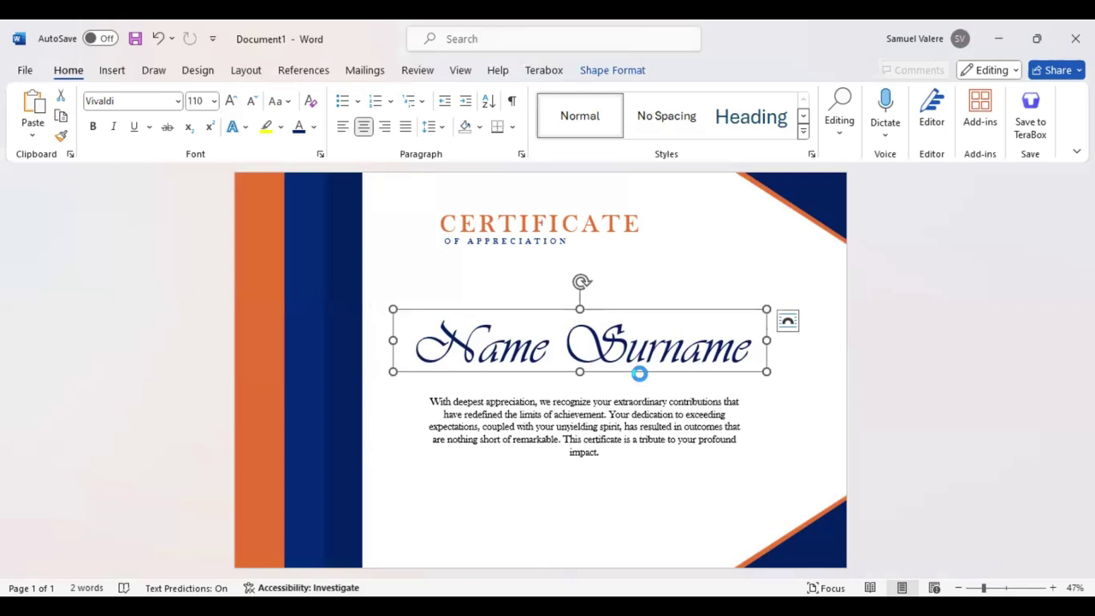
left_click(530, 243)
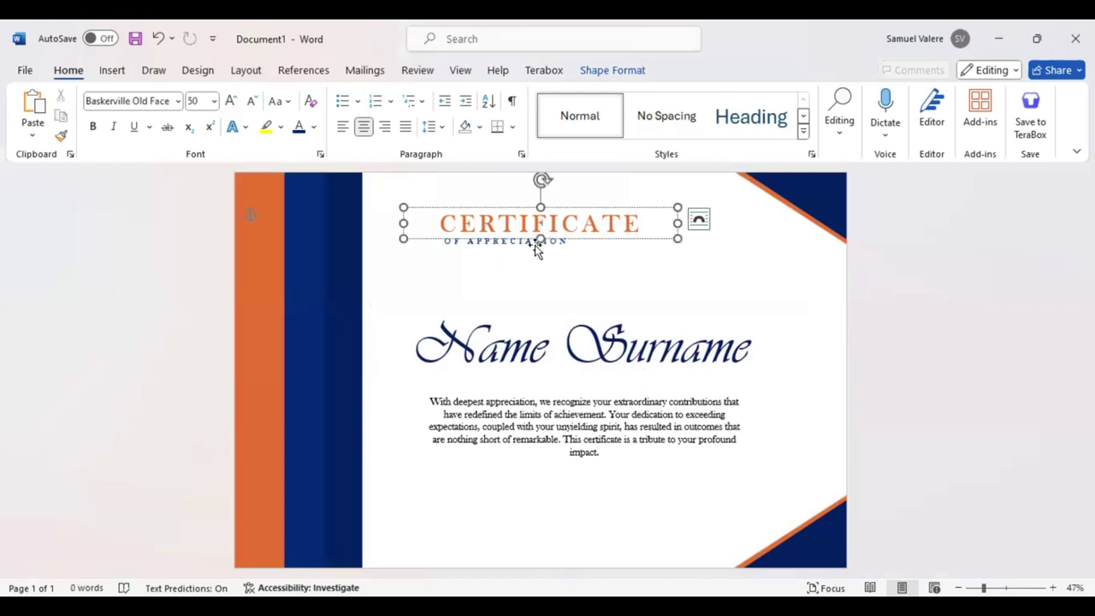
left_click(545, 246, "shift")
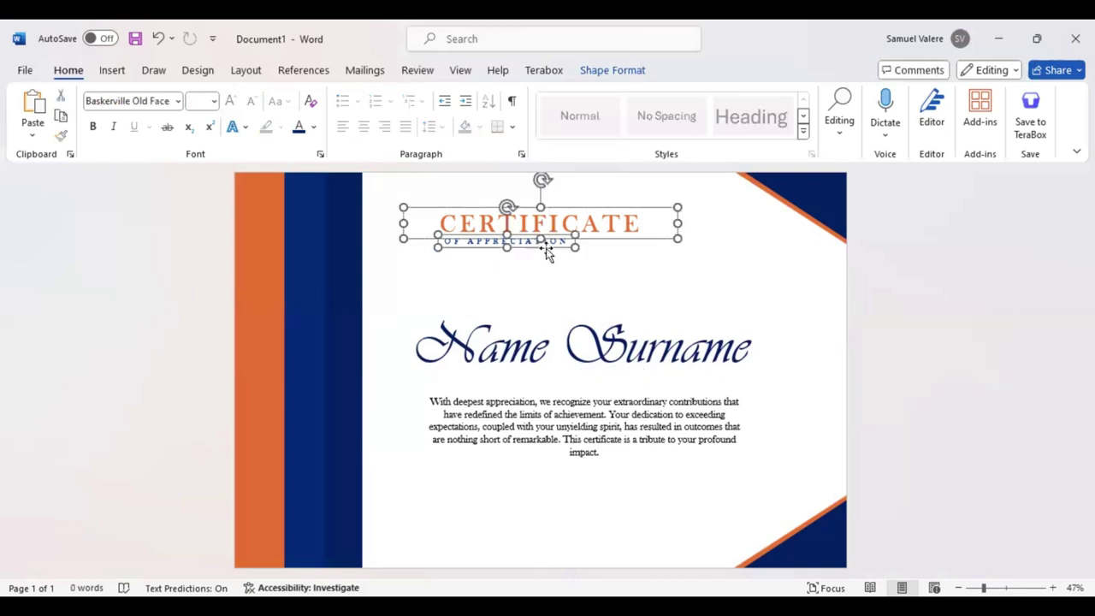
left_click_drag(546, 247, 581, 247)
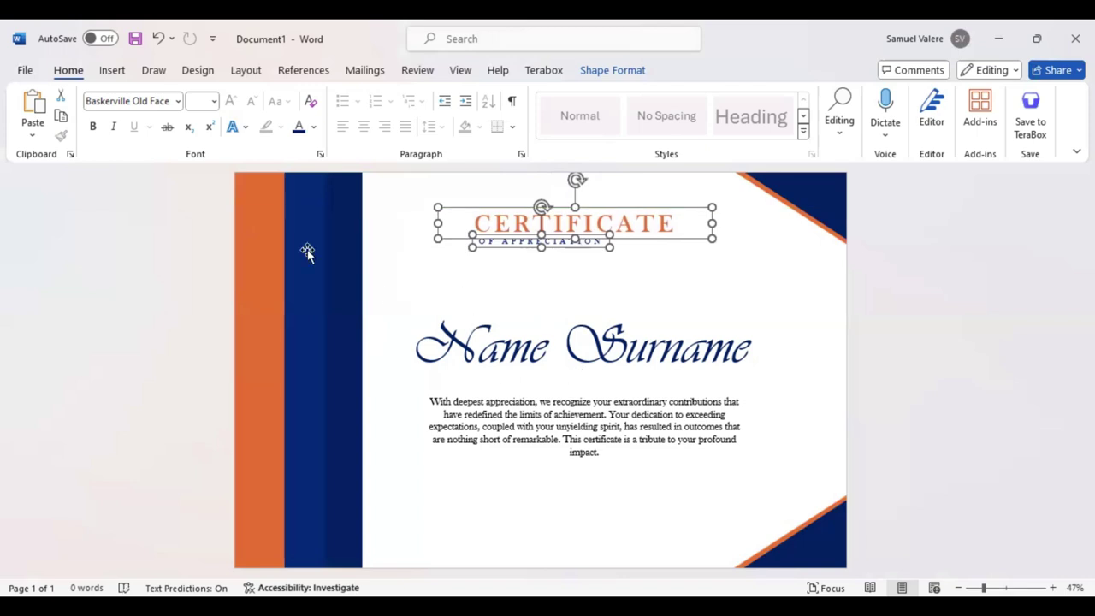
left_click(113, 74)
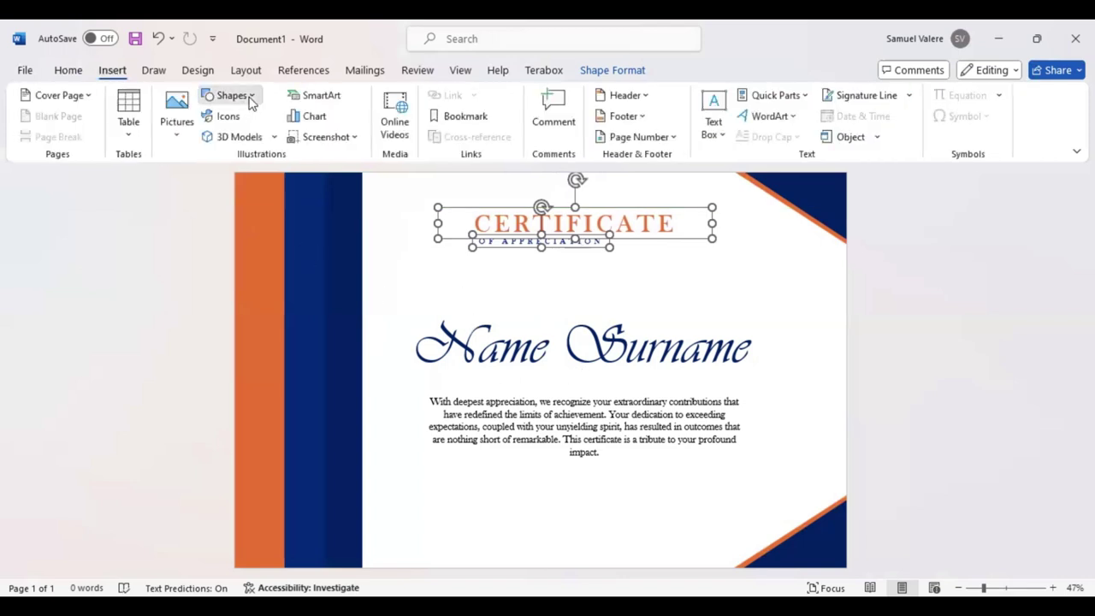
Step: Add a 'Signature' text box near the bottom left in Baskerville Old Face
left_click(251, 96)
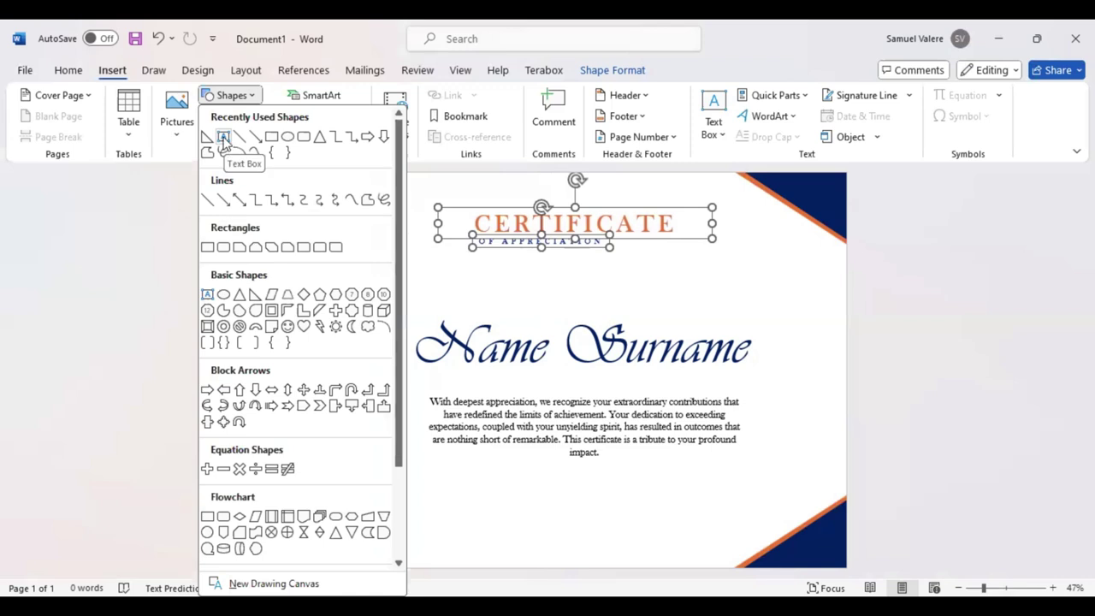
left_click(223, 137)
left_click_drag(399, 525, 481, 542)
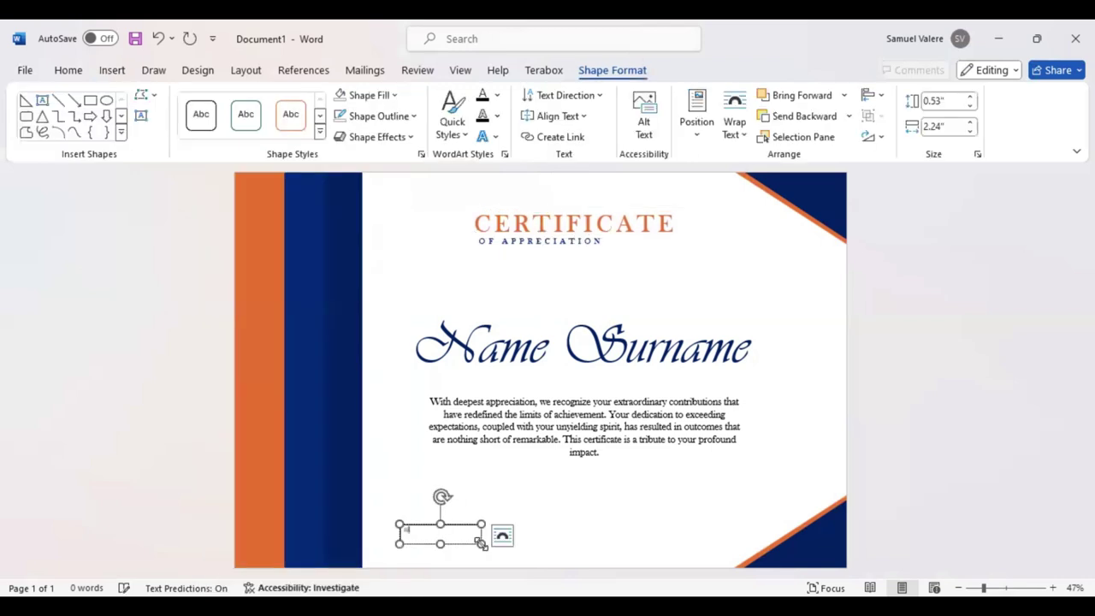
type("Signature")
double_click(400, 530)
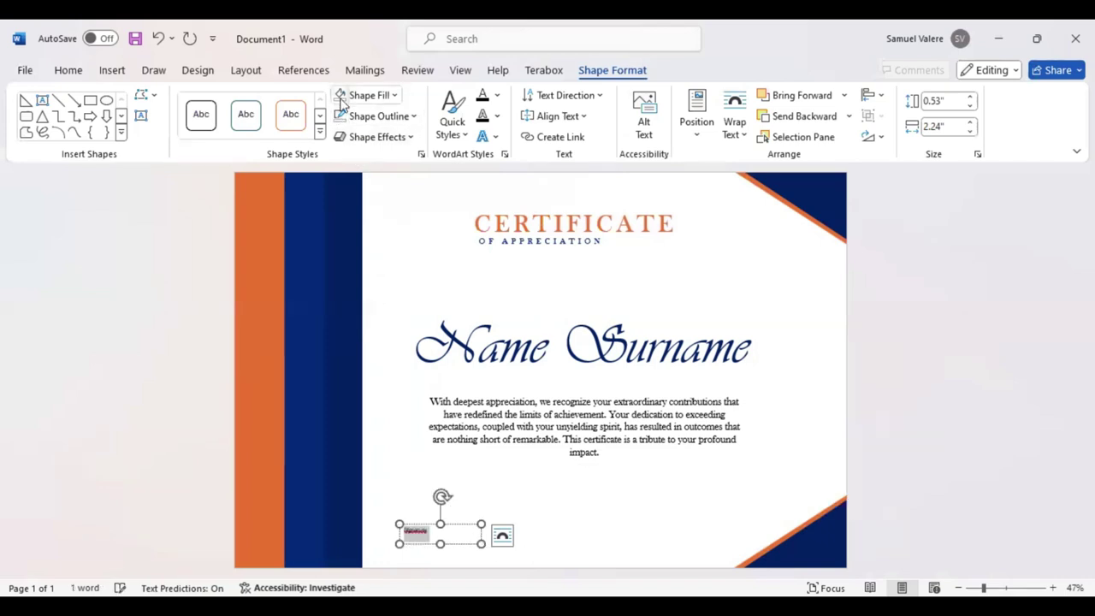
left_click(69, 70)
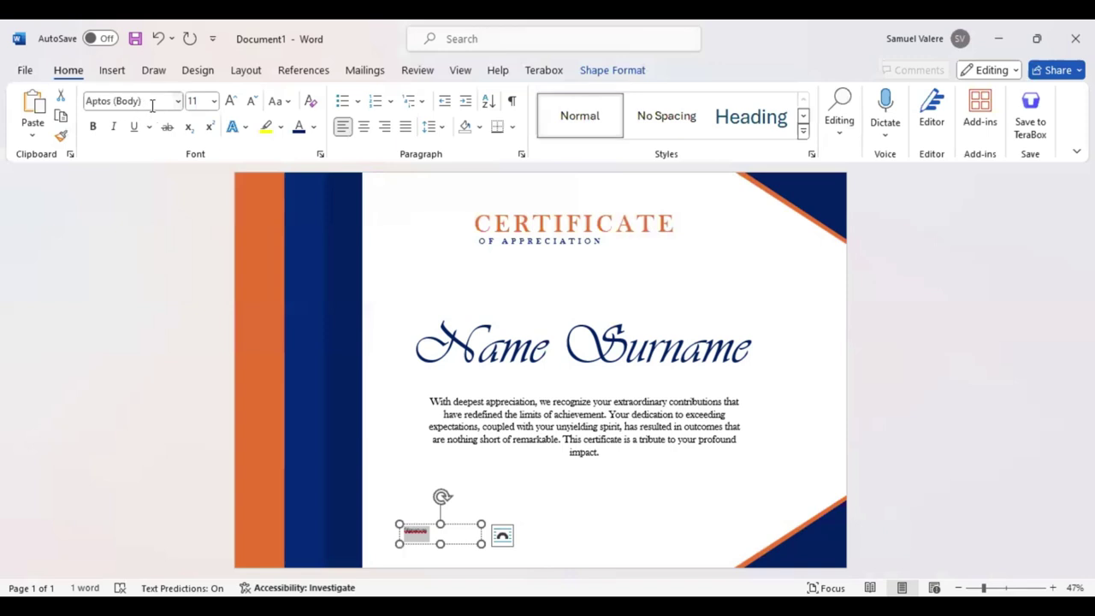
left_click(152, 101)
type("Baskerville Old Face")
key("Return")
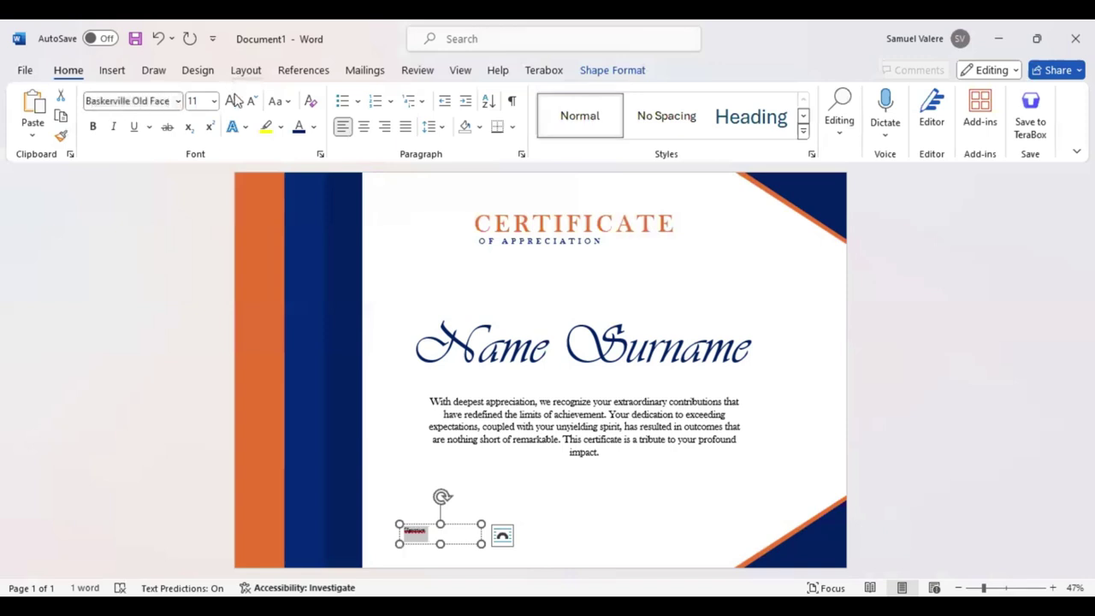
Step: Make SIGNATURE uppercase, 14 pt and centred, then place copies at bottom left and right
left_click(285, 102)
left_click(310, 168)
left_click(231, 103)
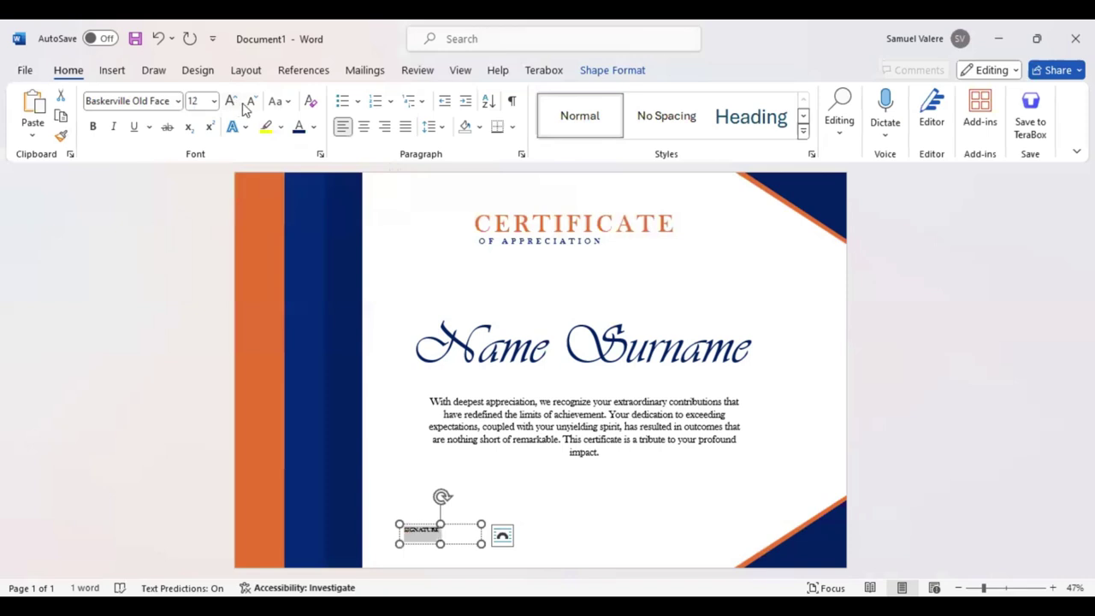
left_click(363, 127)
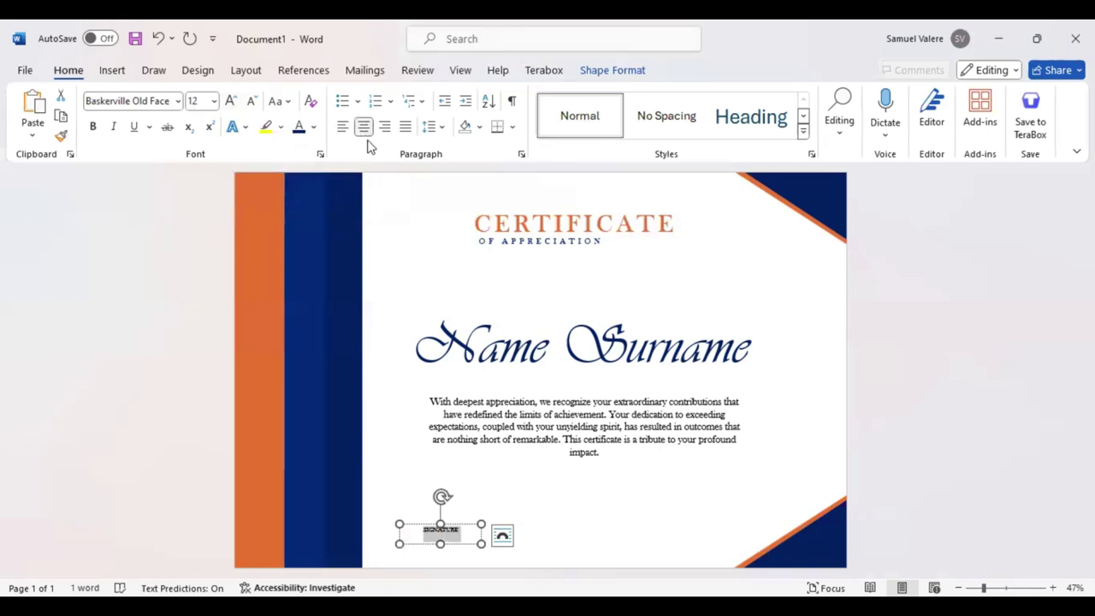
left_click(231, 101)
left_click(444, 543)
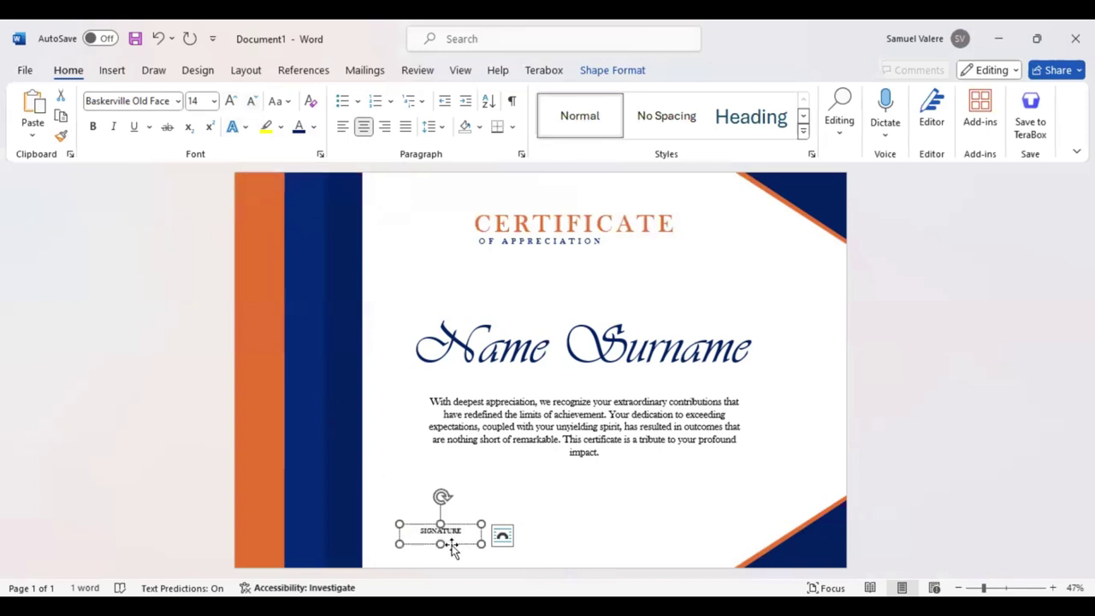
left_click_drag(435, 550, 463, 553)
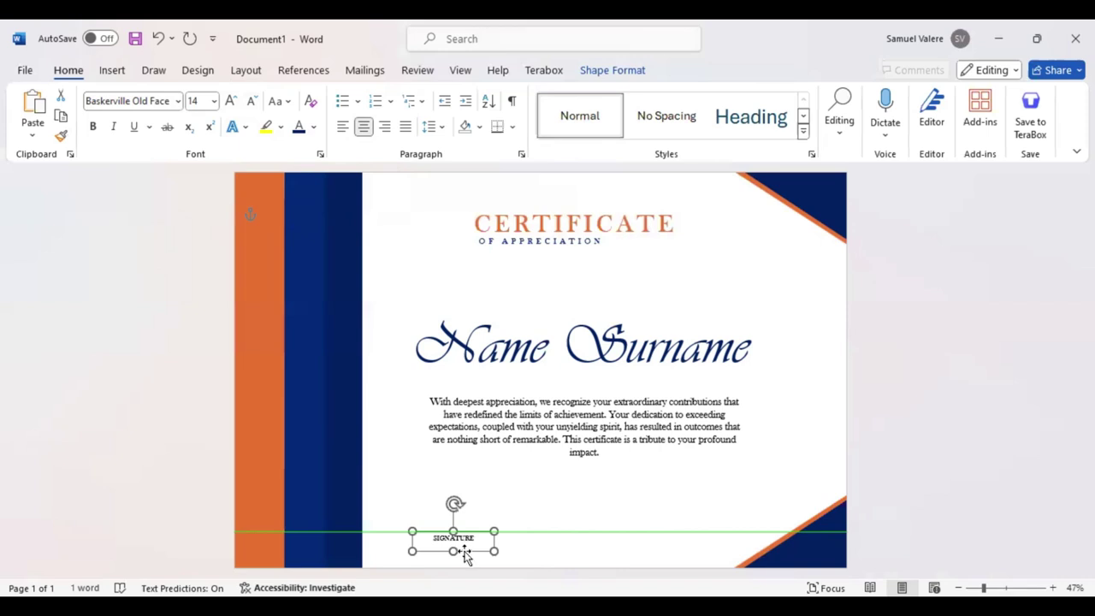
left_click_drag(469, 557, 687, 562, "ctrl")
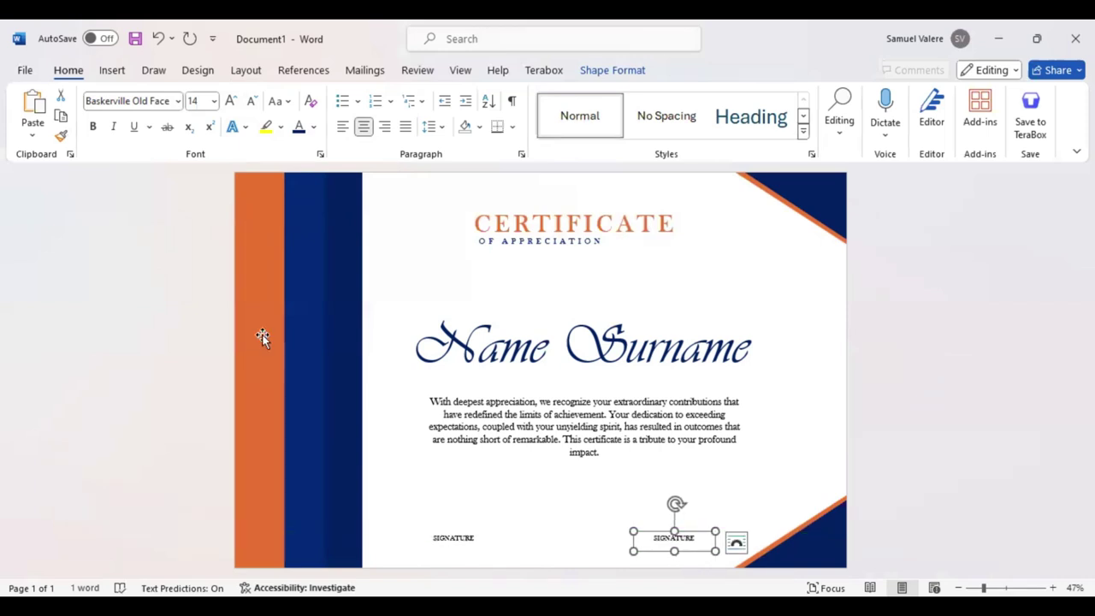
Step: Draw an orange line just above the left SIGNATURE label
left_click(112, 72)
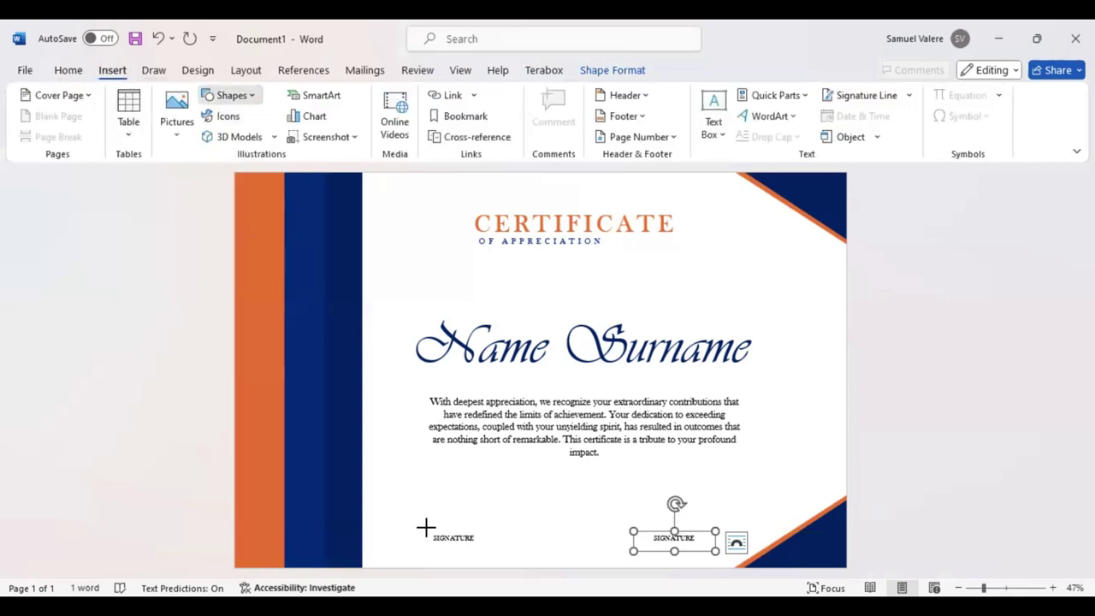
left_click_drag(426, 528, 522, 528)
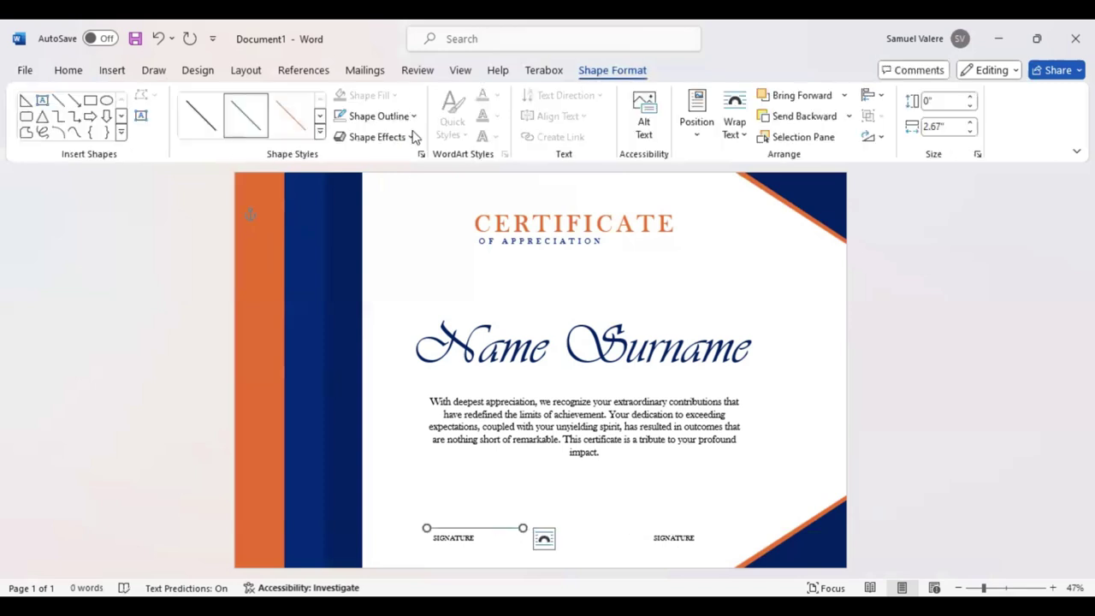
left_click(414, 116)
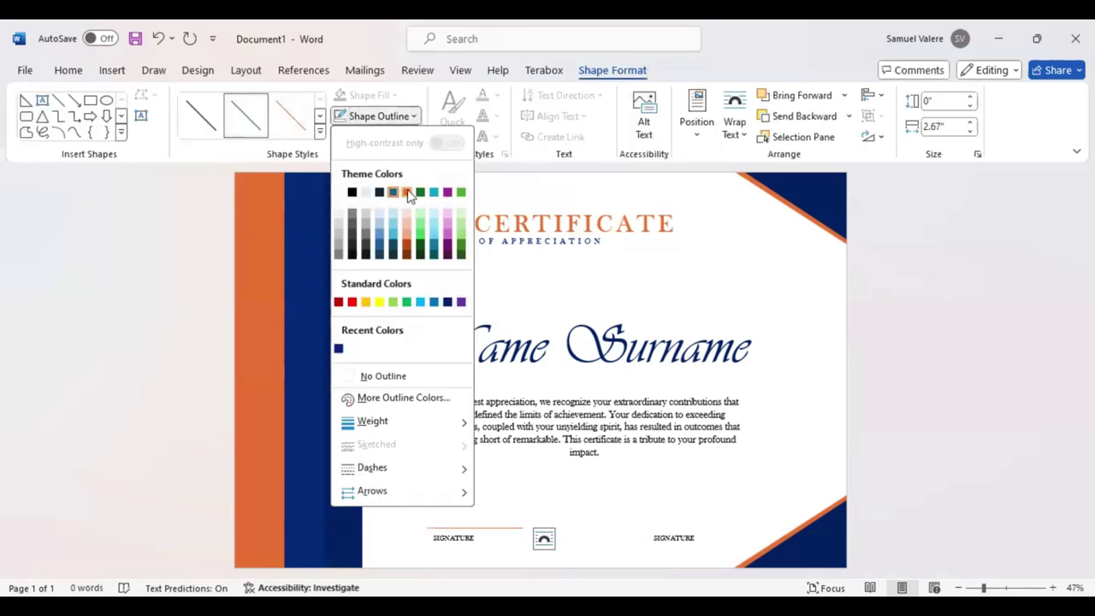
left_click(407, 193)
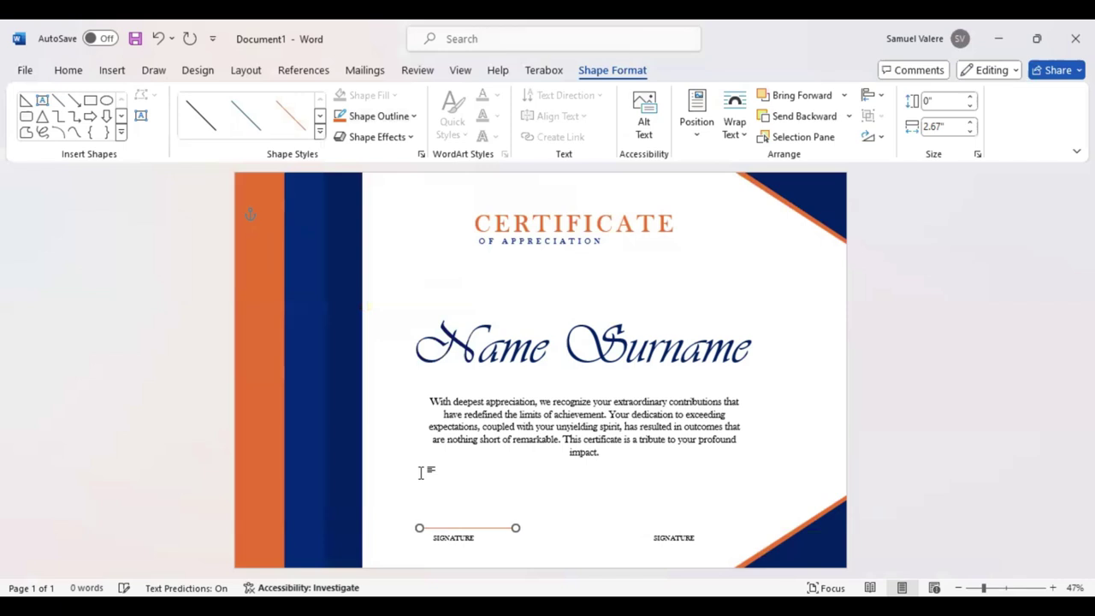
key("Left")
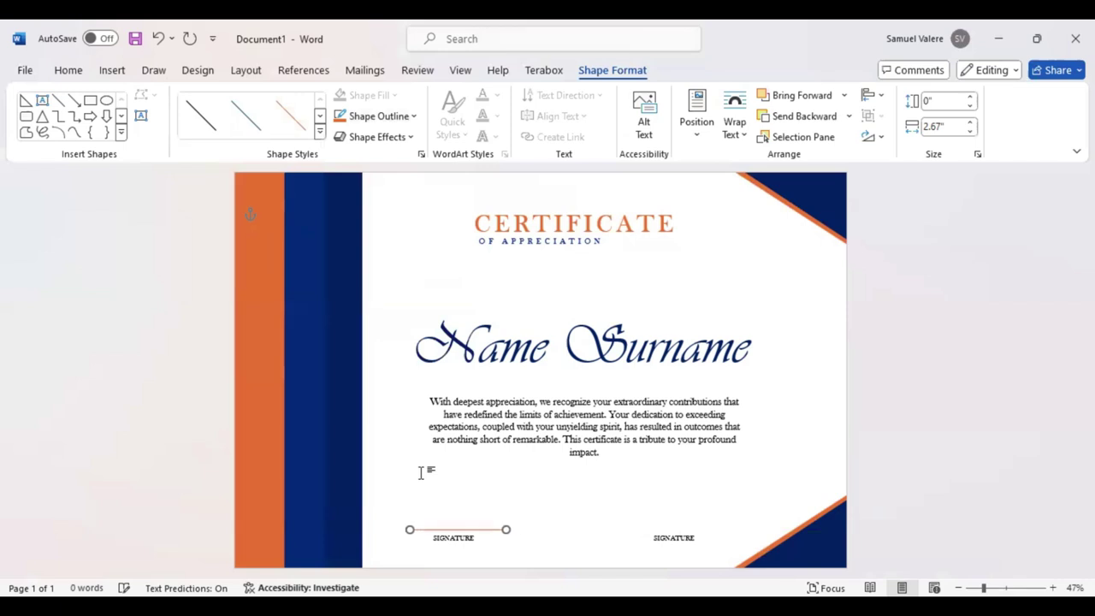
key("Down")
key("Right")
key("Down")
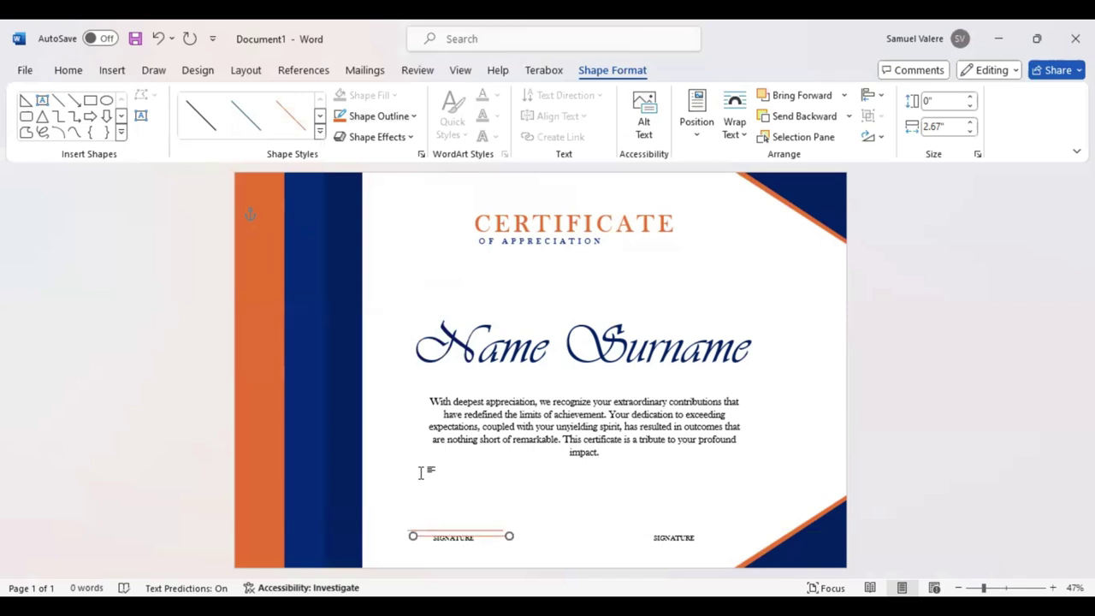
key("Up")
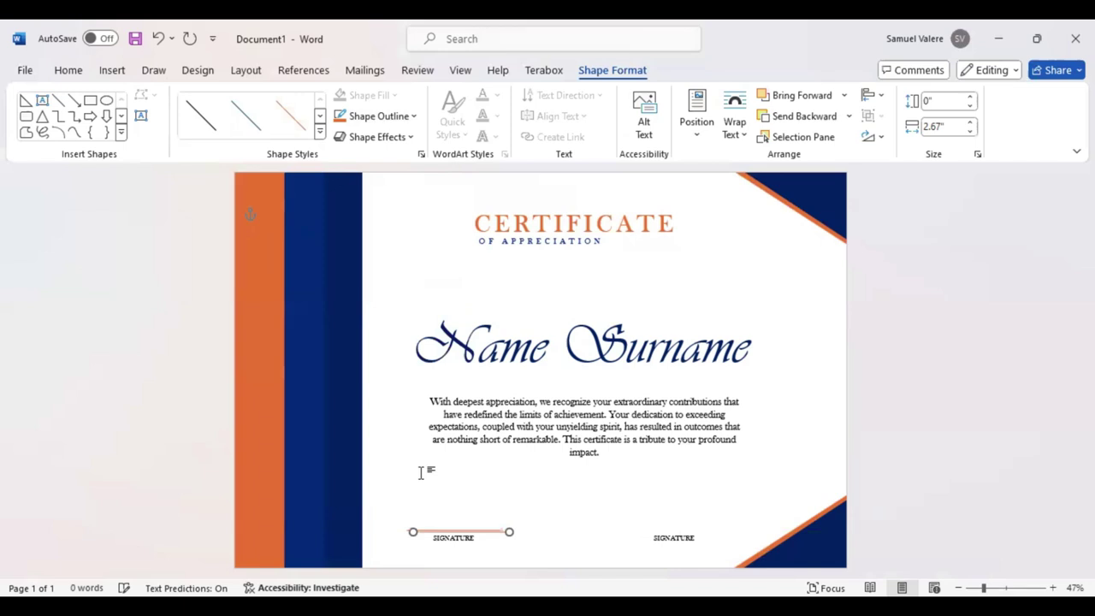
key("Up")
key("Right")
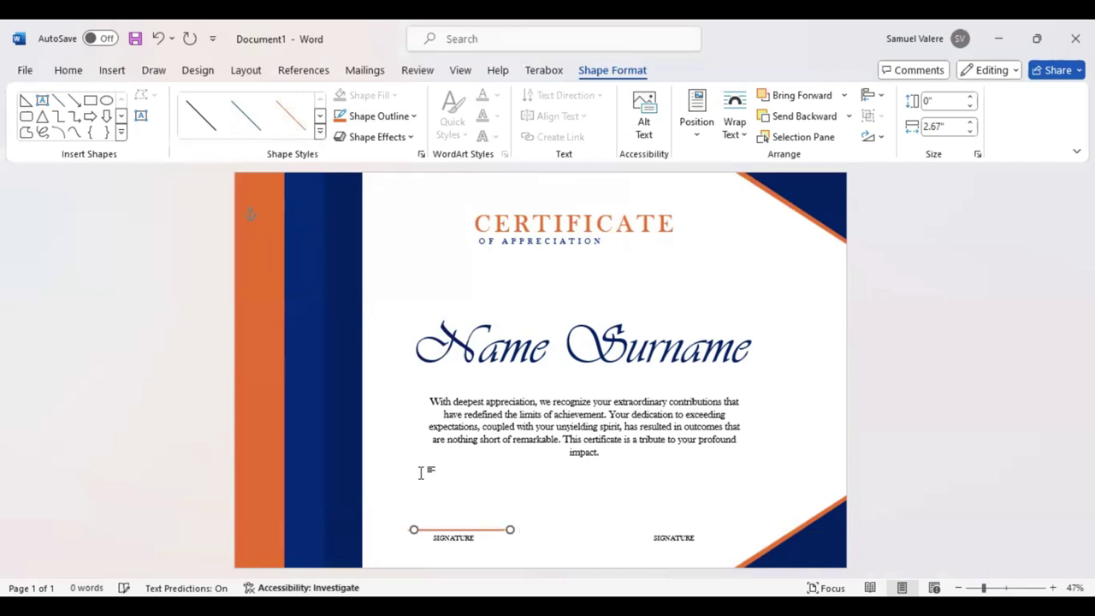
Step: Copy the orange line above the right SIGNATURE label and another up under Name Surname
key("Right")
key("Right")
key("Right")
key("Right")
key("Right")
key("Right")
key("Right")
key("Right")
key("Right")
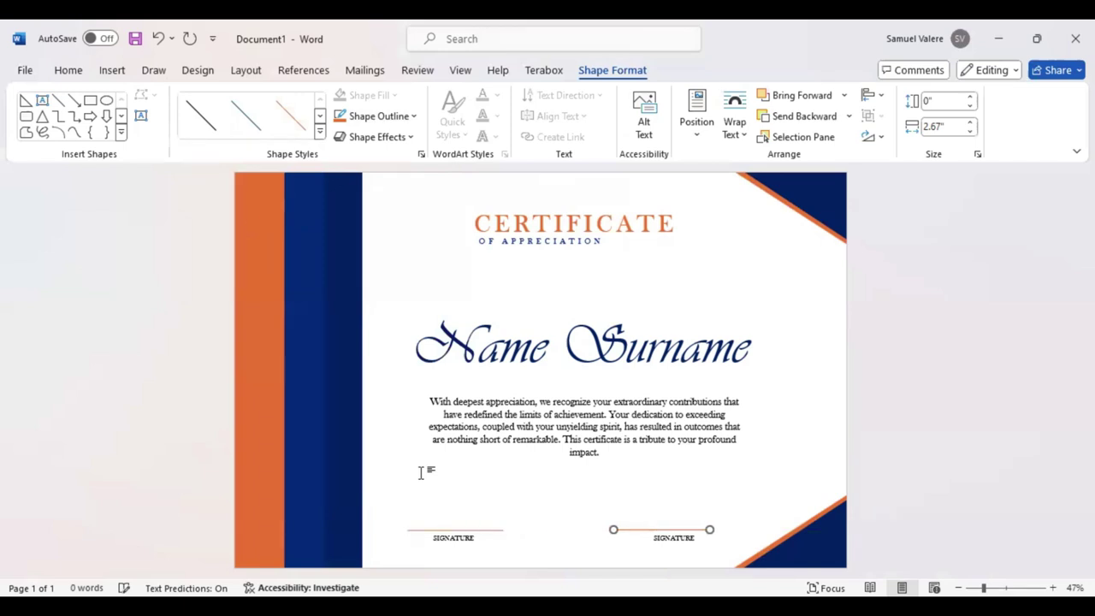
key("Right")
key("Right")
key("Right")
key("Down")
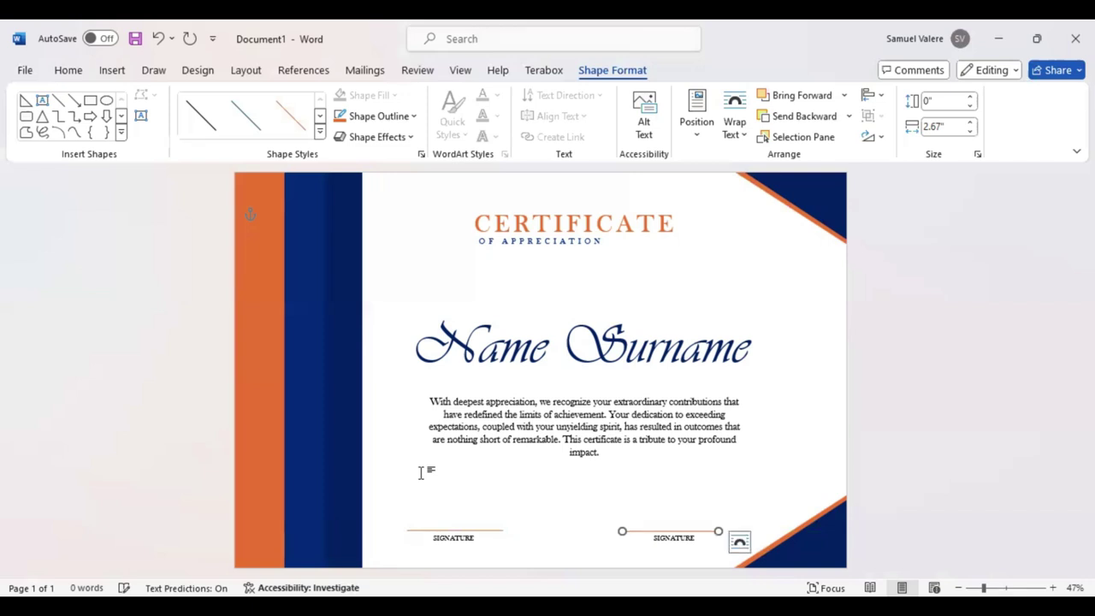
key("Right")
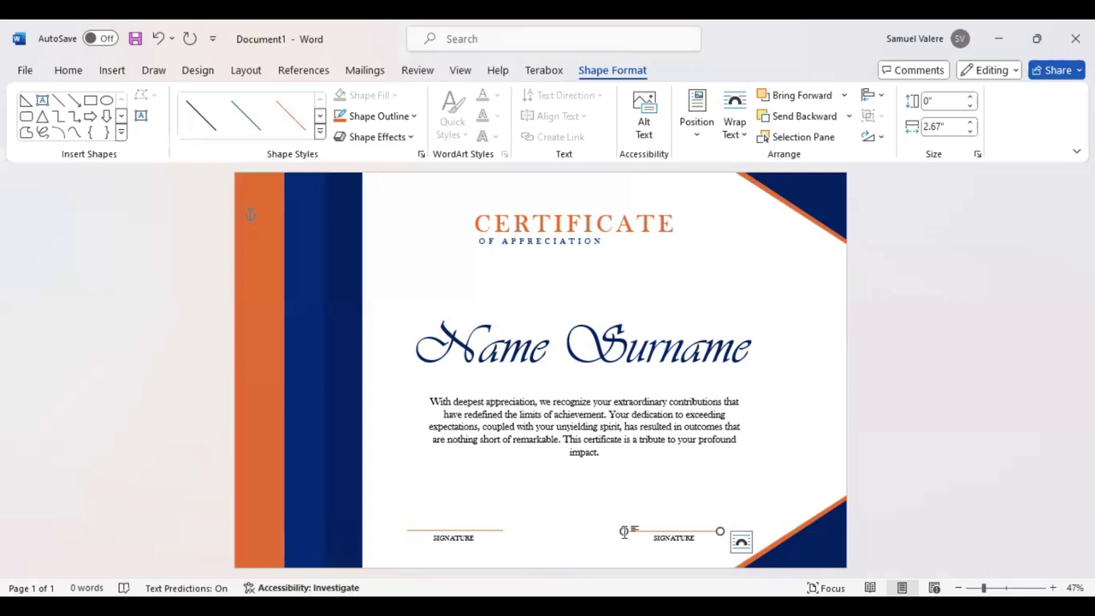
key("Tab")
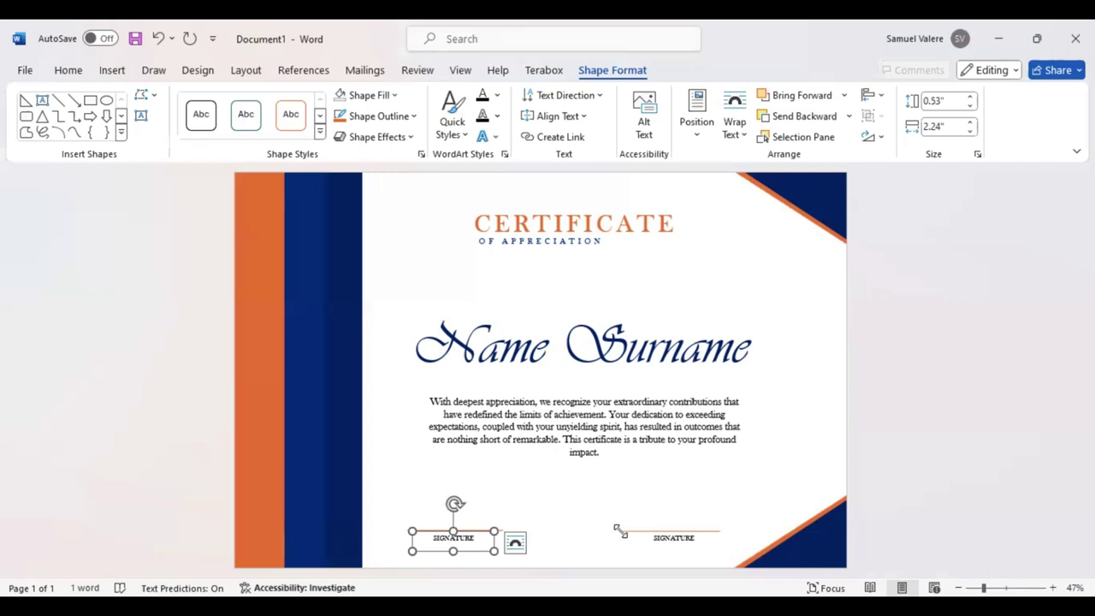
left_click(619, 530)
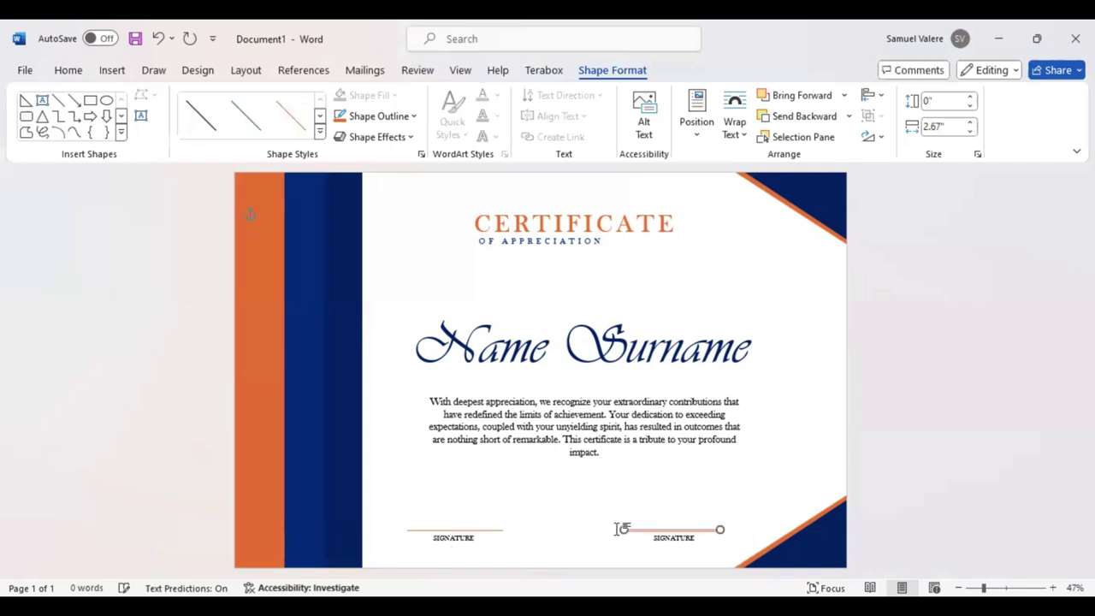
left_click_drag(620, 530, 621, 365)
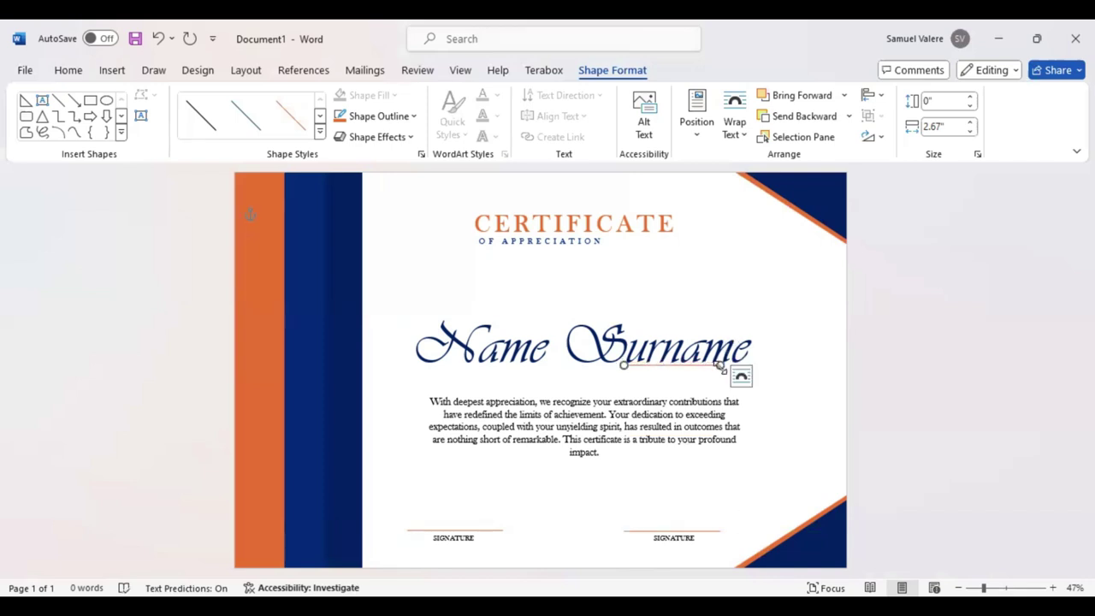
Step: Stretch the underline's ends outward to span all of Name Surname, about 10.13 inches
left_click_drag(723, 366, 764, 365)
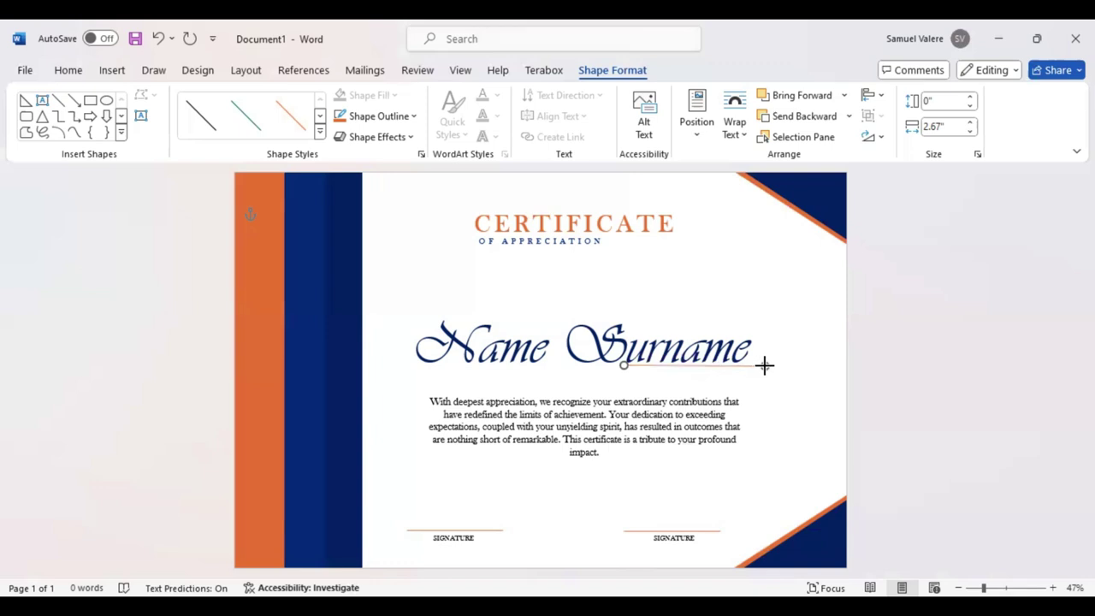
left_click_drag(625, 366, 550, 367)
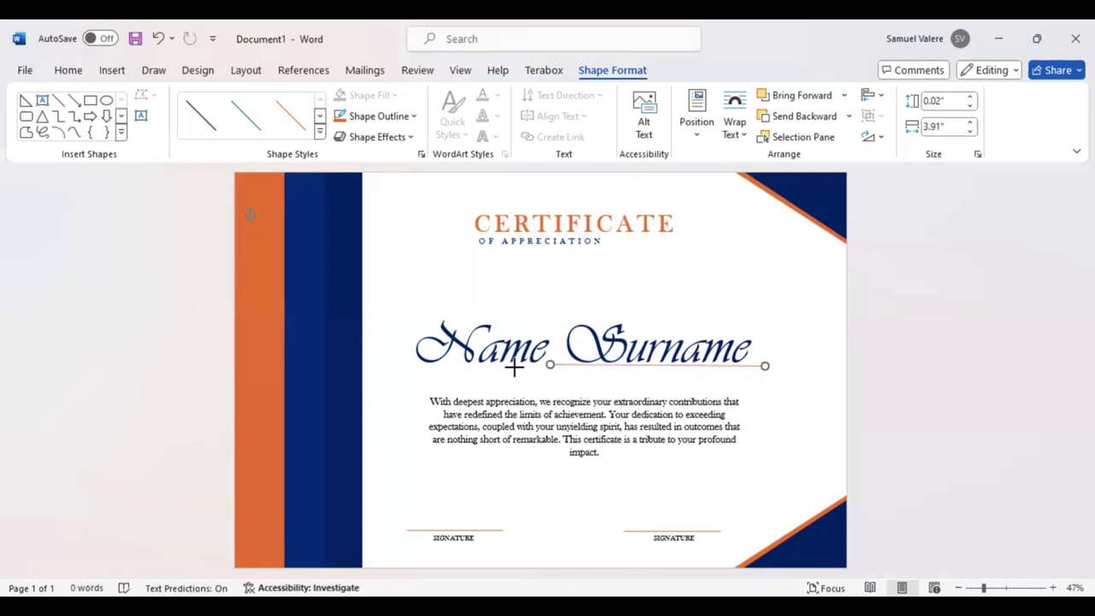
left_click_drag(460, 368, 401, 369)
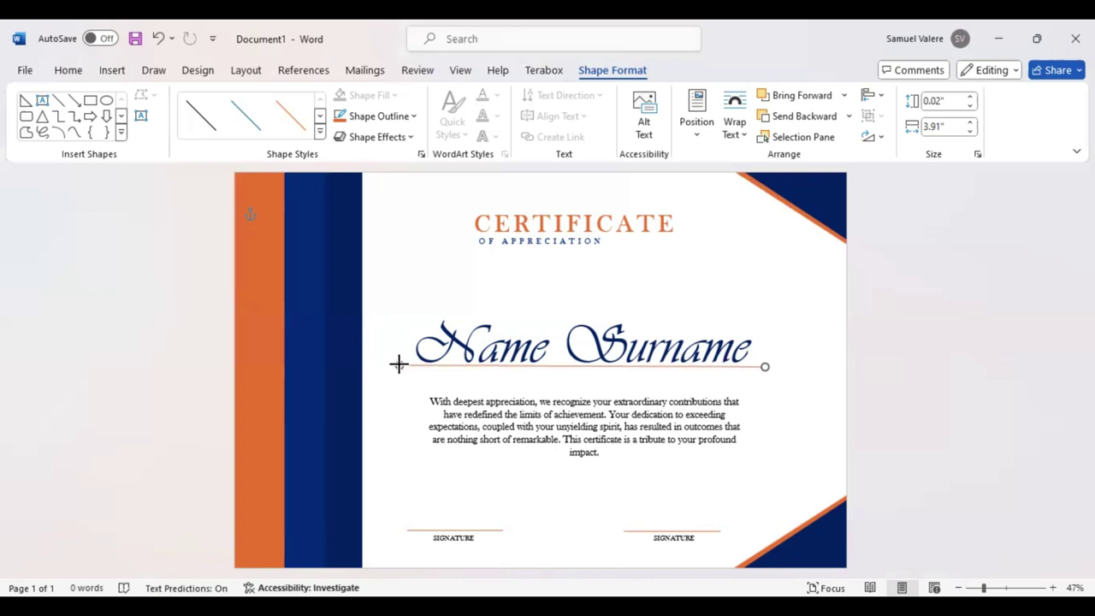
left_click_drag(399, 364, 399, 365)
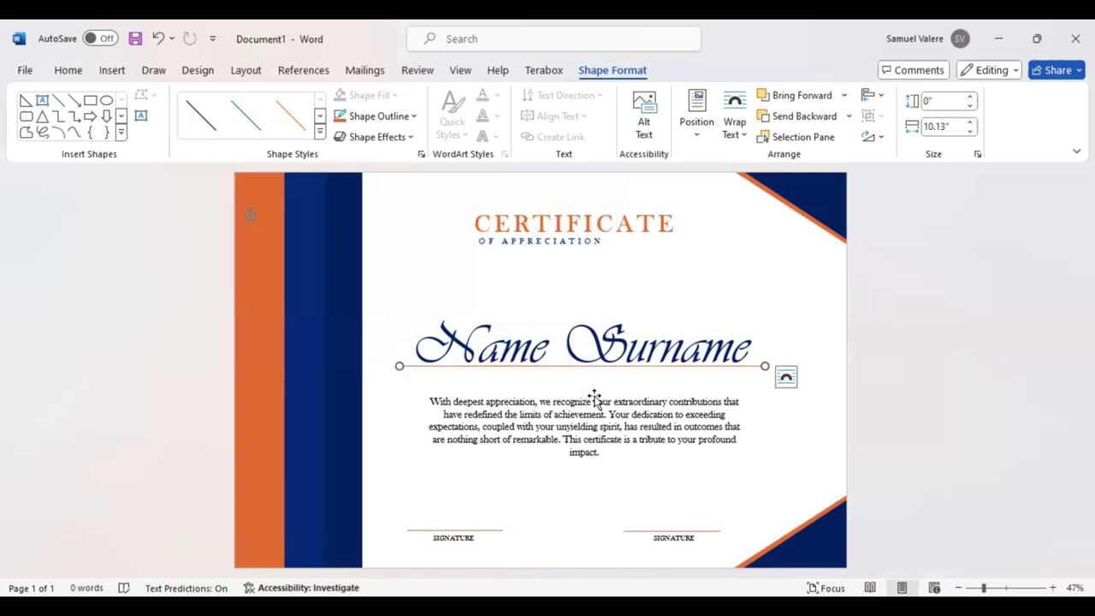
key("ctrl+z")
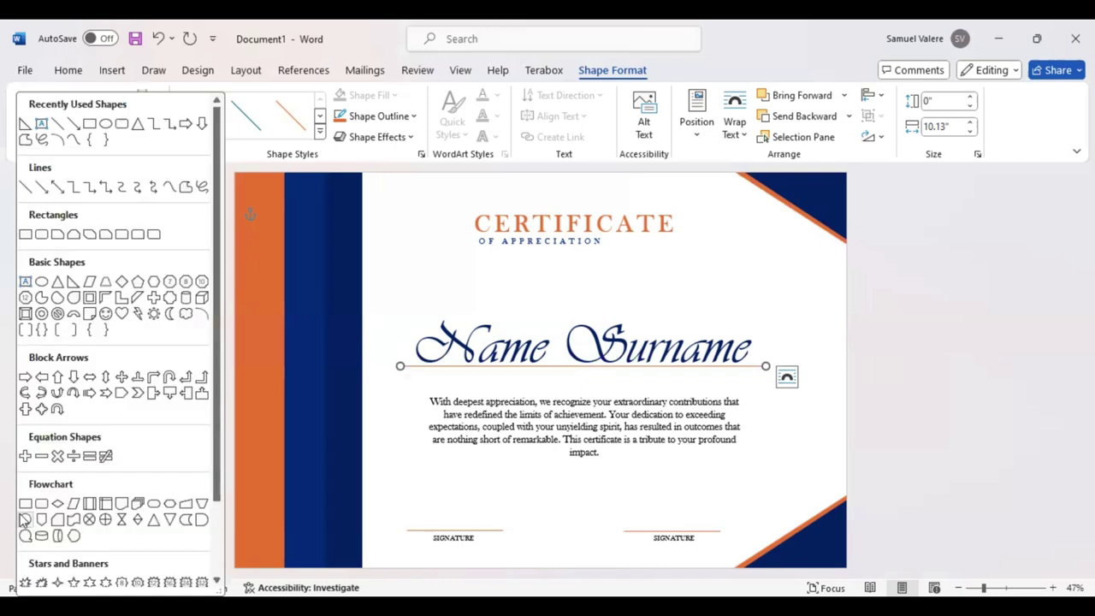
Step: Draw a circle on the left side bars, fill it yellow and size it to about 3.05 inches
left_click(24, 519)
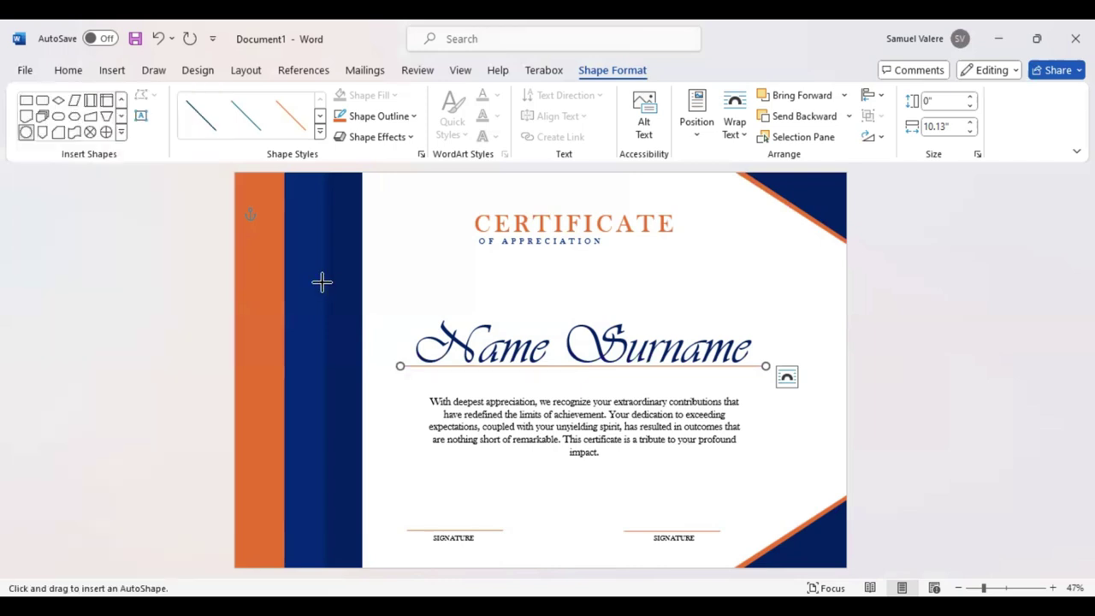
left_click_drag(321, 282, 399, 396)
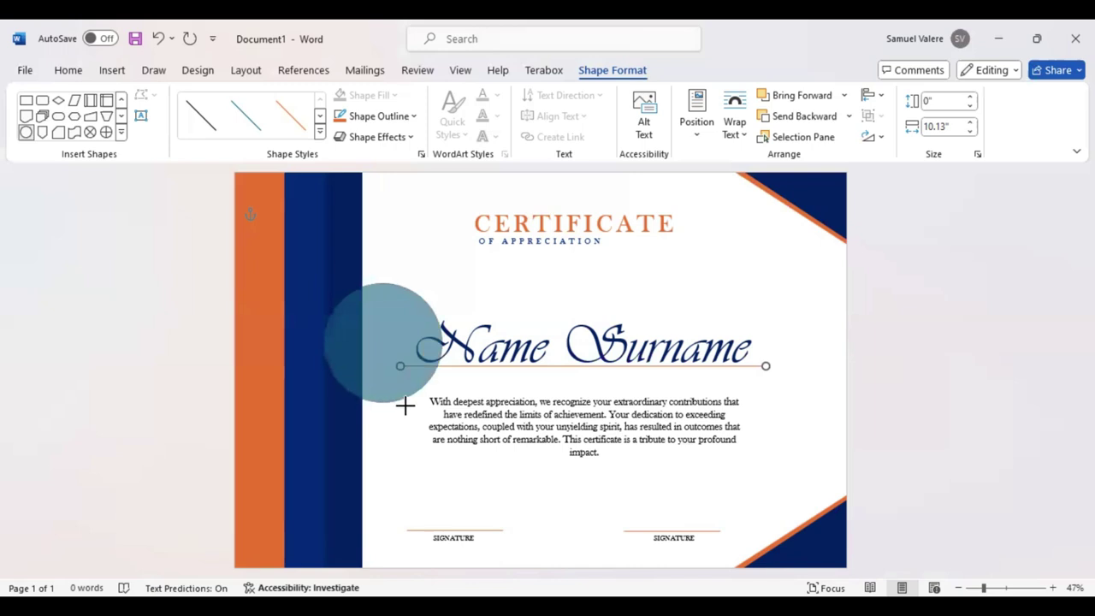
left_click_drag(383, 352, 300, 277)
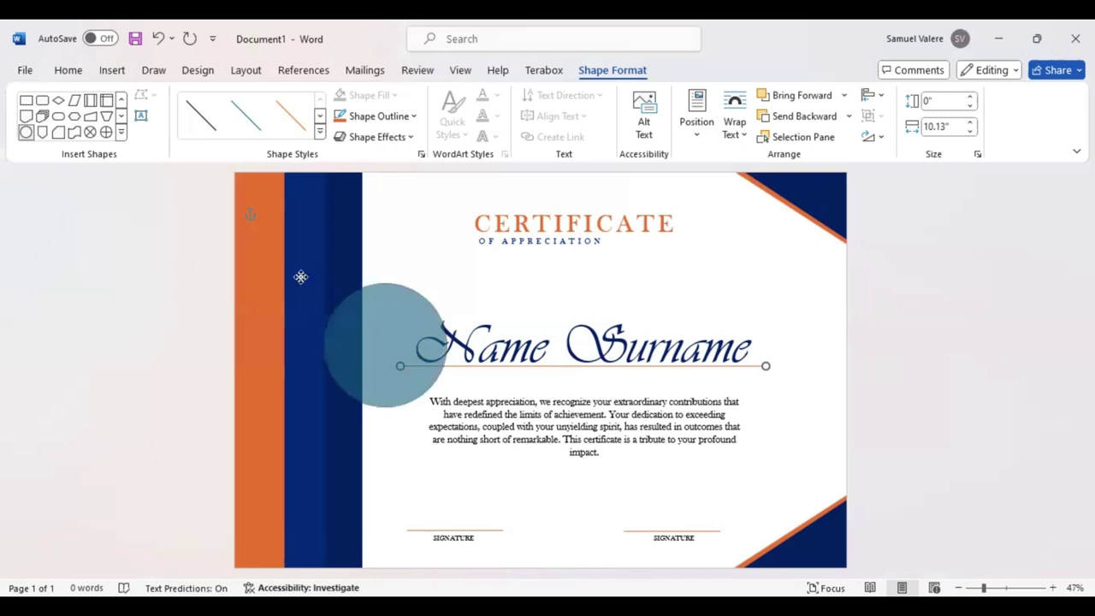
left_click_drag(301, 277, 320, 271)
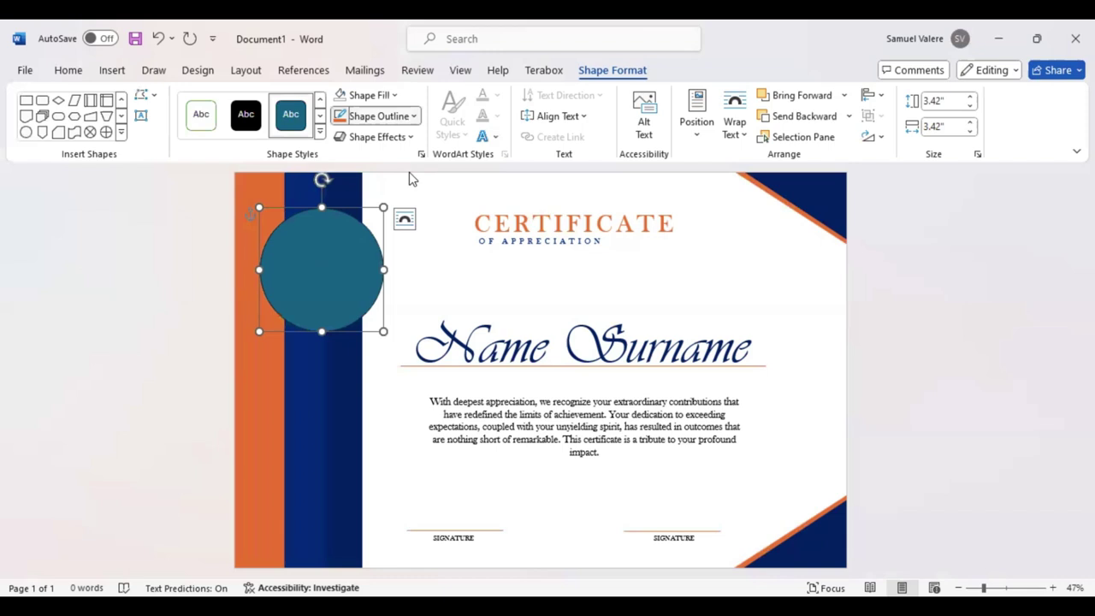
left_click(369, 94)
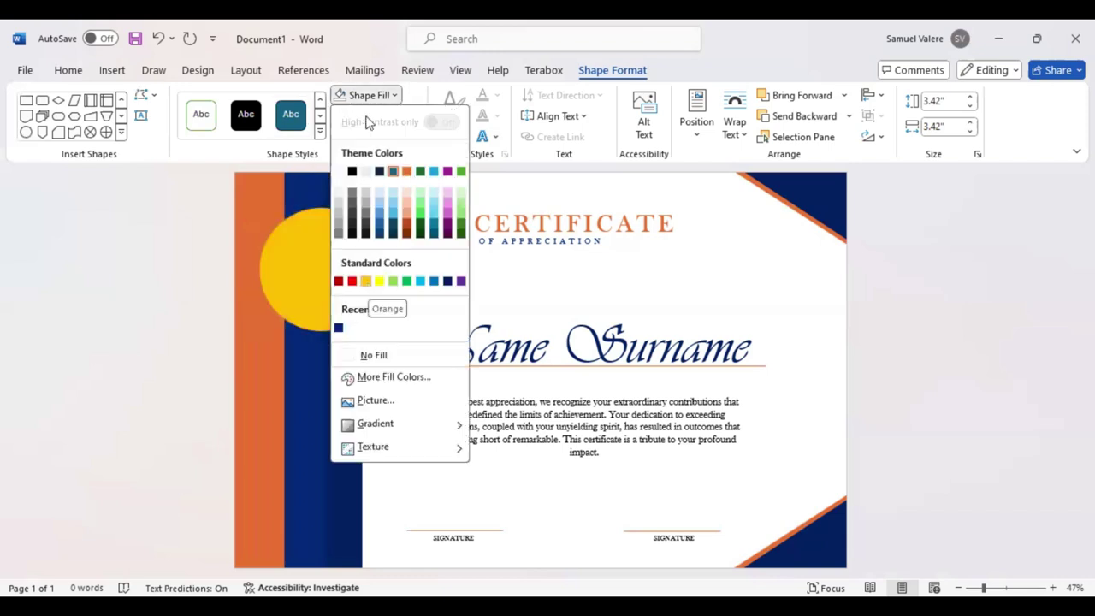
left_click(417, 190)
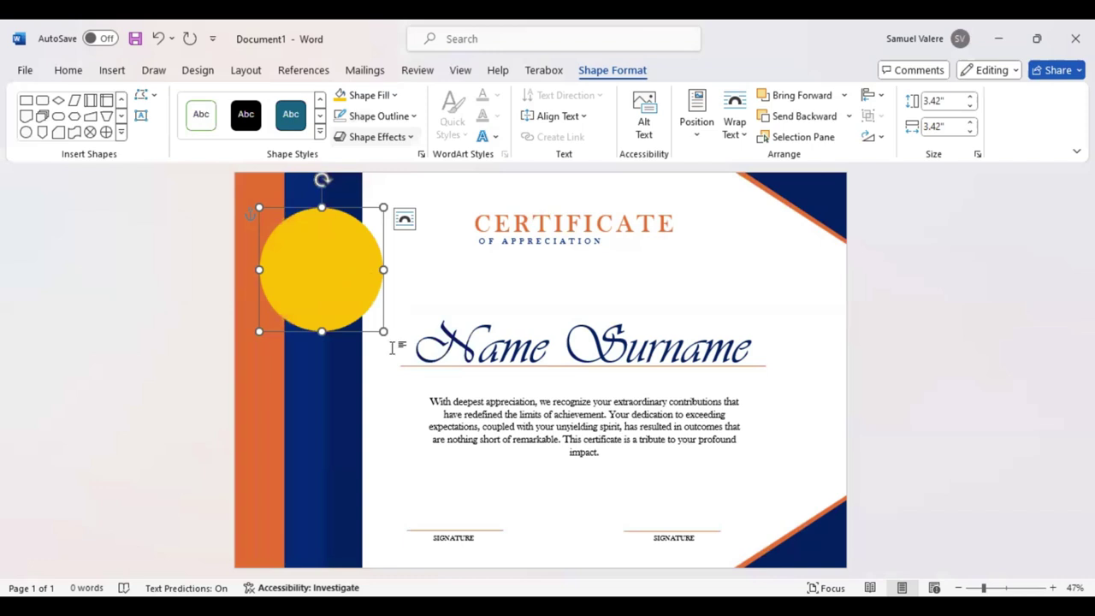
left_click_drag(367, 301, 374, 313)
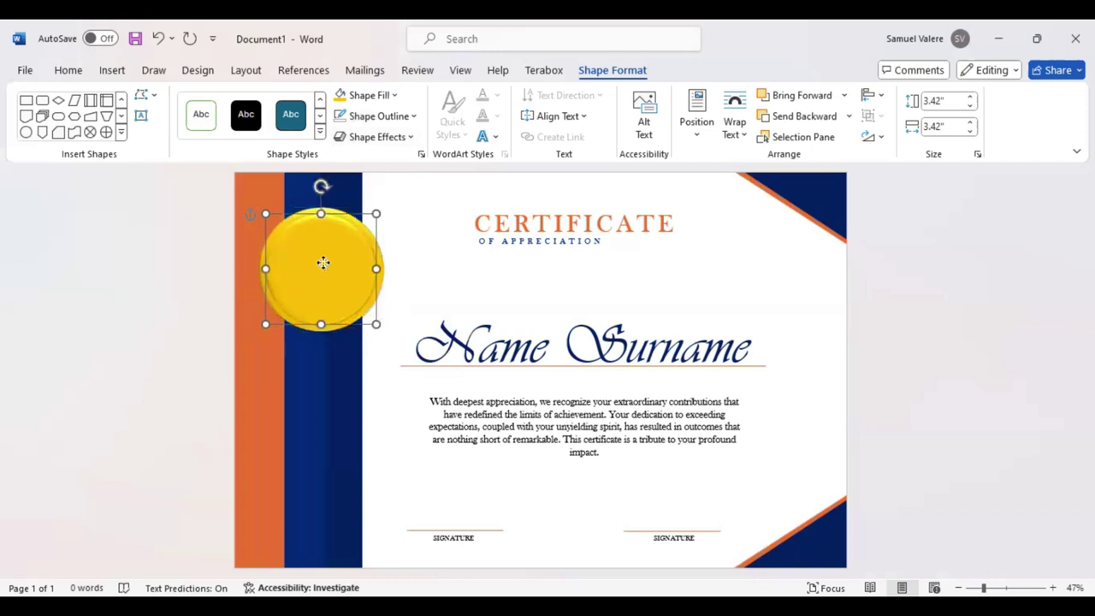
left_click_drag(320, 262, 323, 262)
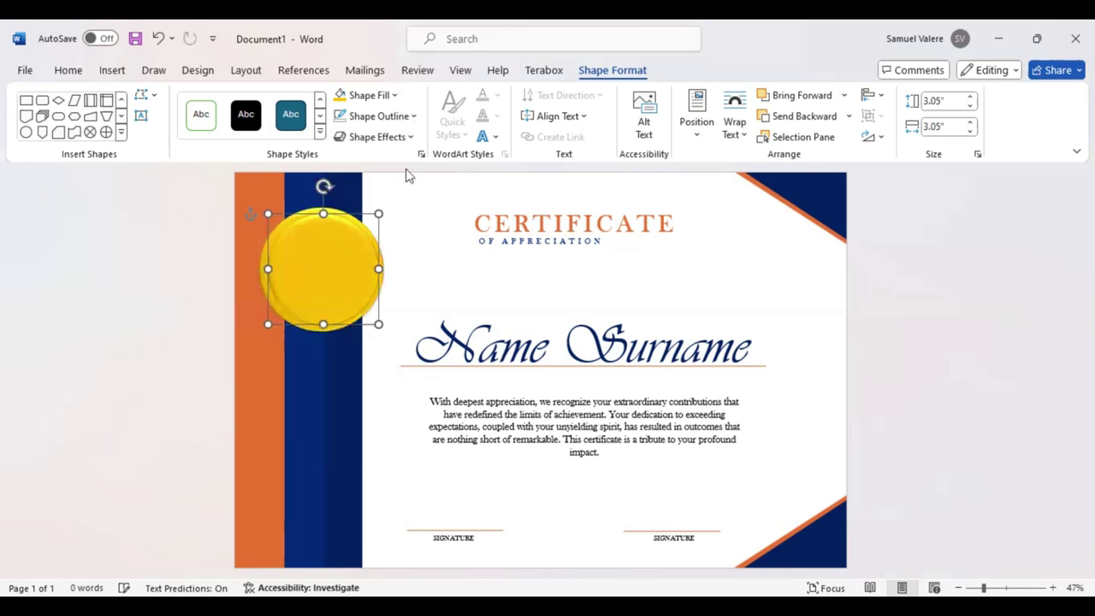
Step: Change the circle's fill to orange
left_click(395, 95)
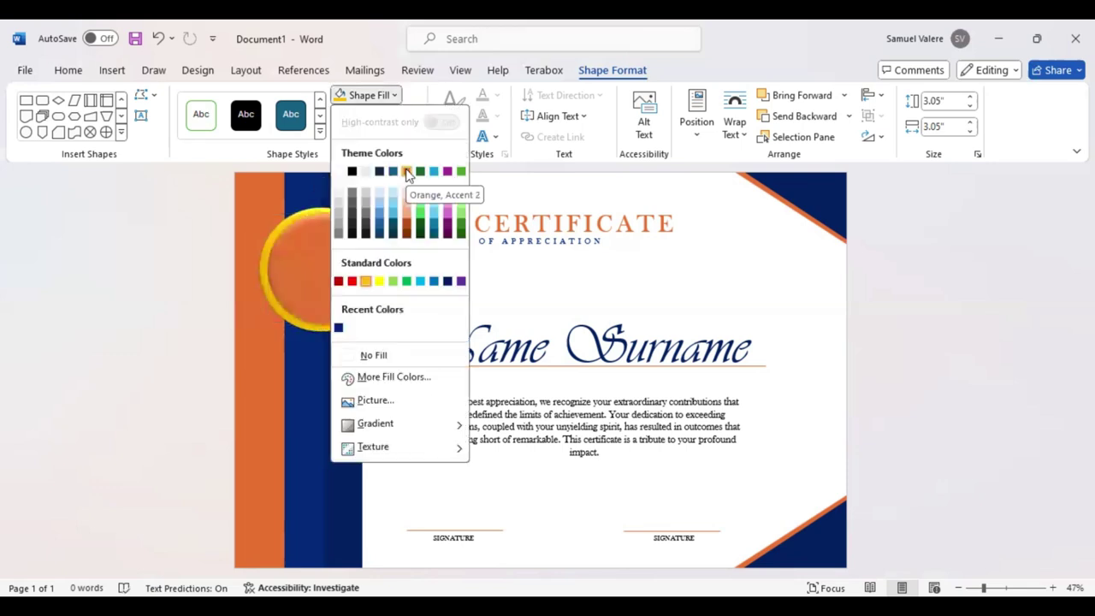
left_click(407, 174)
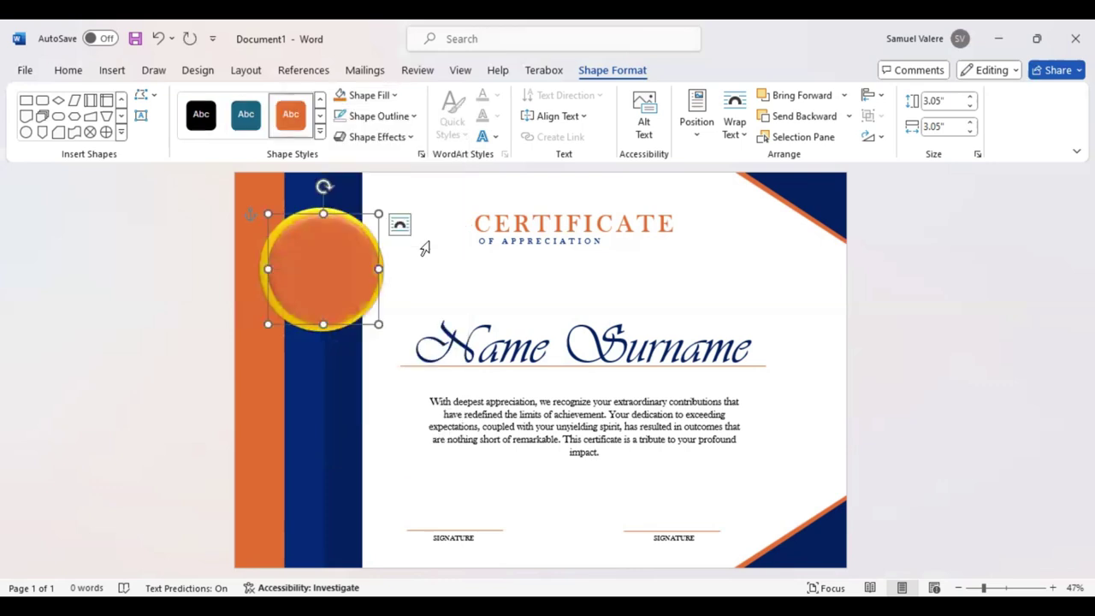
left_click_drag(351, 258, 350, 257)
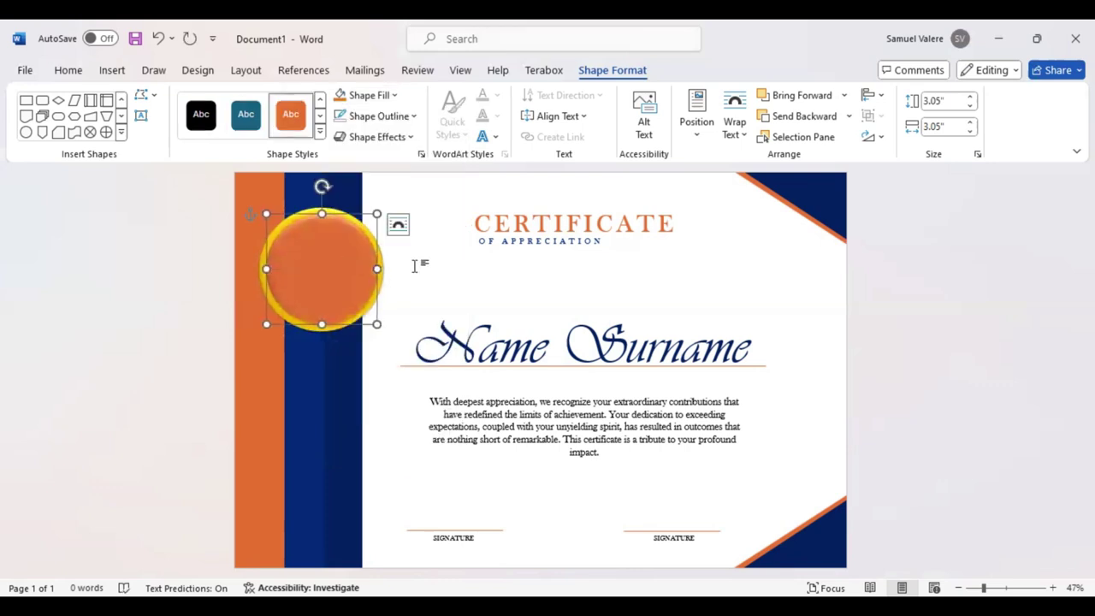
left_click(414, 266)
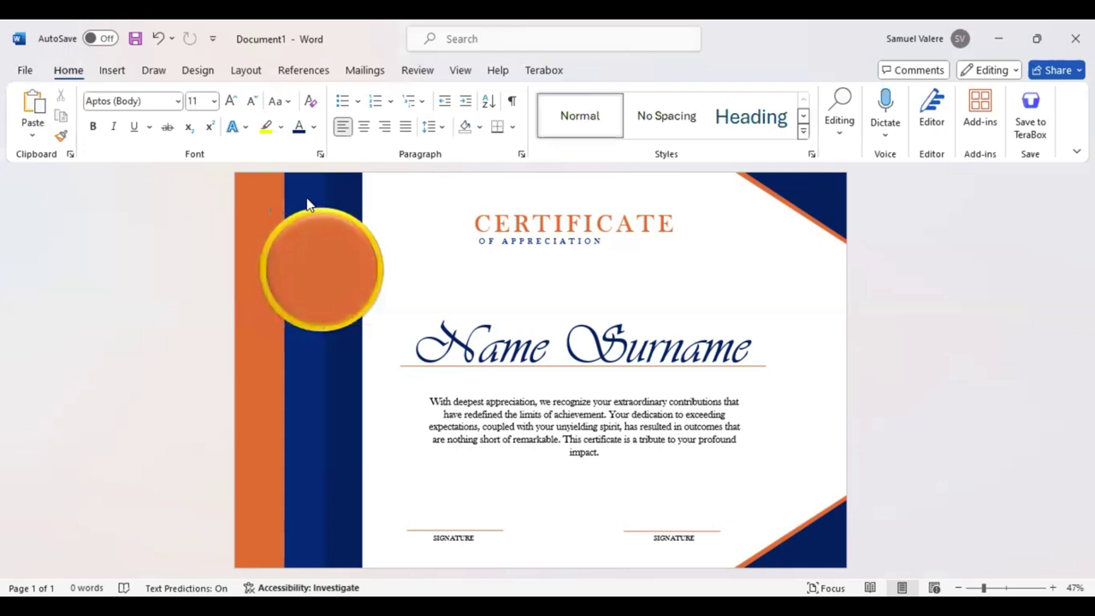
Step: Draw a text box over the orange circle reading 'Best', with no fill and centred text
left_click(111, 72)
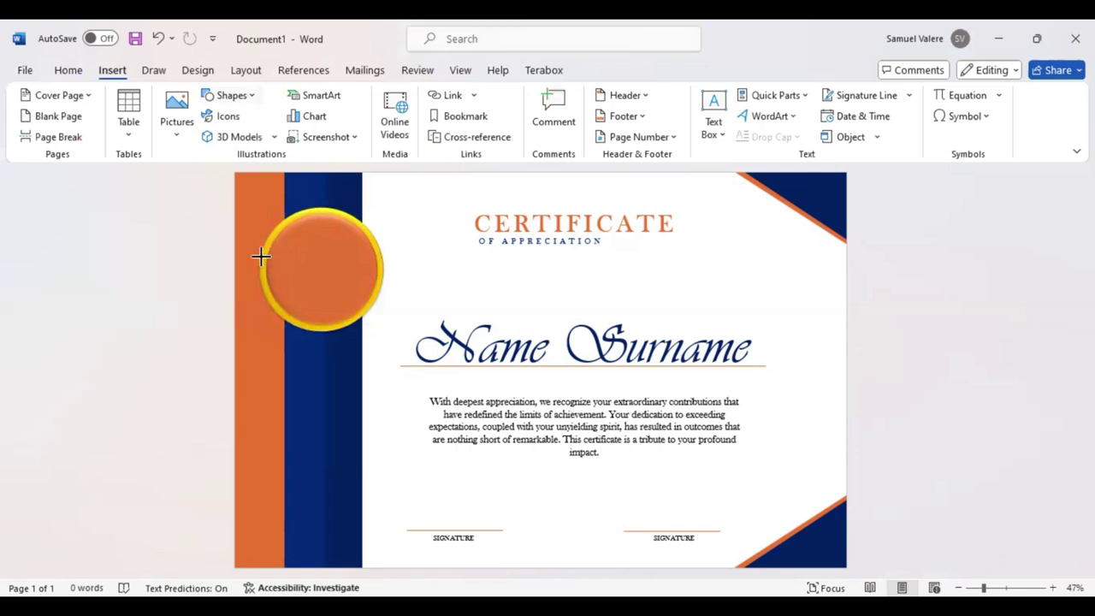
left_click_drag(272, 243, 378, 264)
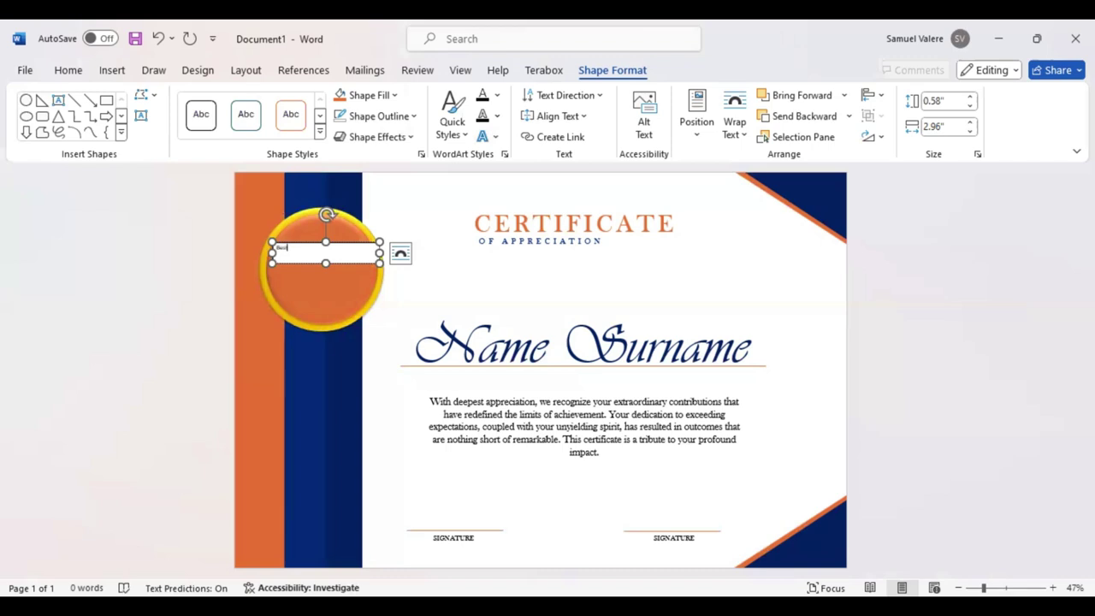
left_click_drag(287, 248, 272, 250)
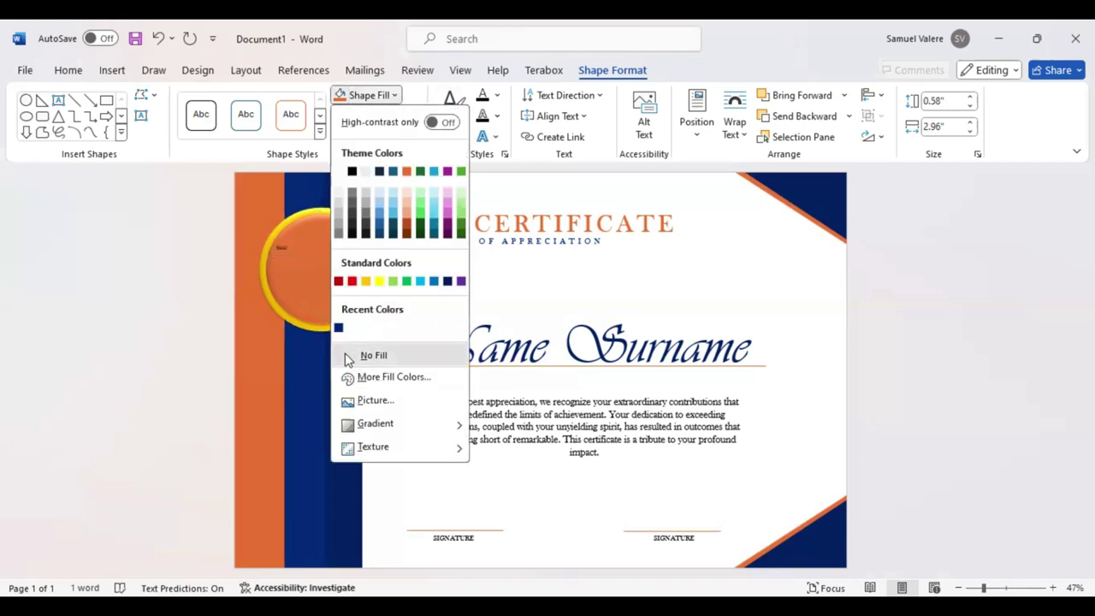
left_click(373, 355)
left_click(69, 71)
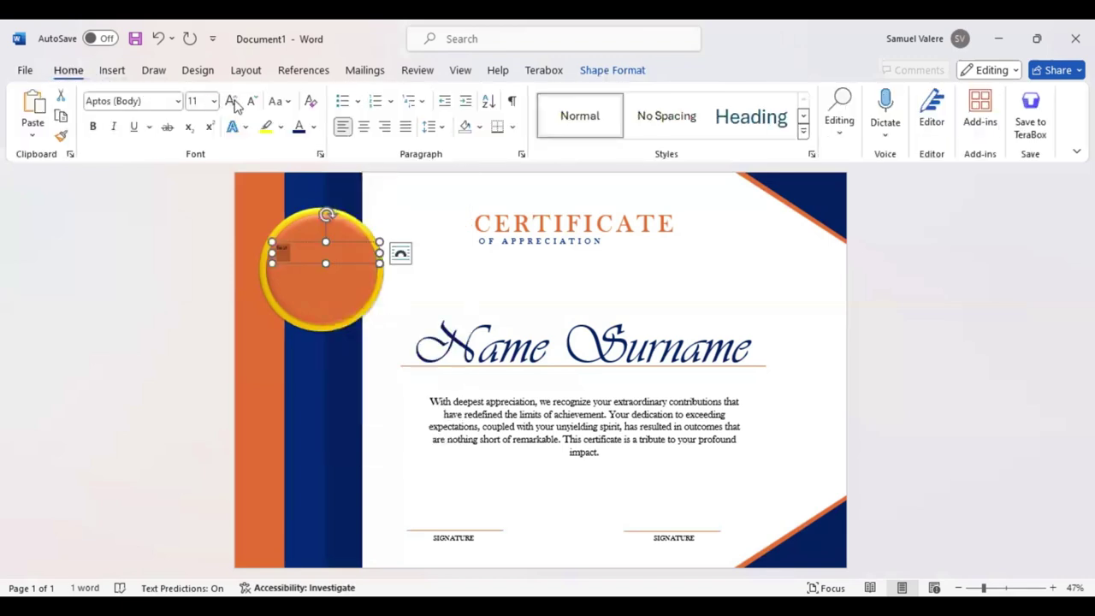
left_click(363, 126)
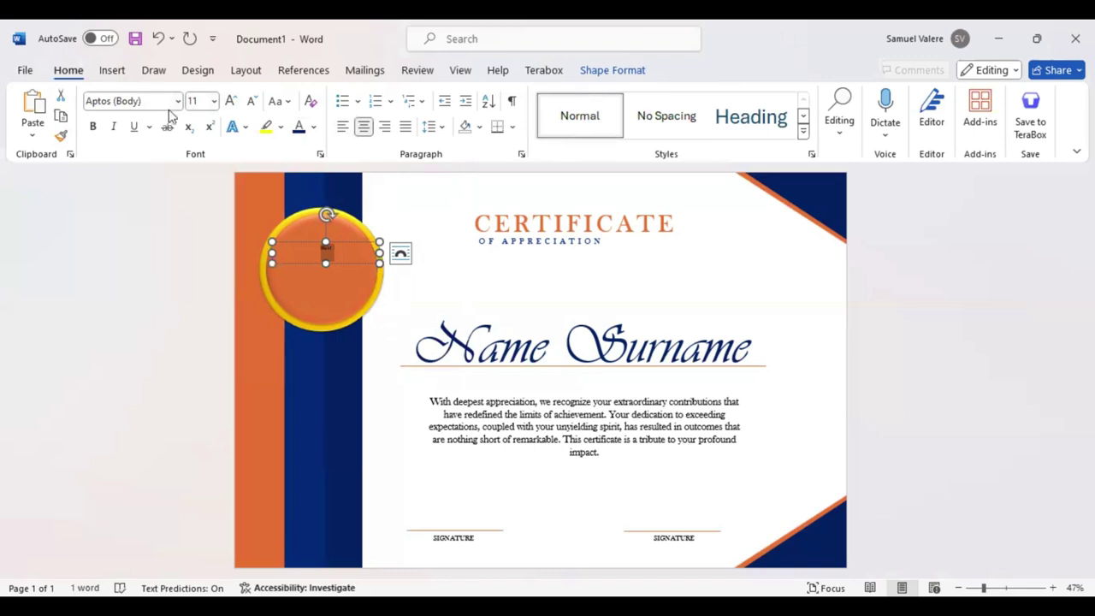
Step: Enlarge 'Best', set it in Baskerville Old Face, and change it to UPPERCASE
left_click(233, 102)
left_click(233, 102)
left_click(233, 102)
left_click(233, 102)
left_click(233, 102)
left_click(233, 101)
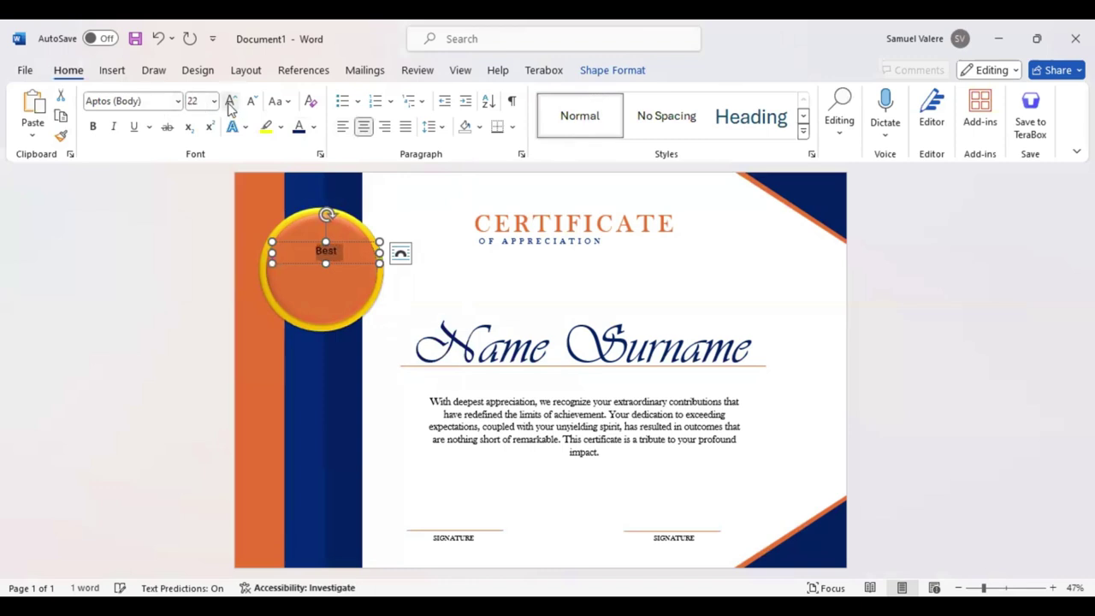
left_click(128, 101)
type("Baskerville Old Face")
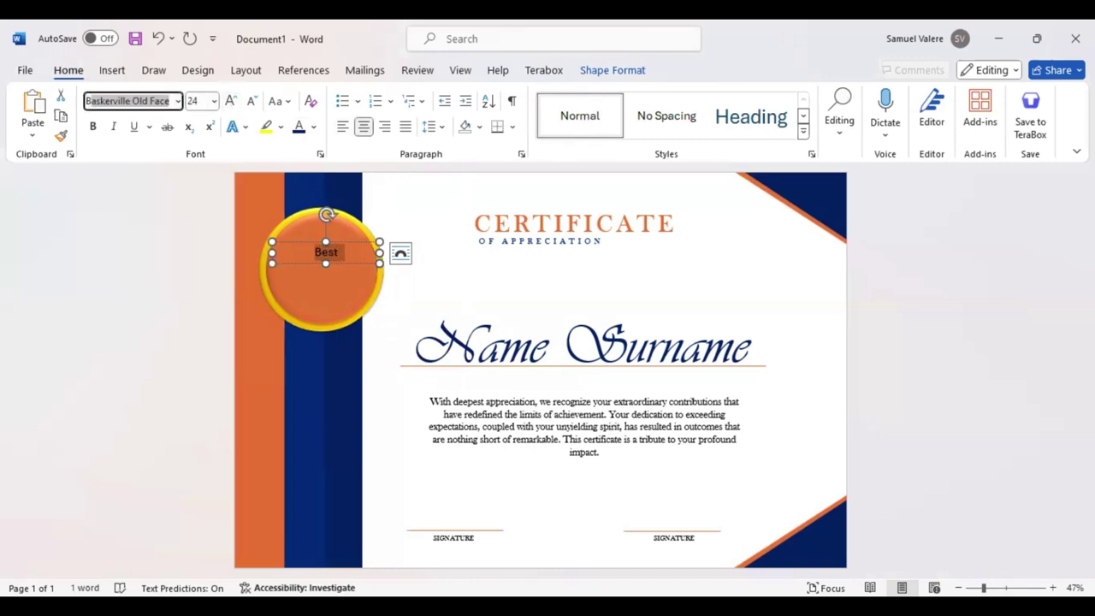
key("Return")
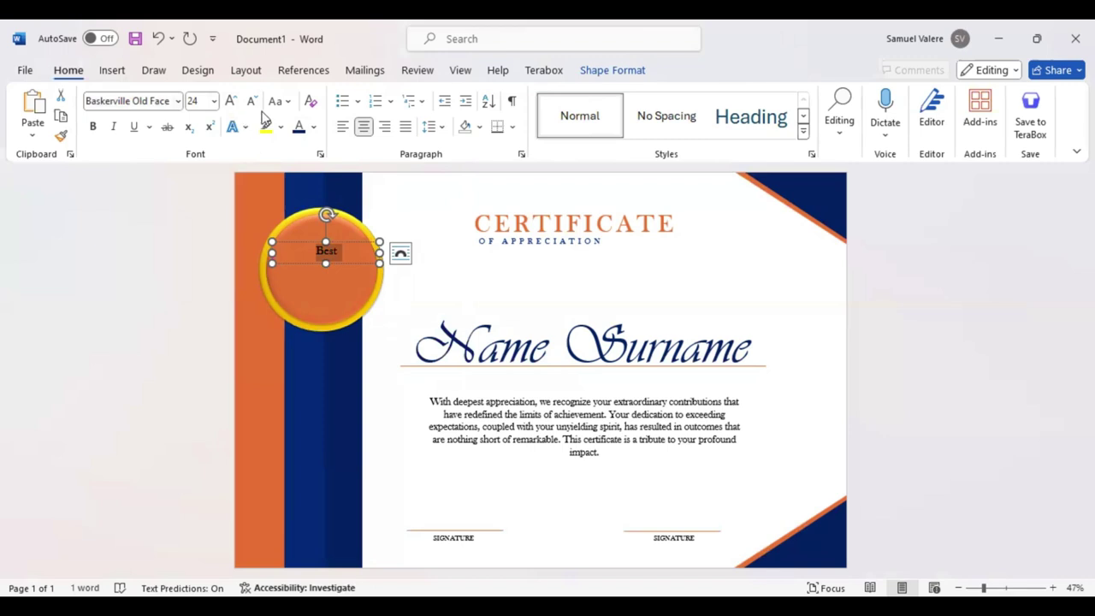
left_click(288, 103)
left_click(318, 167)
Step: Adjust BEST to 36 pt, colour it dark blue, and narrow its text box to fit
left_click(232, 102)
left_click(232, 101)
left_click(232, 102)
left_click(232, 101)
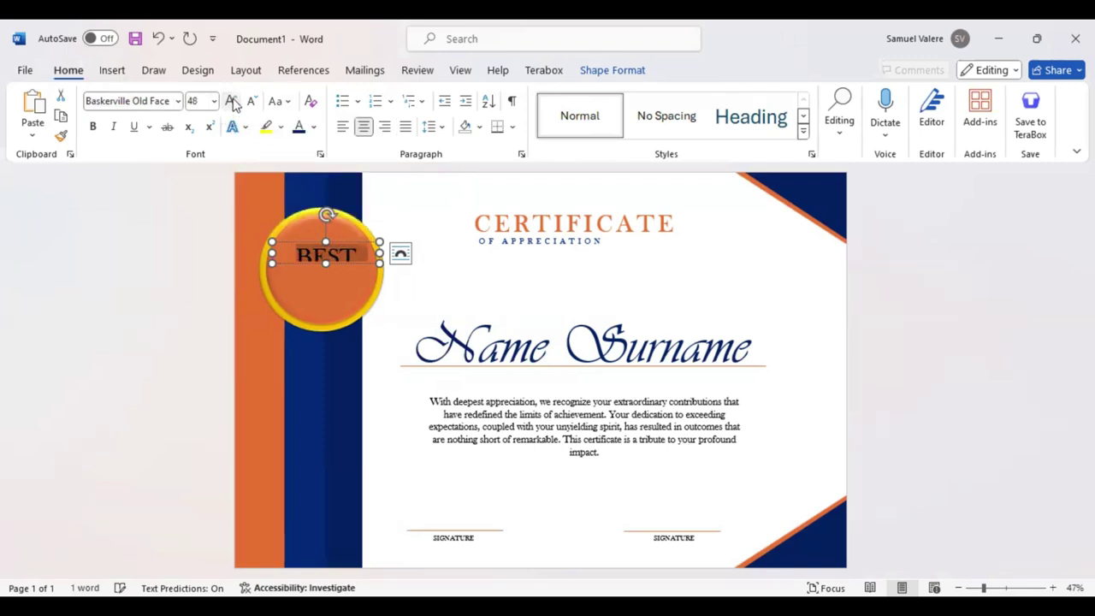
left_click(254, 102)
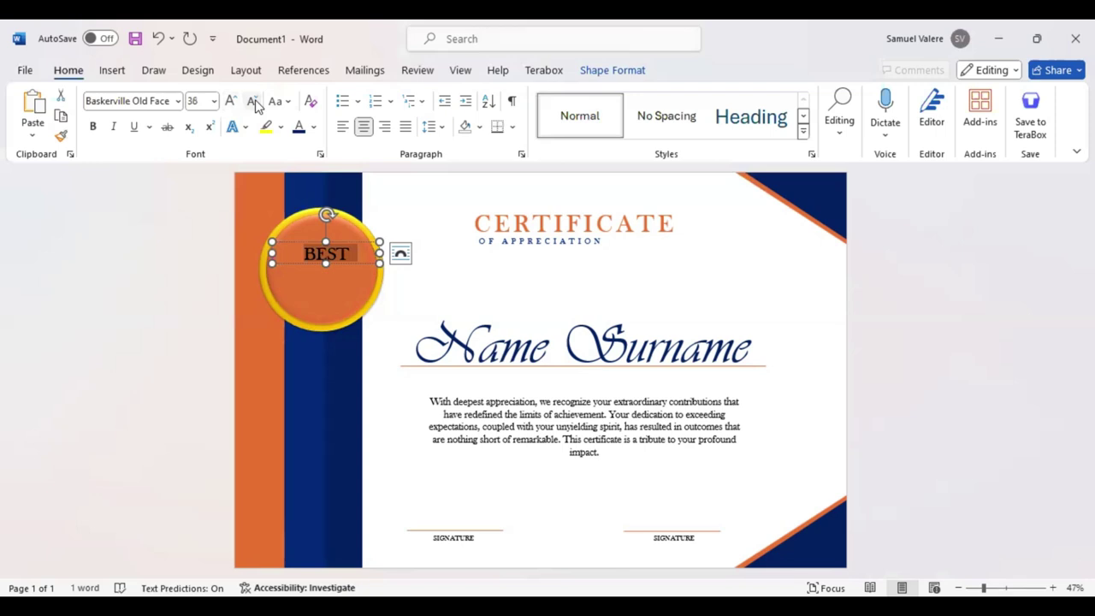
left_click(314, 127)
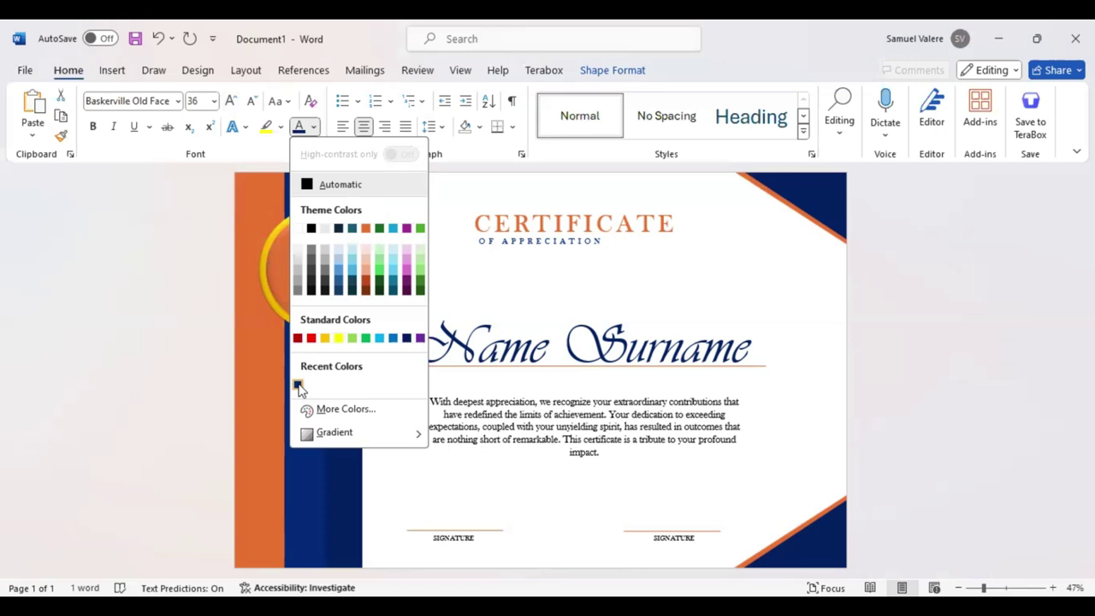
left_click(351, 267)
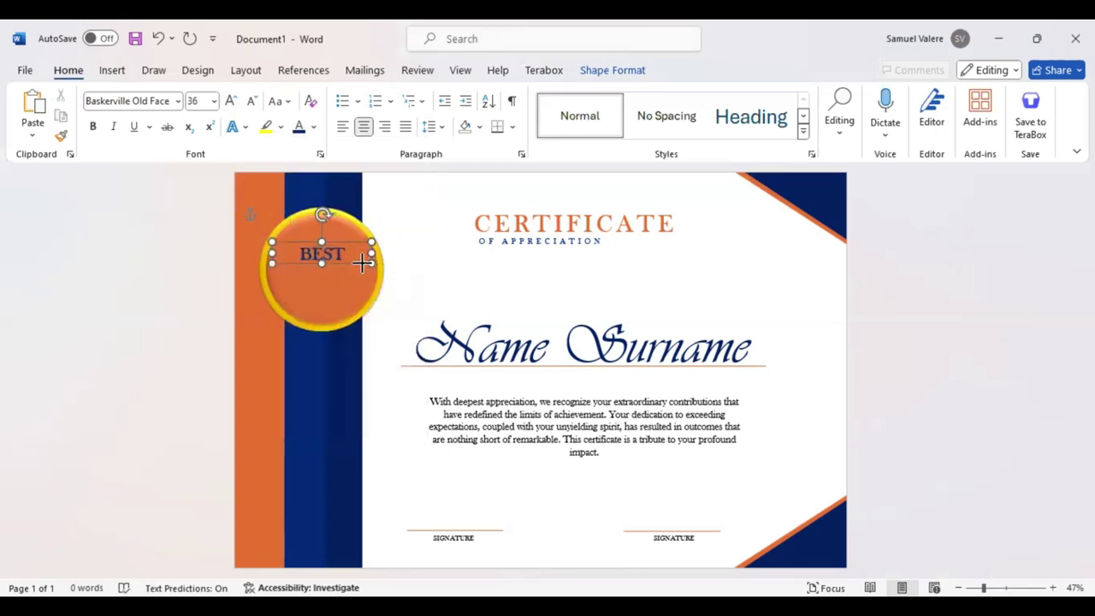
left_click_drag(372, 264, 333, 260)
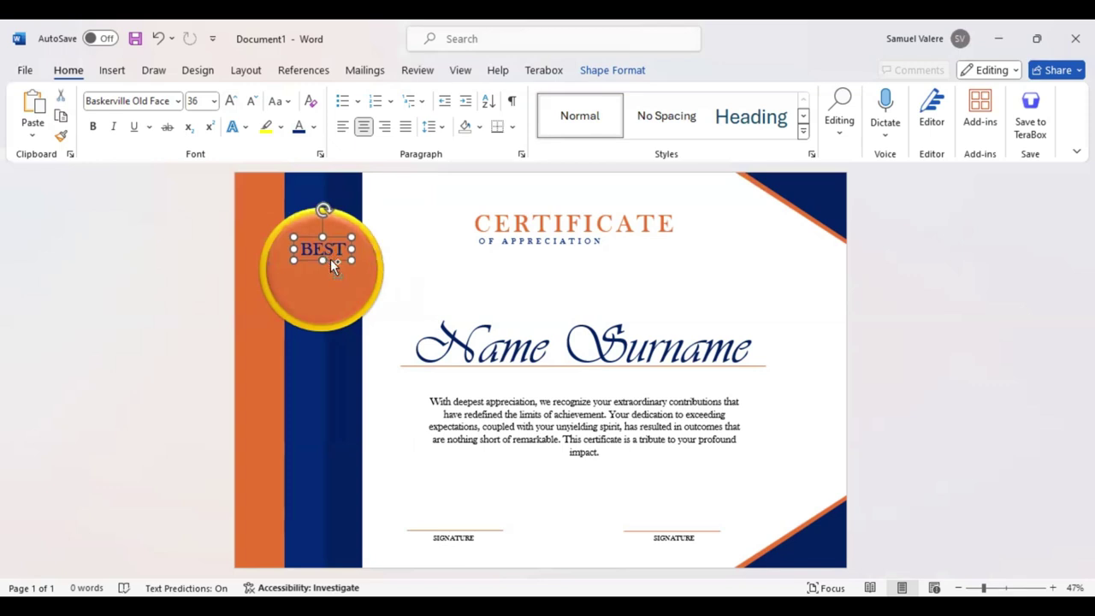
Step: Copy the BEST box just below and change its text to AWARD, widening it to fit
left_click_drag(330, 258, 328, 278)
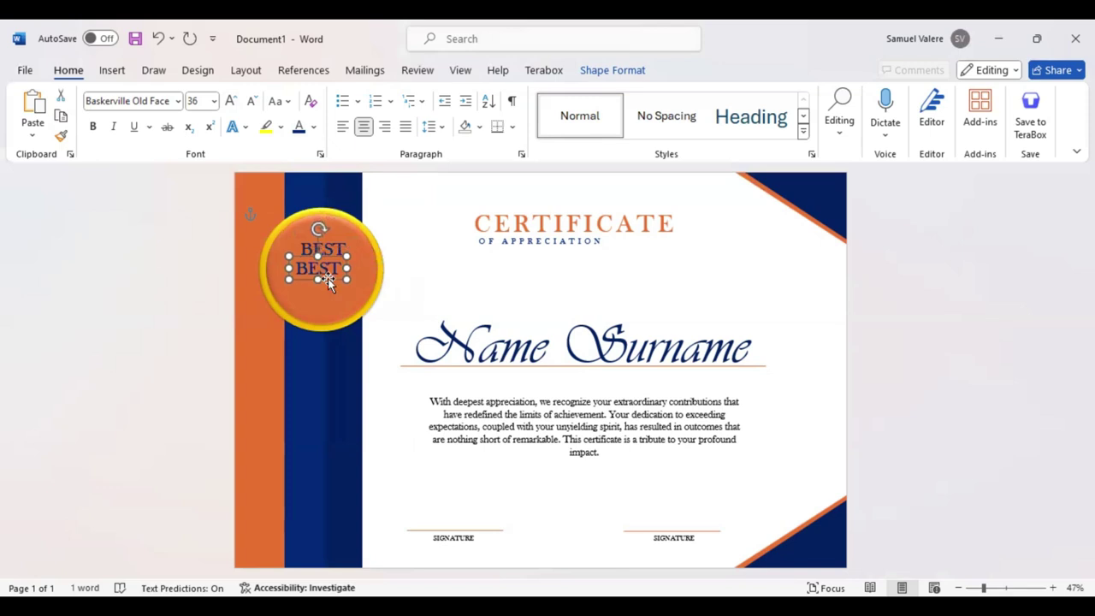
right_click(329, 272)
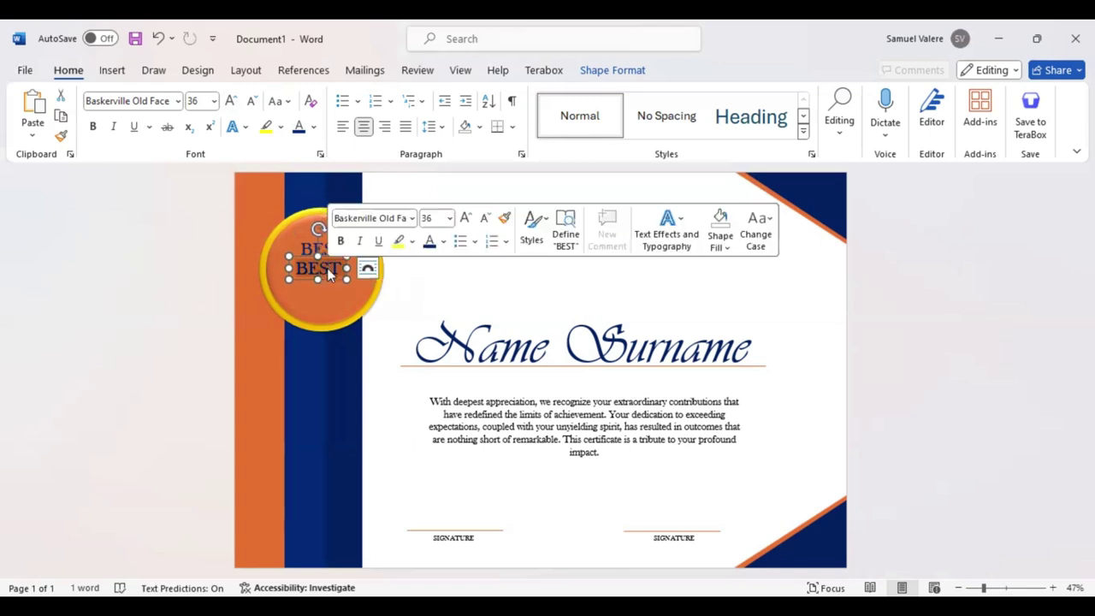
type("AWAR")
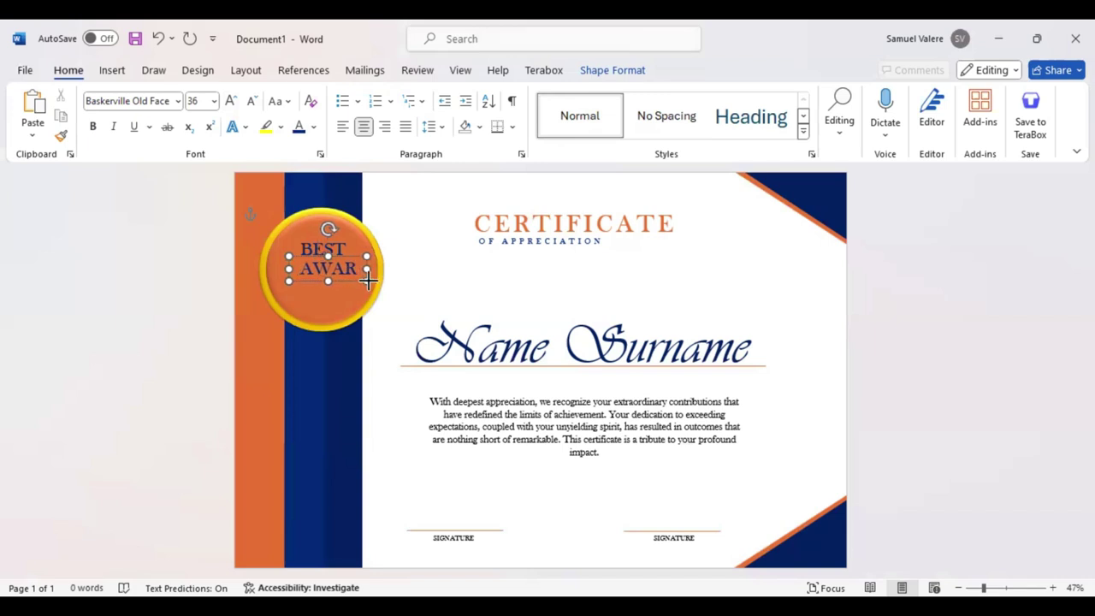
mouse_move(345, 281)
left_mouse_down()
mouse_move(369, 282)
mouse_move(333, 282)
mouse_move(330, 269)
left_mouse_up()
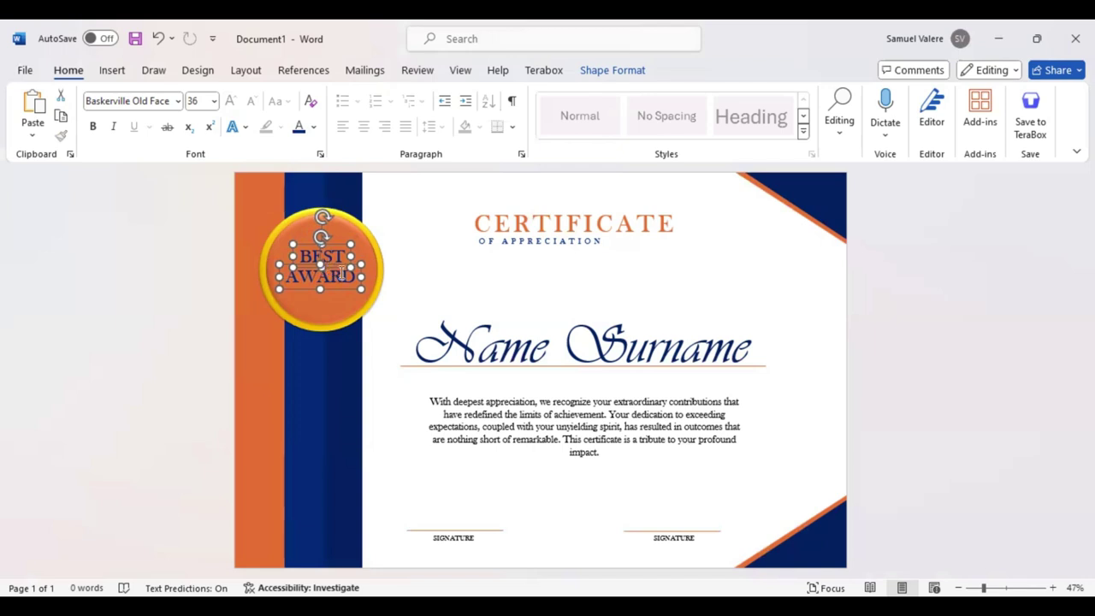
left_click(447, 310)
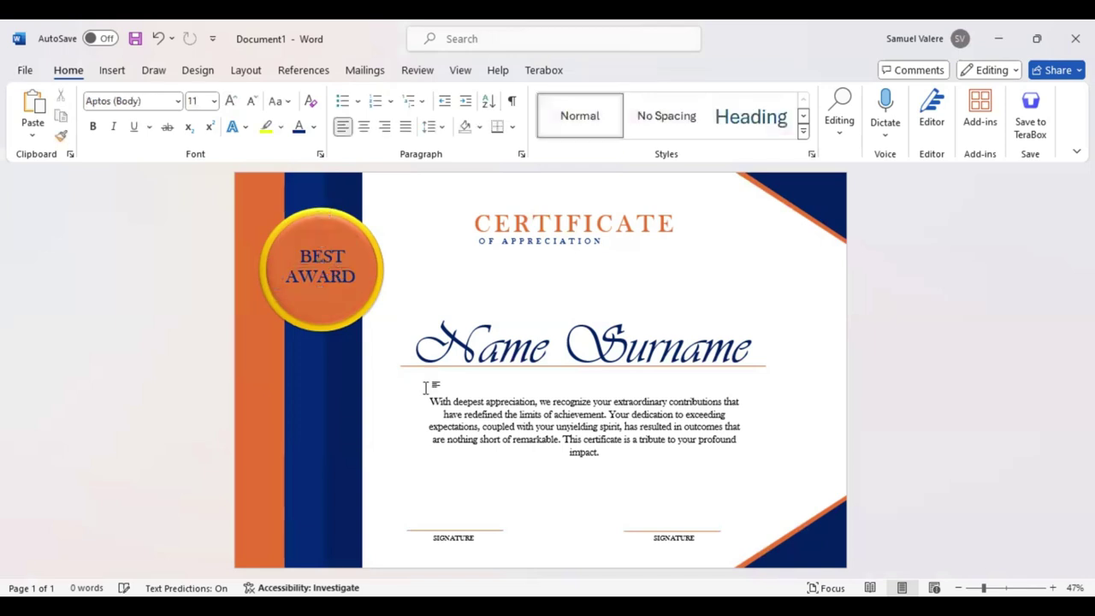
Step: Shrink the whole BEST AWARD badge slightly and nudge it down and right over the stripes
left_click(112, 70)
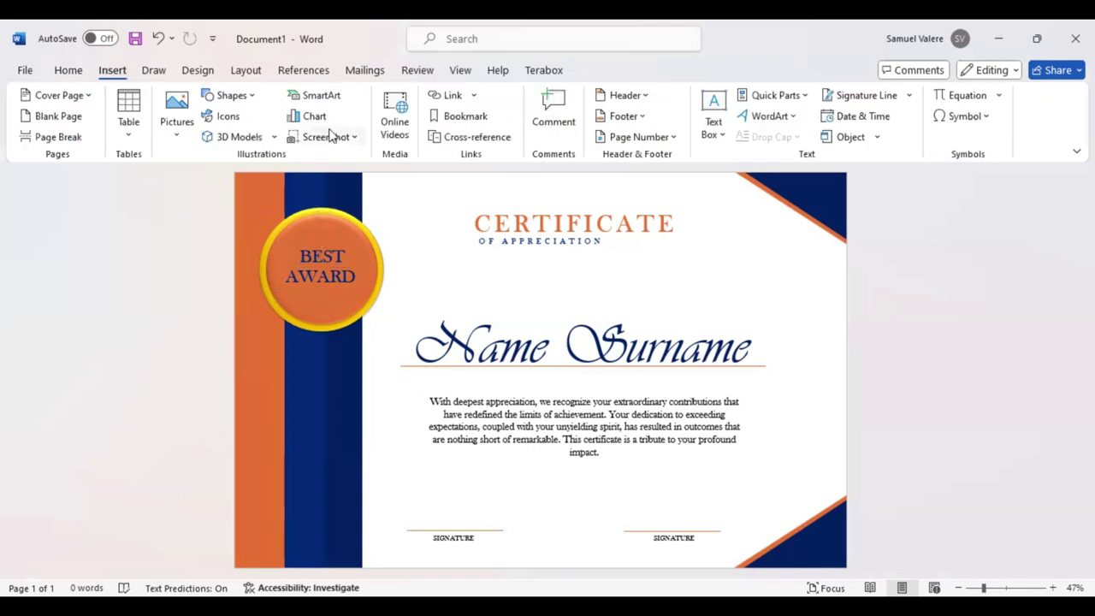
left_click(349, 304)
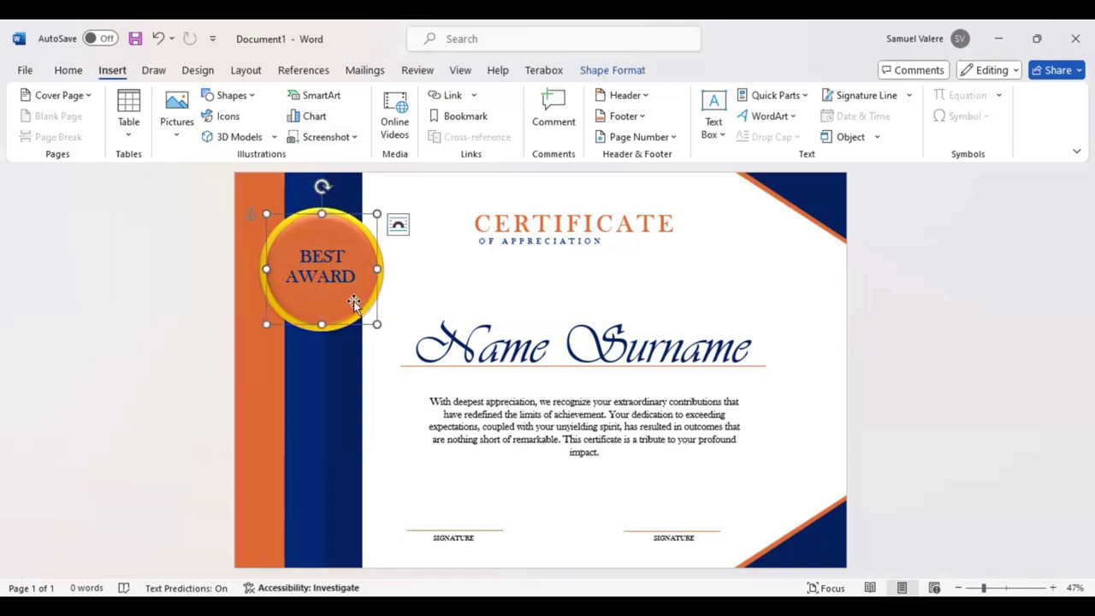
mouse_move(377, 324)
left_mouse_down()
mouse_move(363, 305)
mouse_move(341, 304)
left_mouse_up()
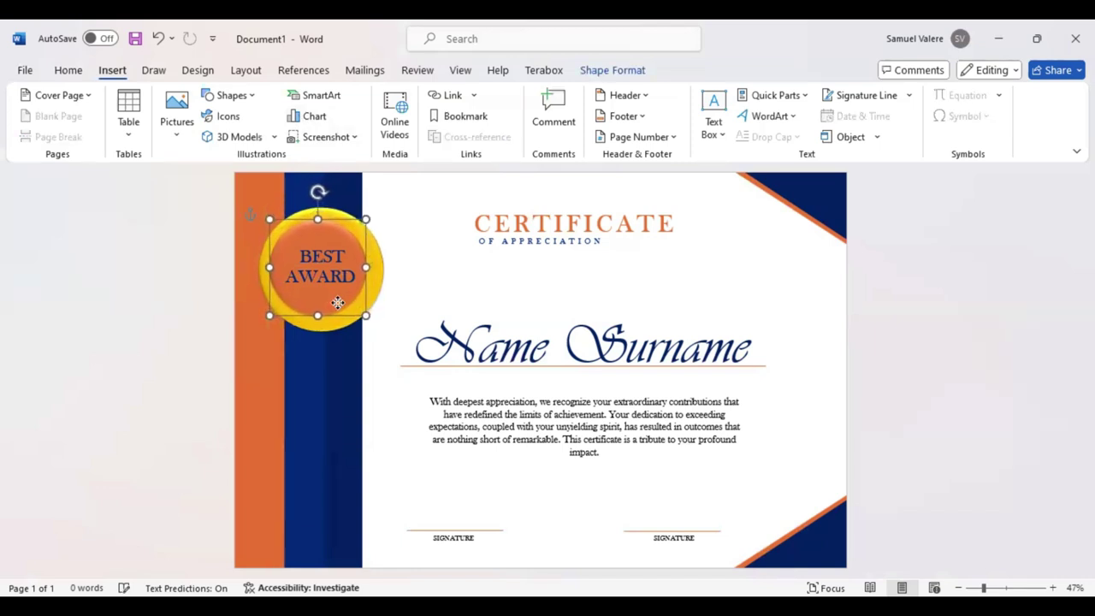
key("ctrl+z")
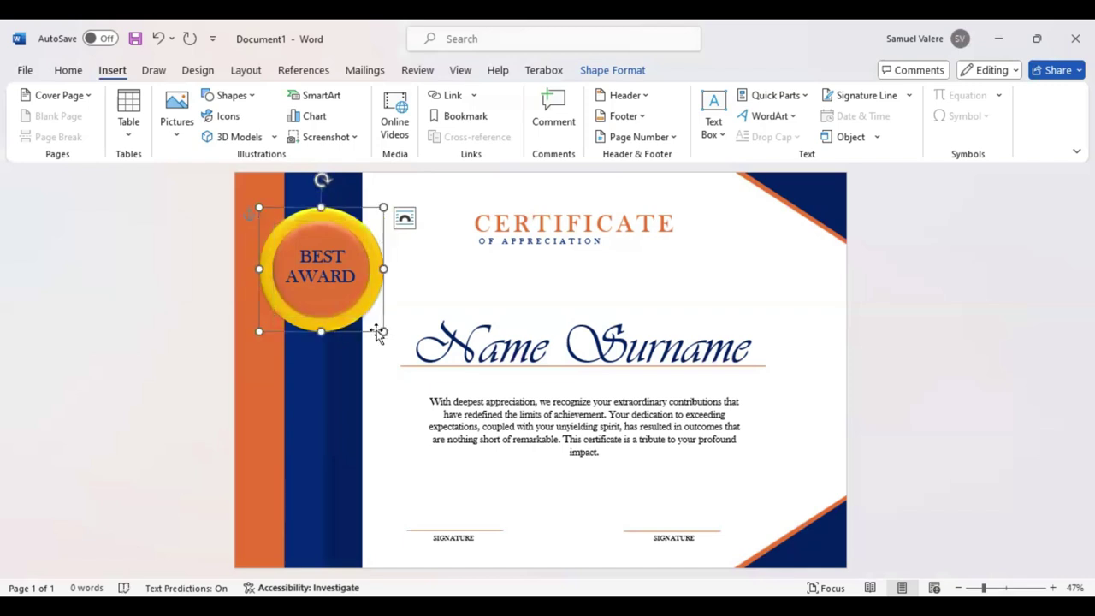
left_click_drag(383, 331, 363, 316)
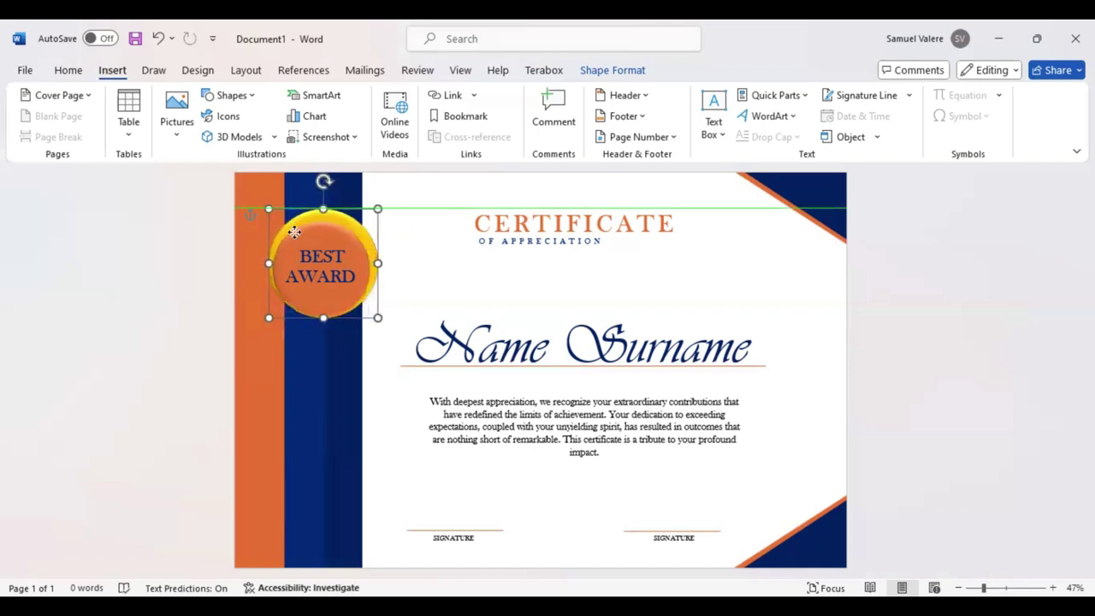
left_click_drag(287, 233, 290, 238)
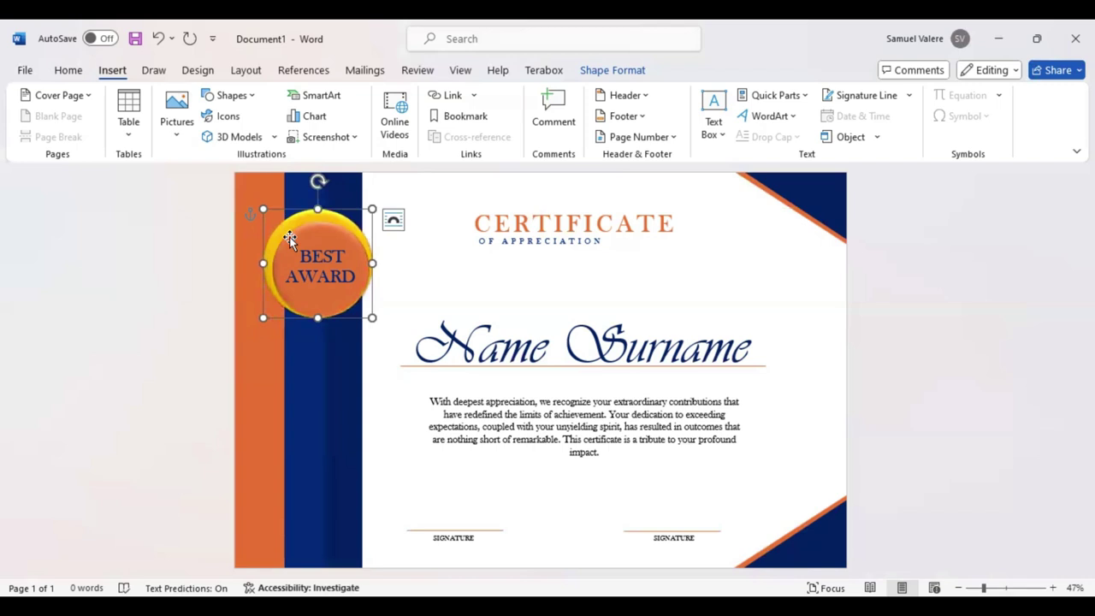
key("Down")
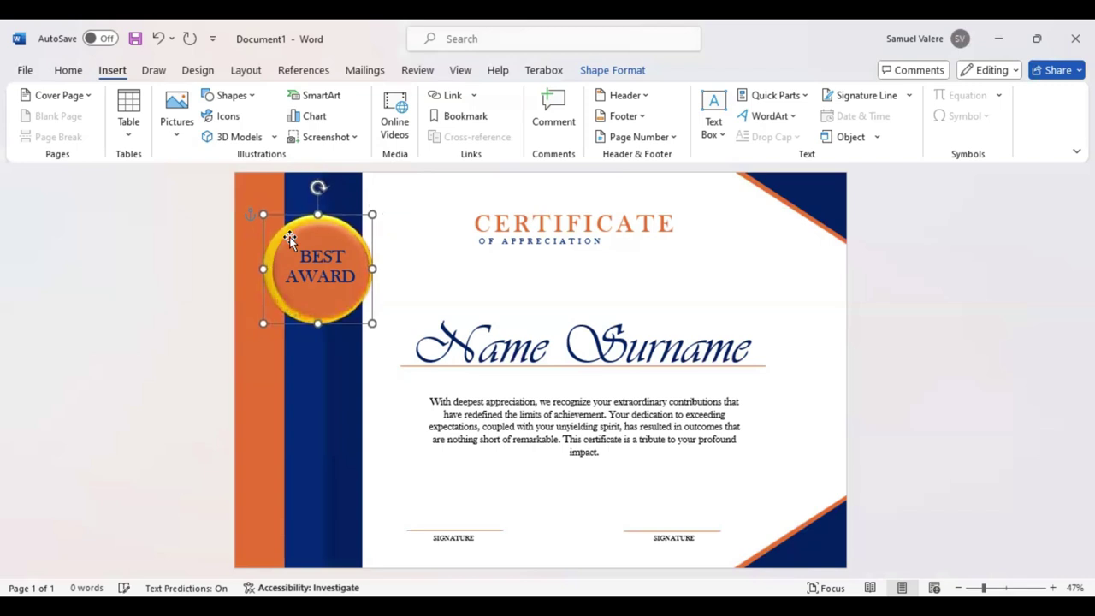
key("Right")
key("Right")
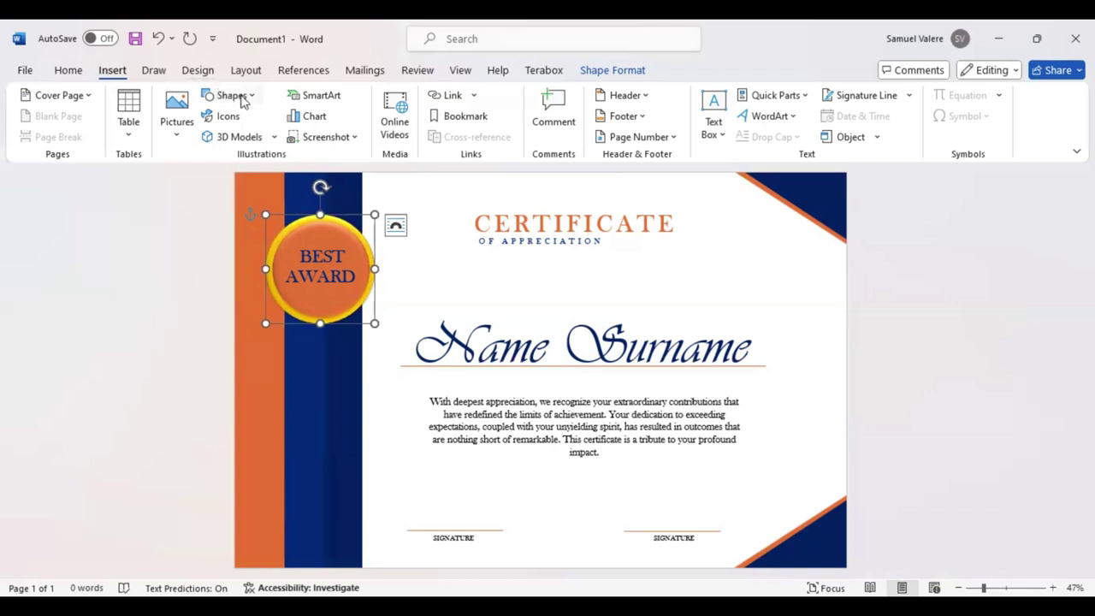
Step: Draw a notched block arrow, rotate it to hang below the badge, and fill it dark navy
left_click(245, 97)
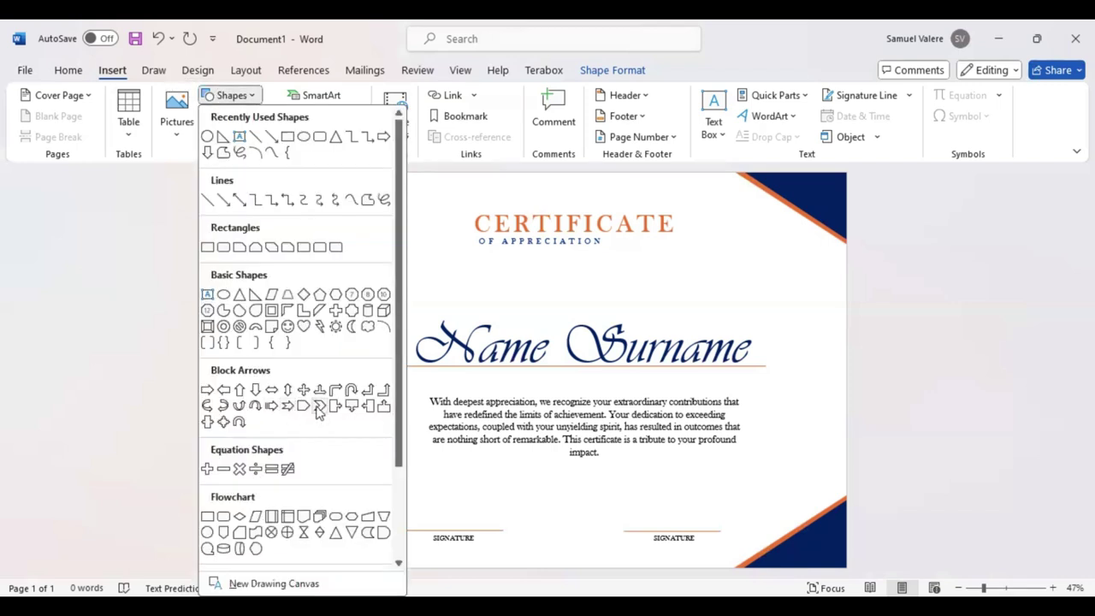
left_click(350, 295)
left_click_drag(401, 341, 449, 333)
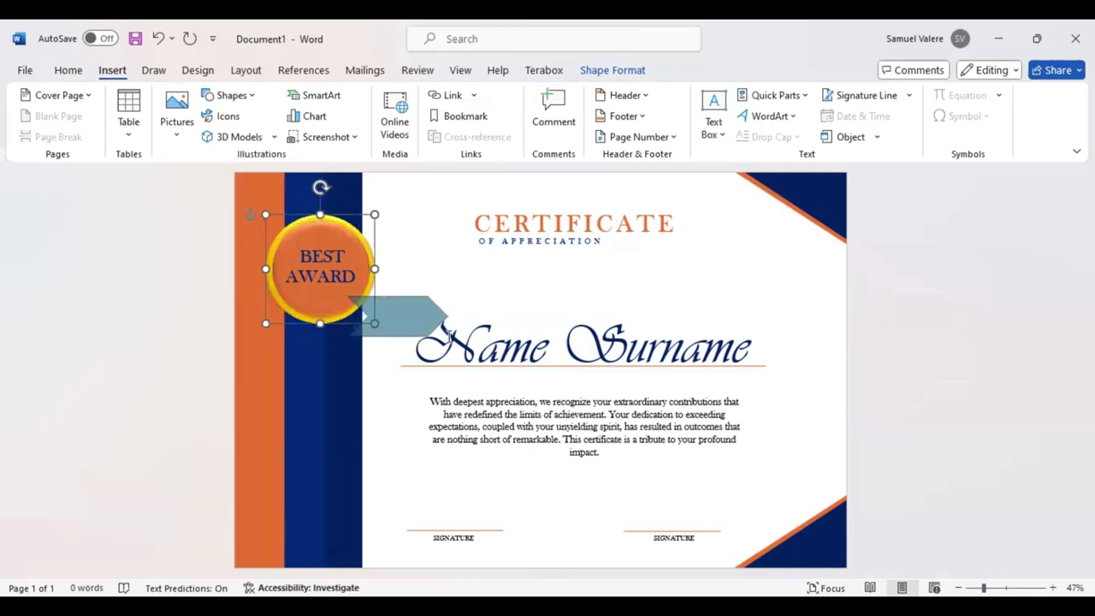
mouse_move(398, 269)
left_mouse_down()
mouse_move(353, 335)
mouse_move(336, 310)
left_mouse_up()
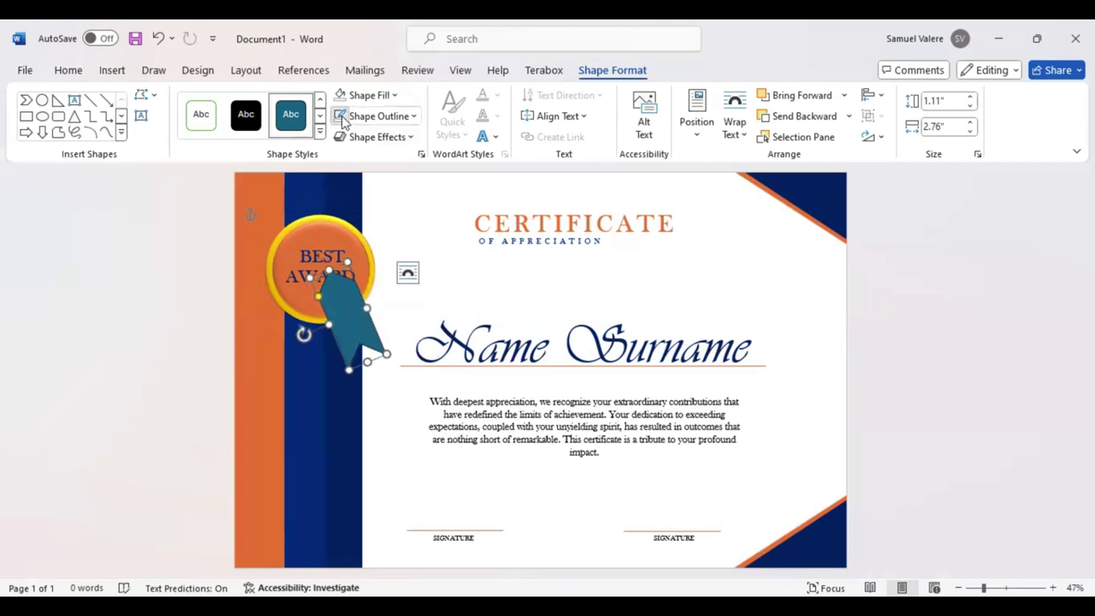
left_click(396, 98)
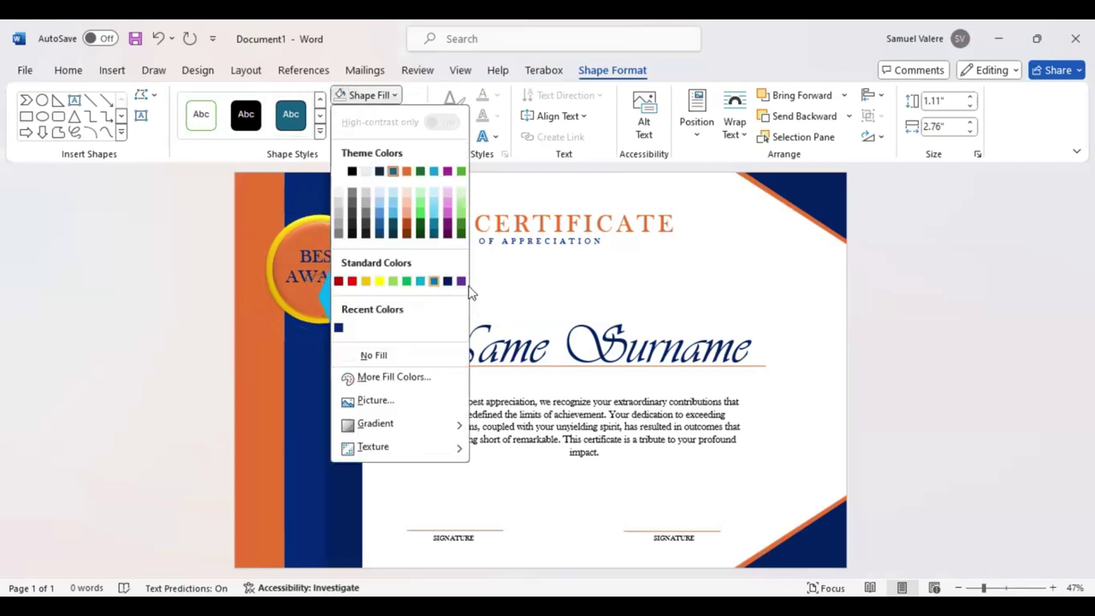
left_click(449, 281)
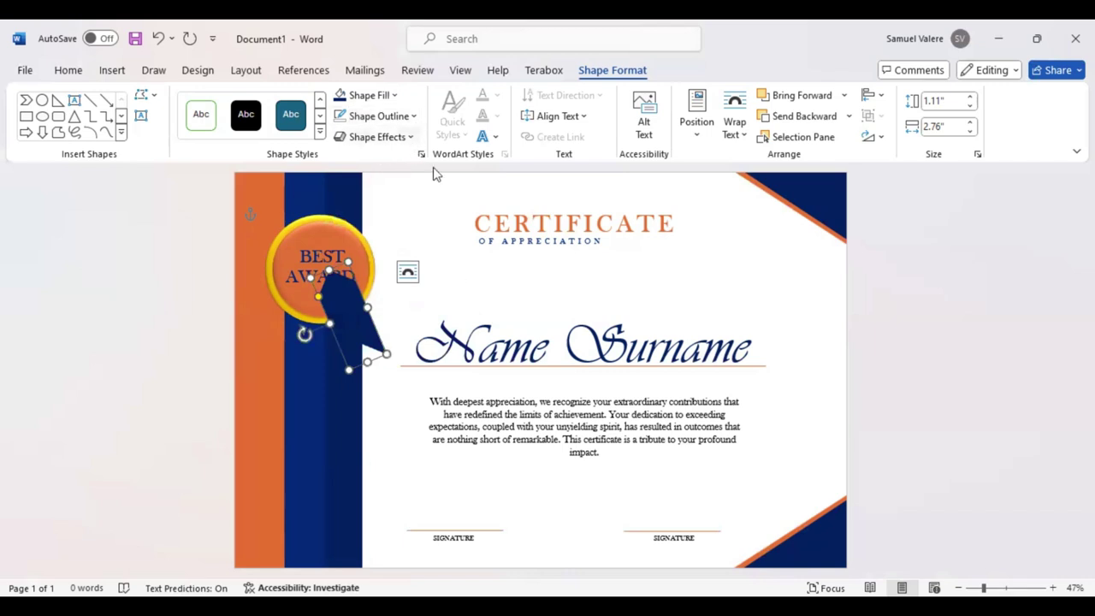
Step: Give the ribbon the Preset 3 bevel effect, send it behind the badge, and shift it down
left_click(376, 137)
mouse_move(385, 166)
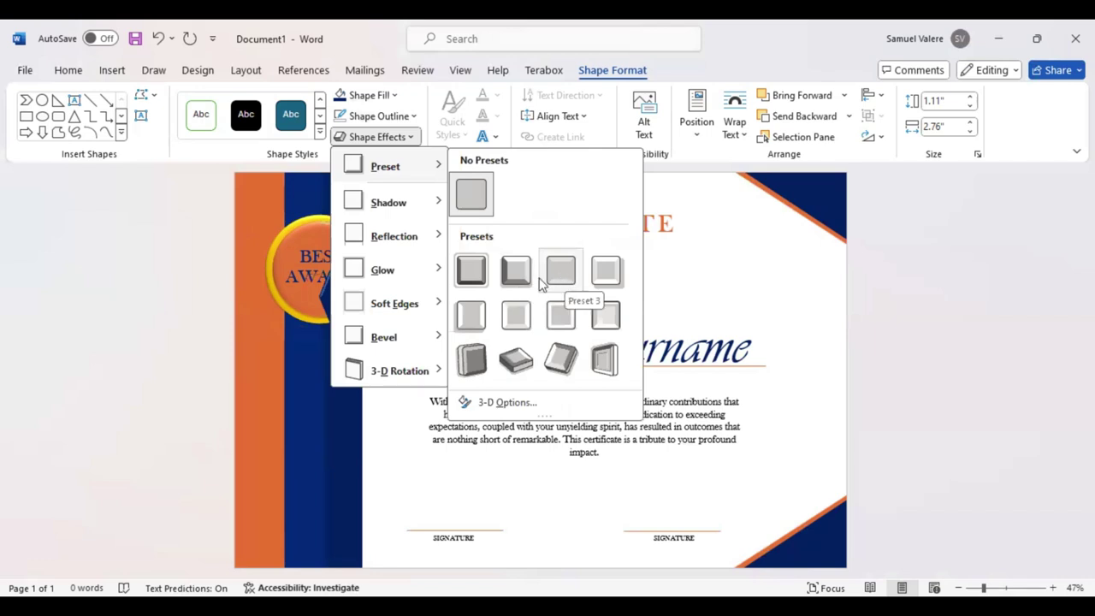
left_click(540, 285)
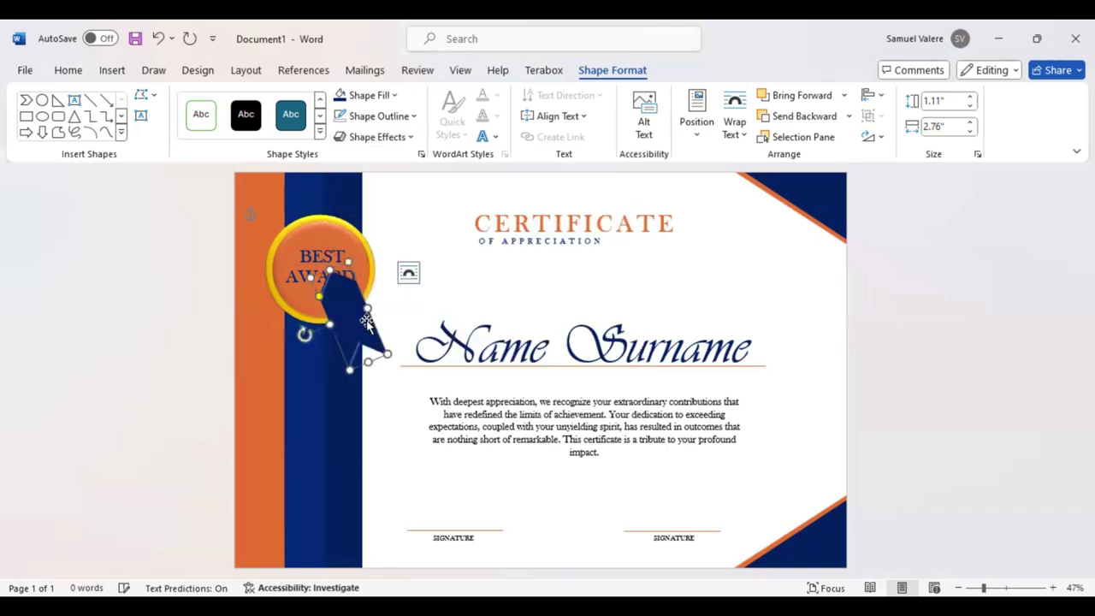
left_click(792, 117)
left_click(792, 117)
left_click(791, 117)
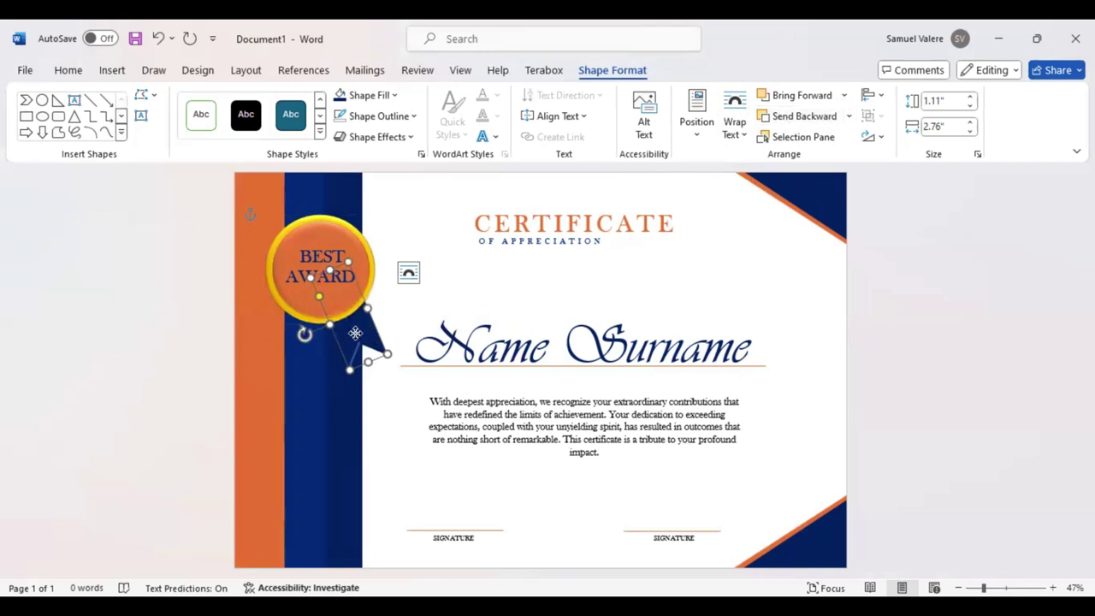
left_click_drag(355, 334, 362, 345)
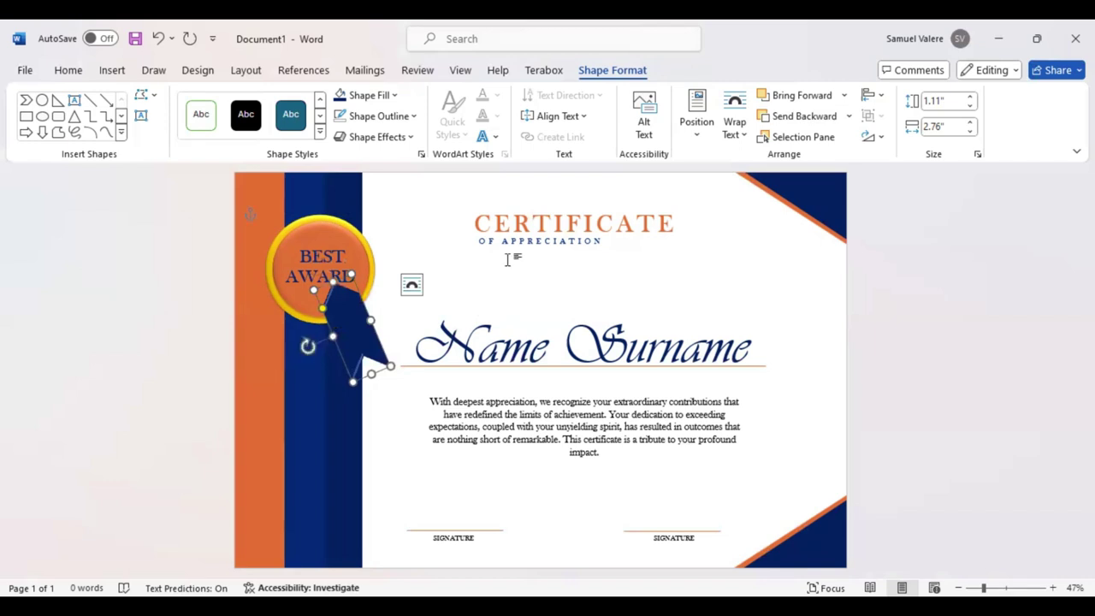
Step: Flip the ribbon horizontally, move it left under the badge, and send it behind the badge
left_click(872, 140)
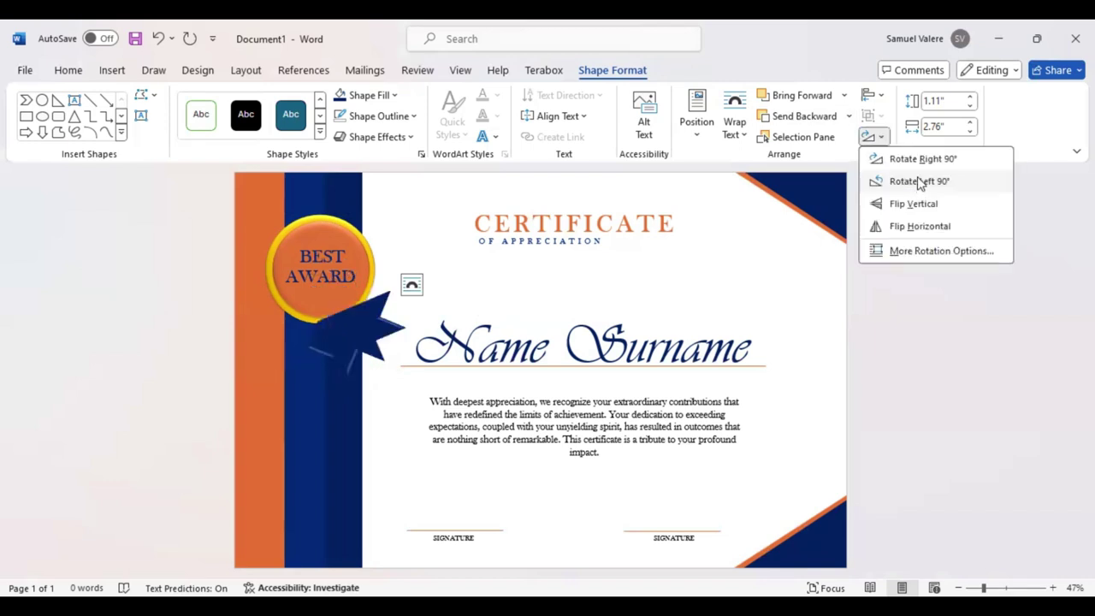
left_click(907, 224)
left_click_drag(389, 342, 299, 320)
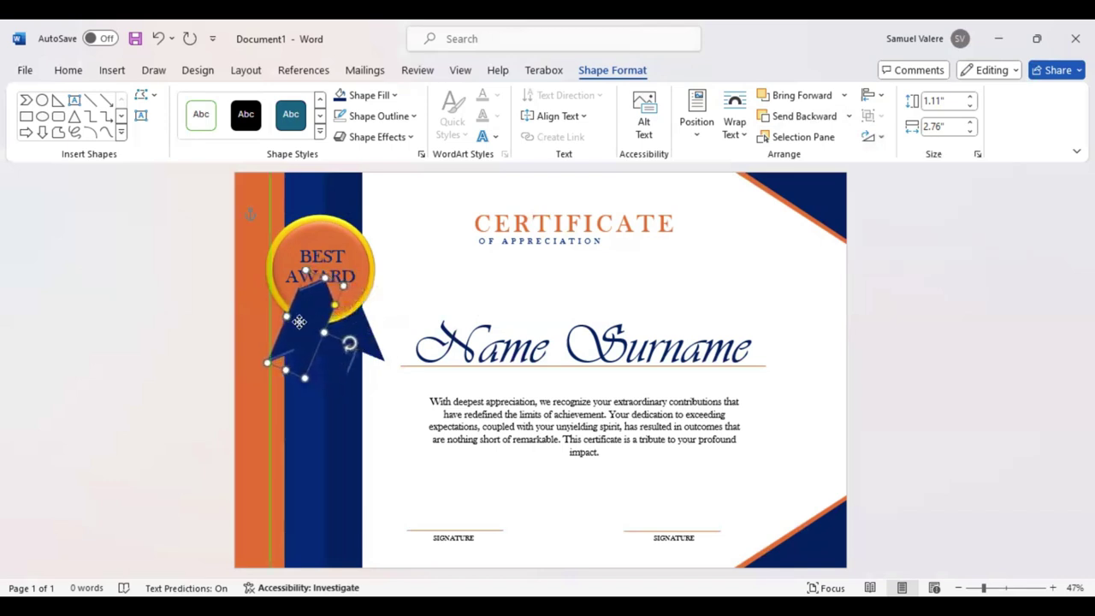
left_click(796, 117)
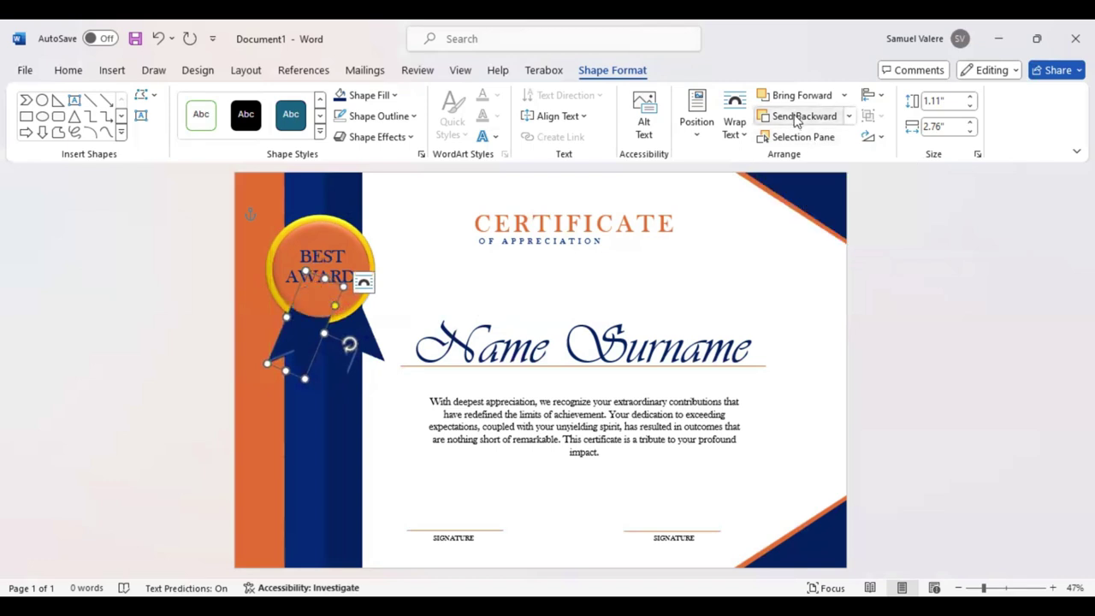
left_click(795, 120)
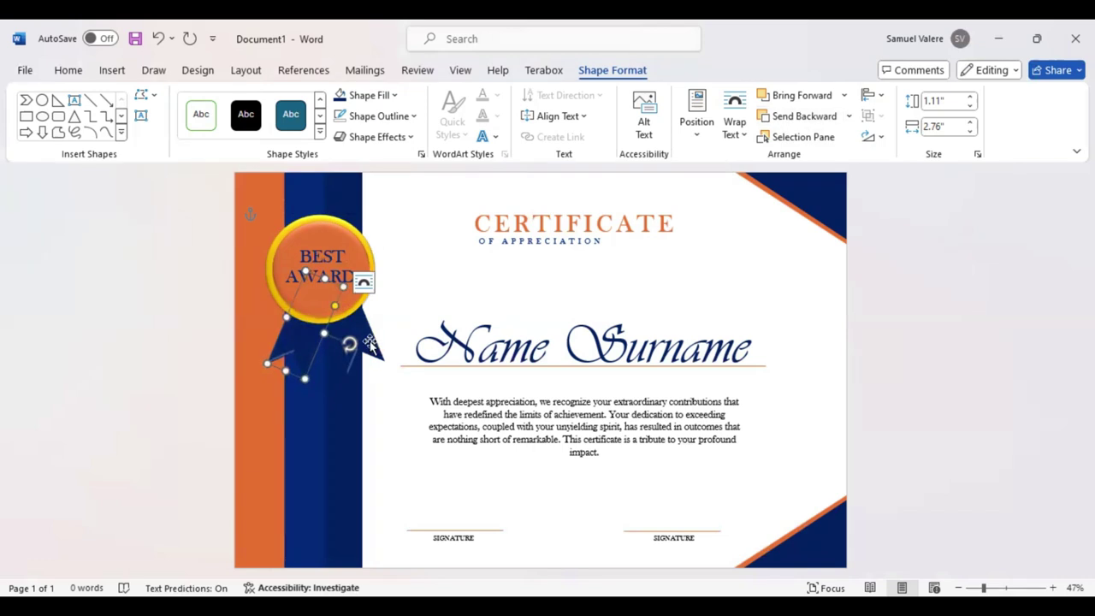
key("ctrl+z")
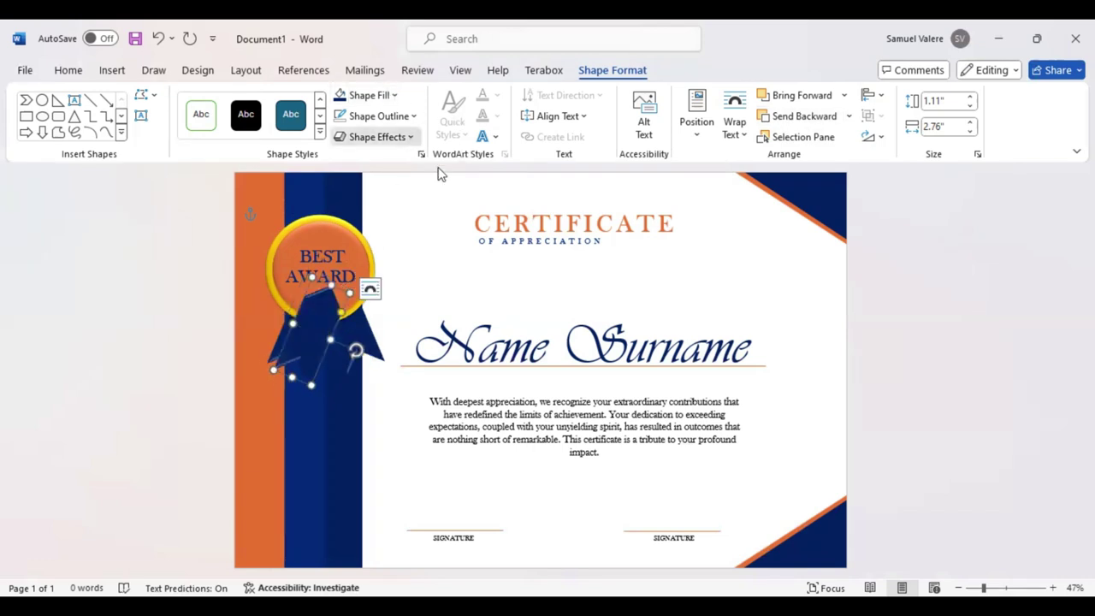
Step: Outline the left ribbon in orange at 4½ pt, send it backward, and nudge it left
left_click(416, 118)
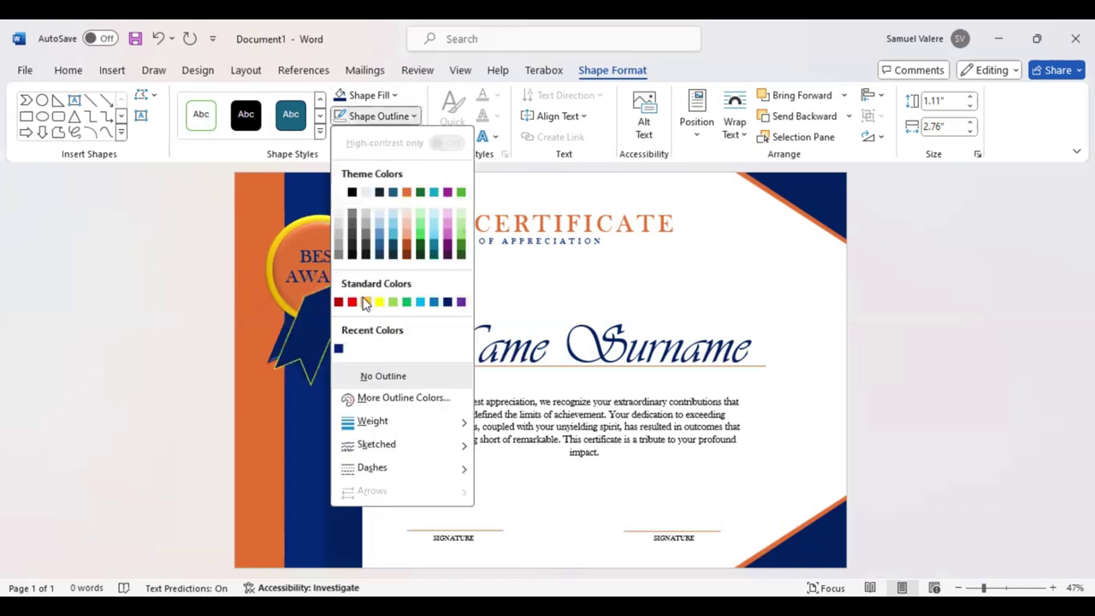
left_click(407, 193)
left_click(416, 117)
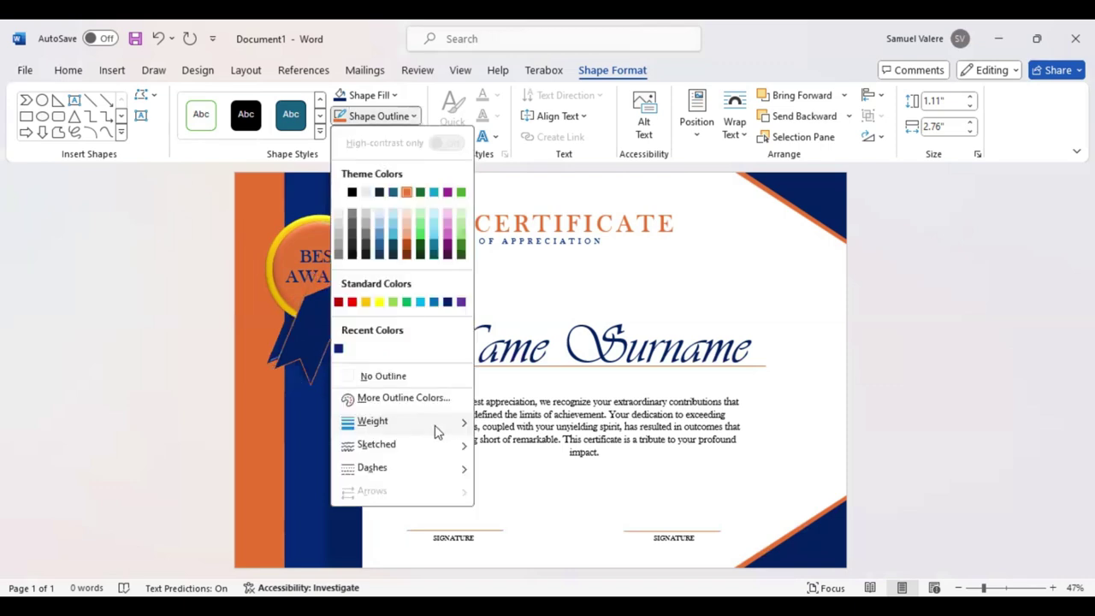
mouse_move(450, 426)
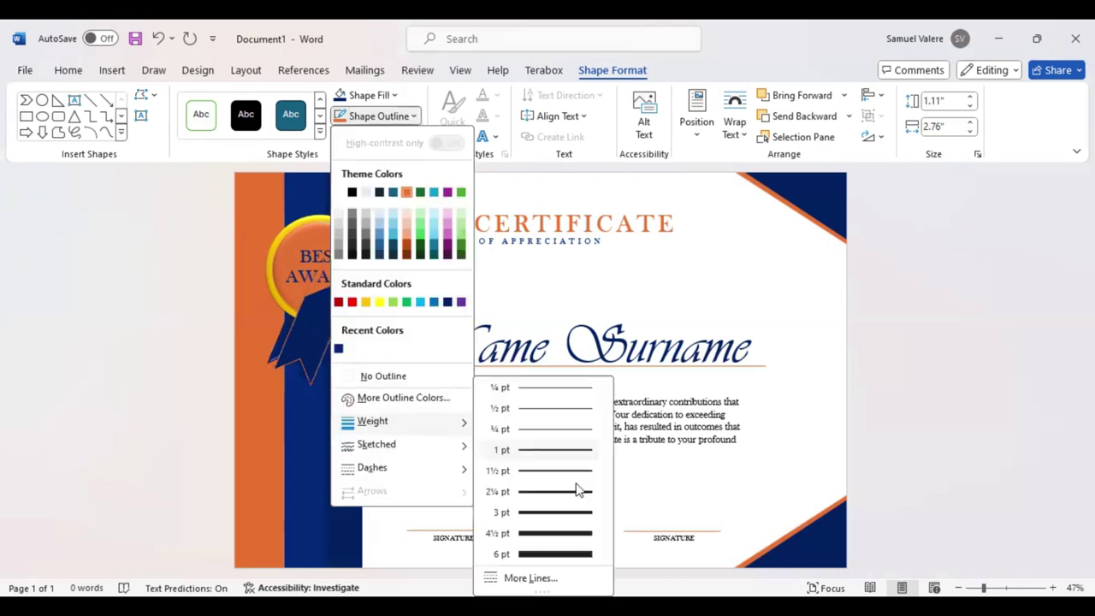
left_click(548, 535)
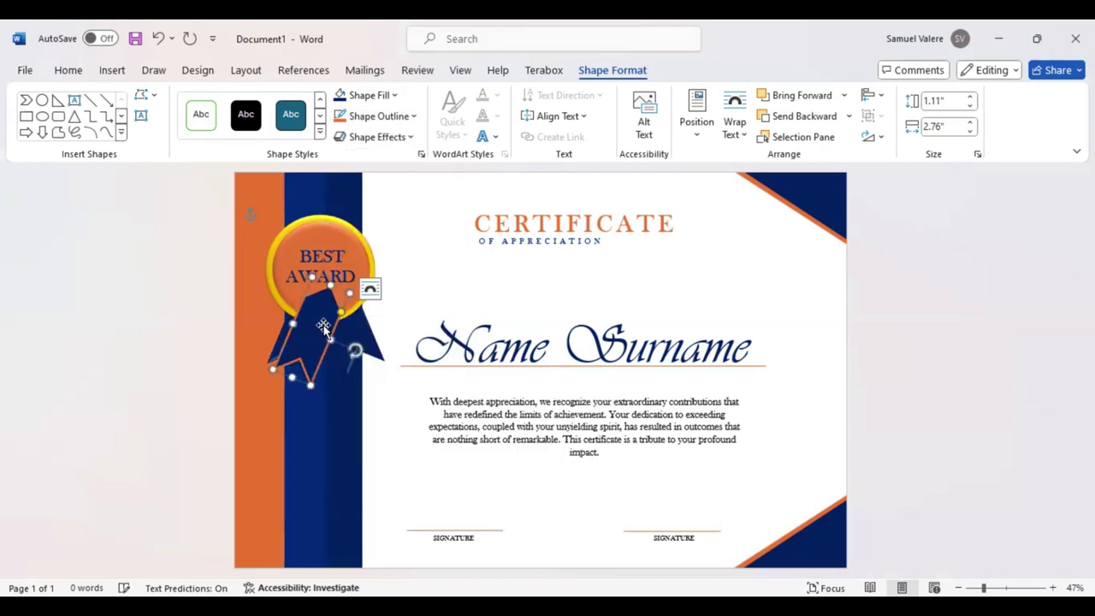
left_click(805, 117)
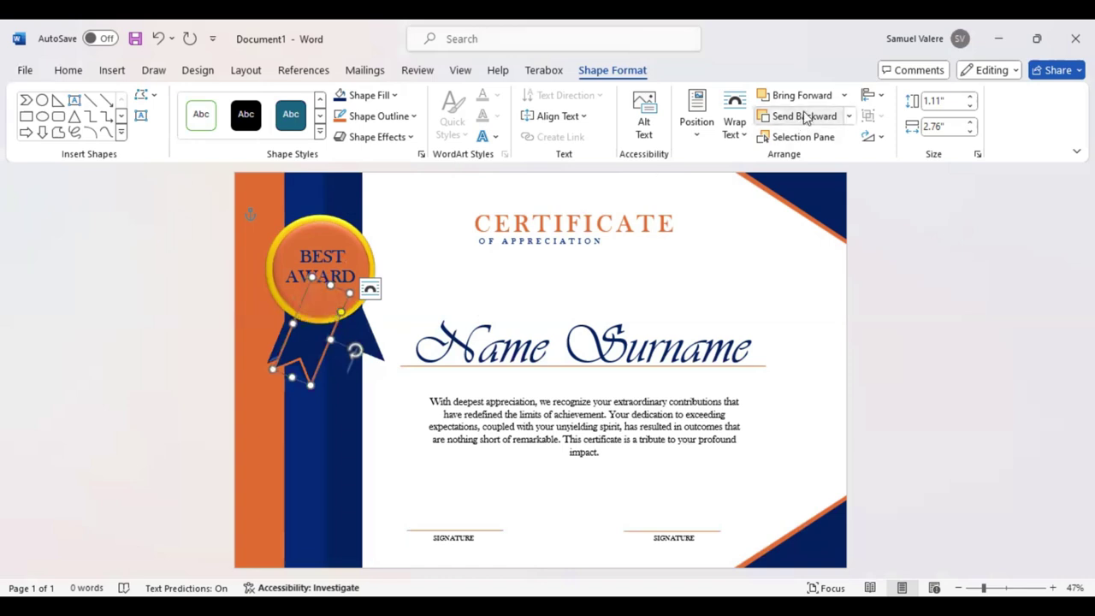
key("Left")
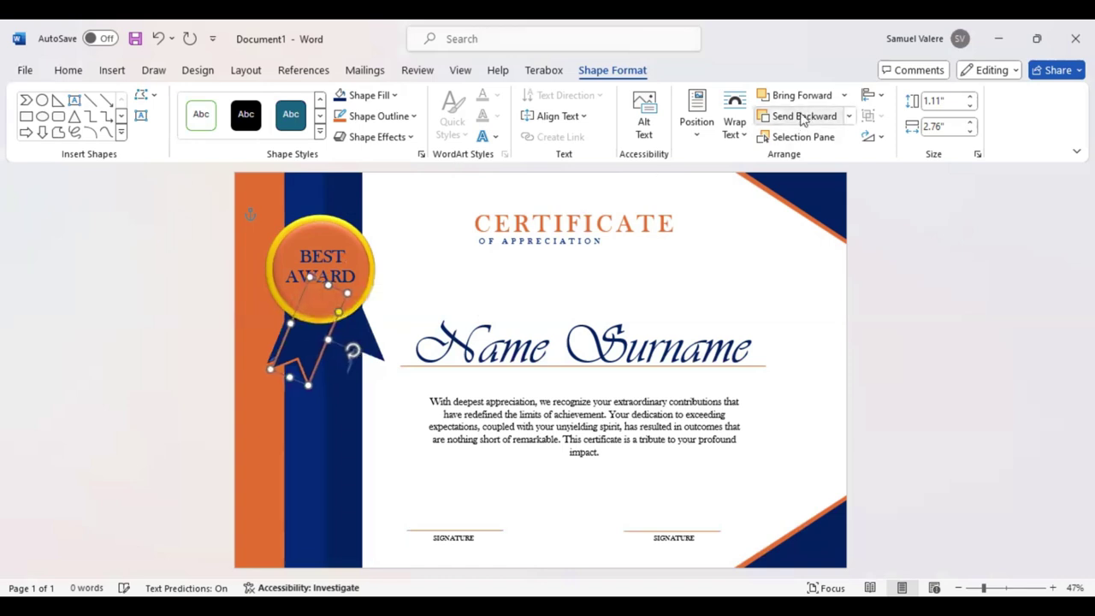
Step: Resize the ribbon to 0.89" by 2.2", move it right under the badge, and flip it horizontally
left_click_drag(342, 292, 306, 365)
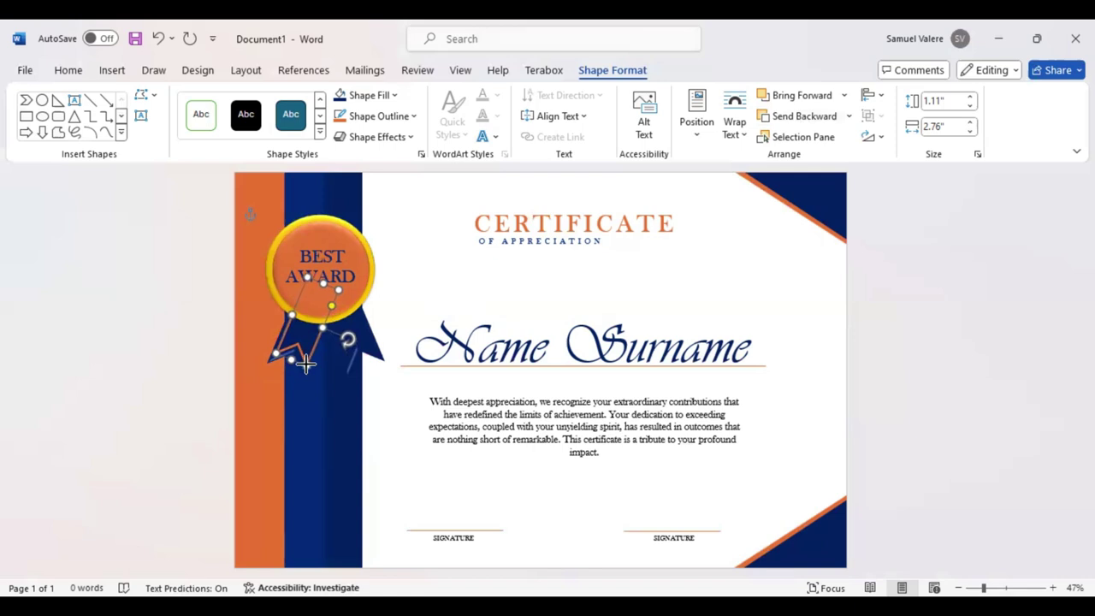
left_click_drag(307, 365, 305, 364)
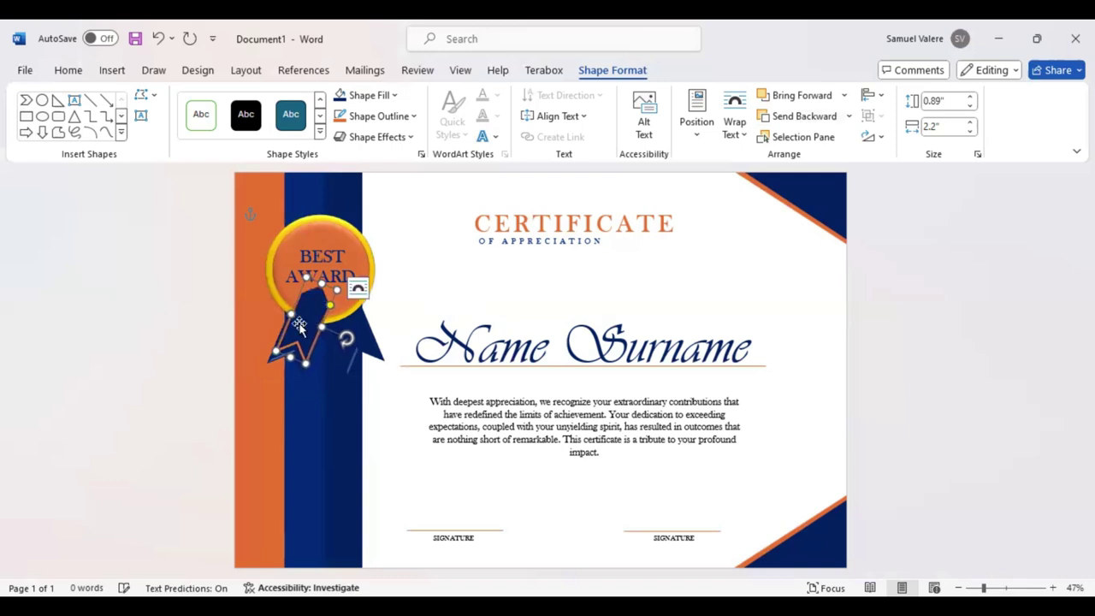
left_click_drag(303, 325, 347, 329)
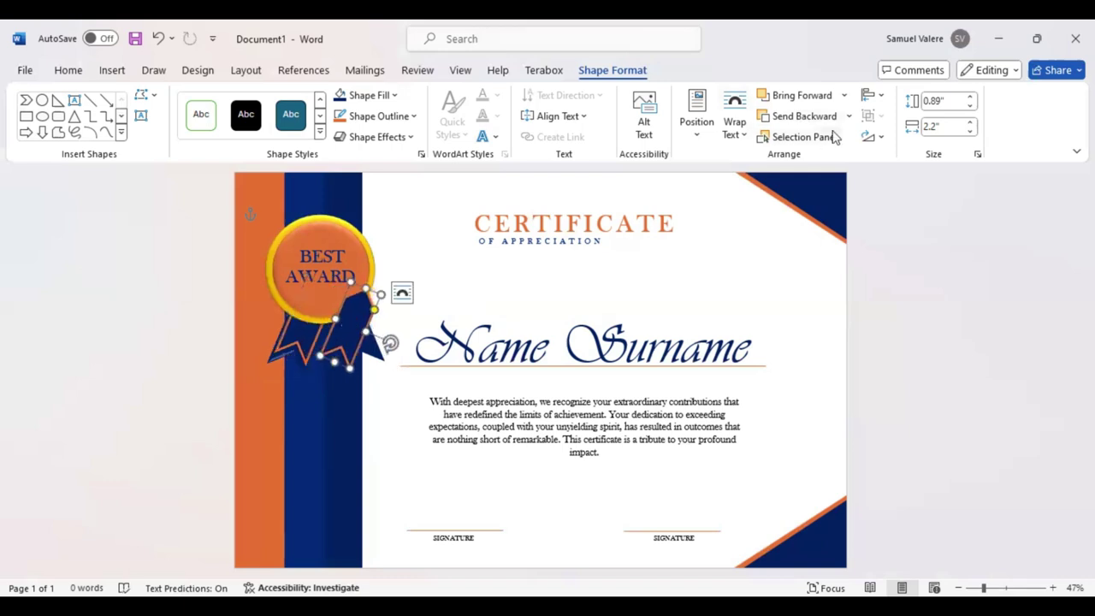
left_click(871, 136)
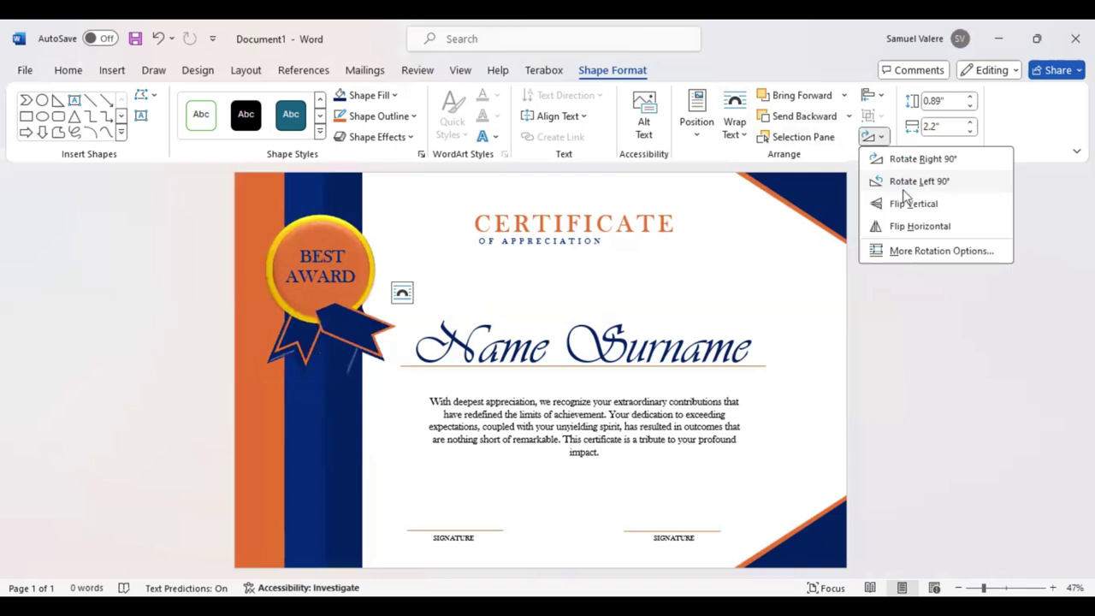
left_click(907, 227)
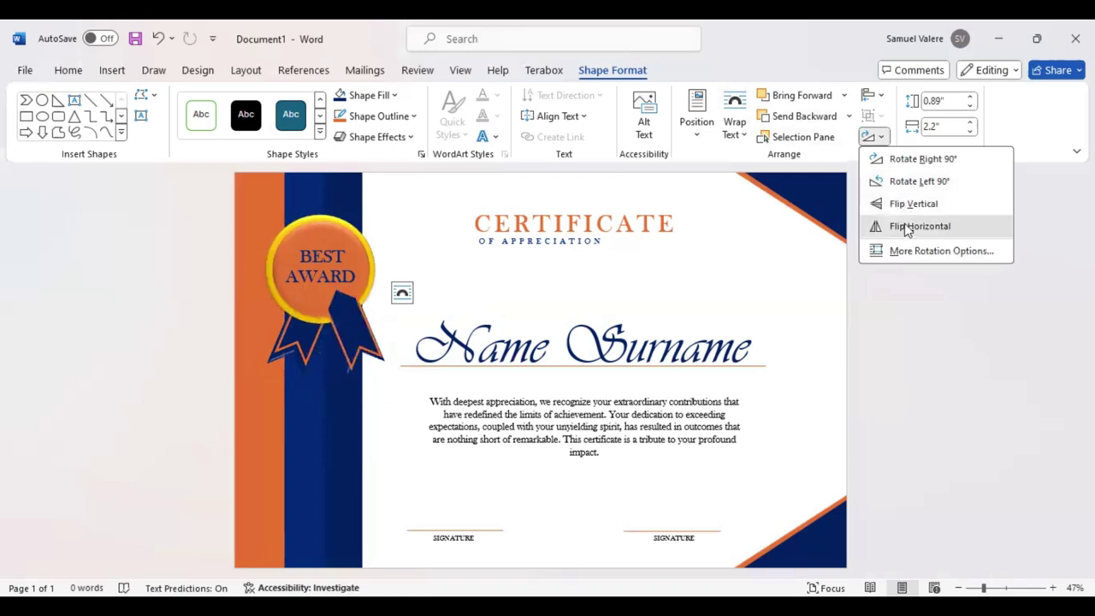
left_click_drag(349, 332, 345, 328)
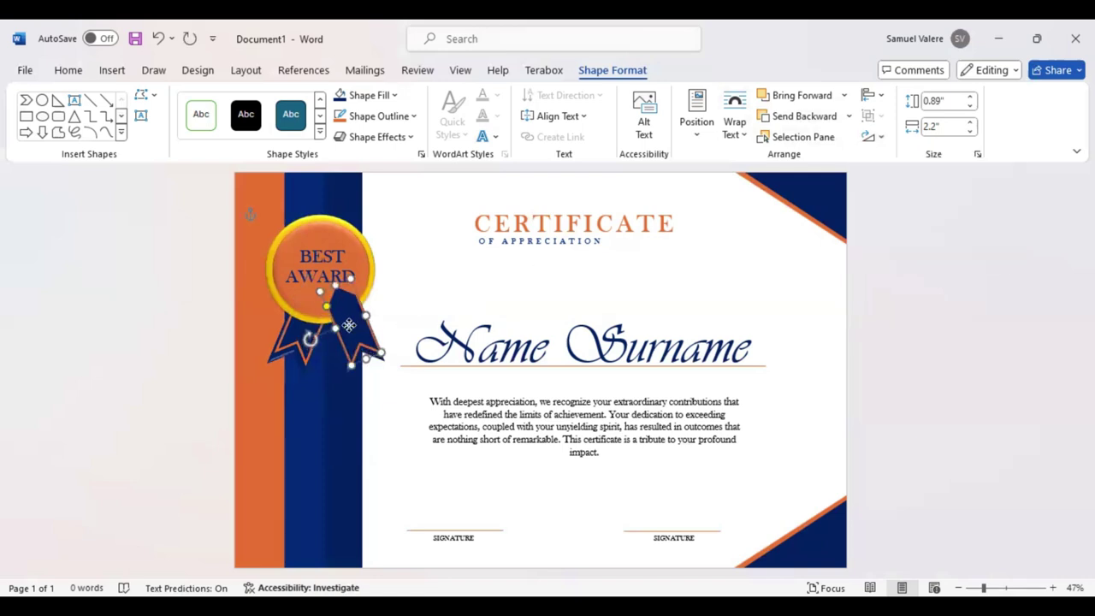
Step: Send the right ribbon behind the badge and nudge it into a symmetric position
left_click(797, 119)
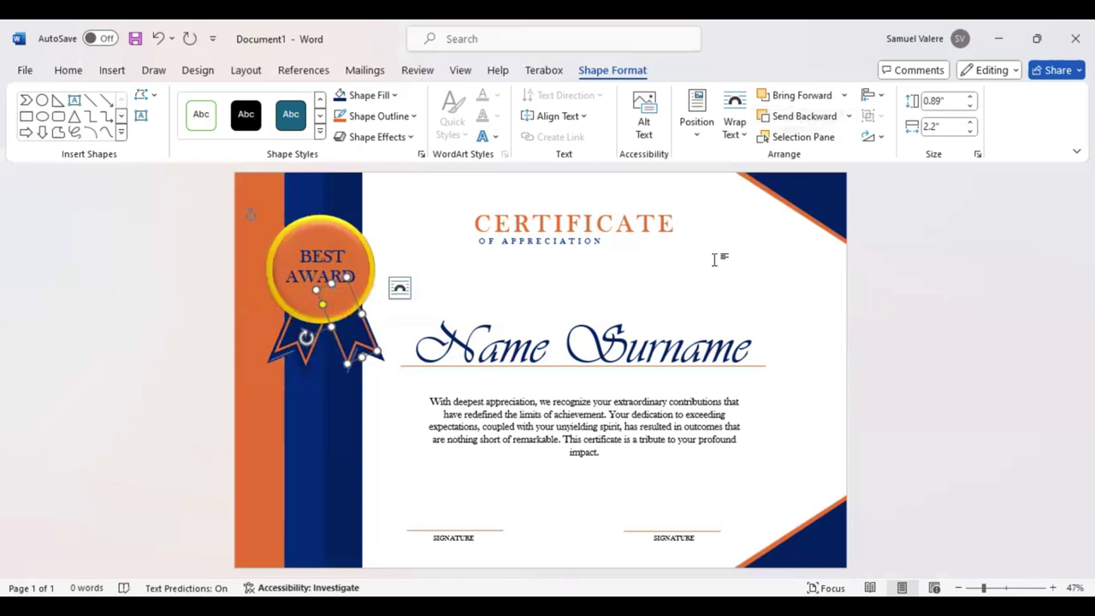
key("Left")
key("Up")
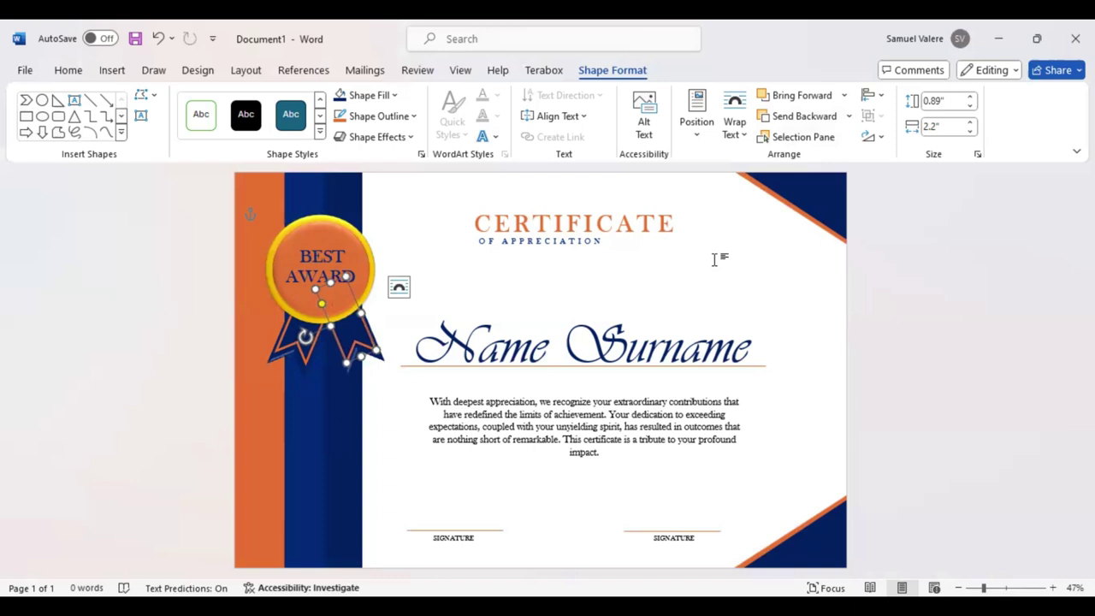
key("Left")
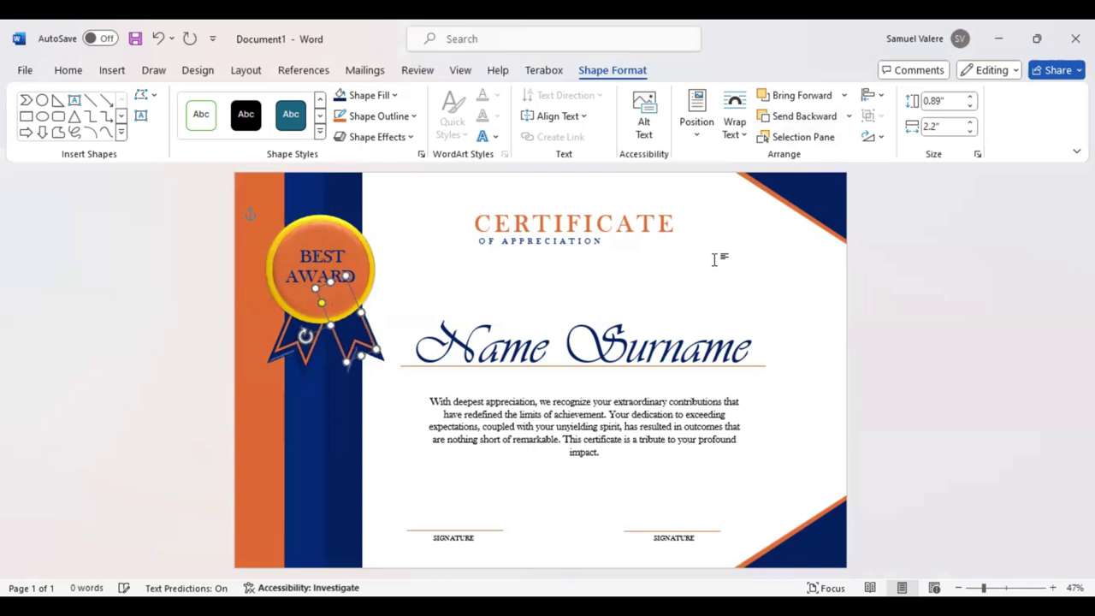
key("Up")
key("Right")
key("Up")
key("Left")
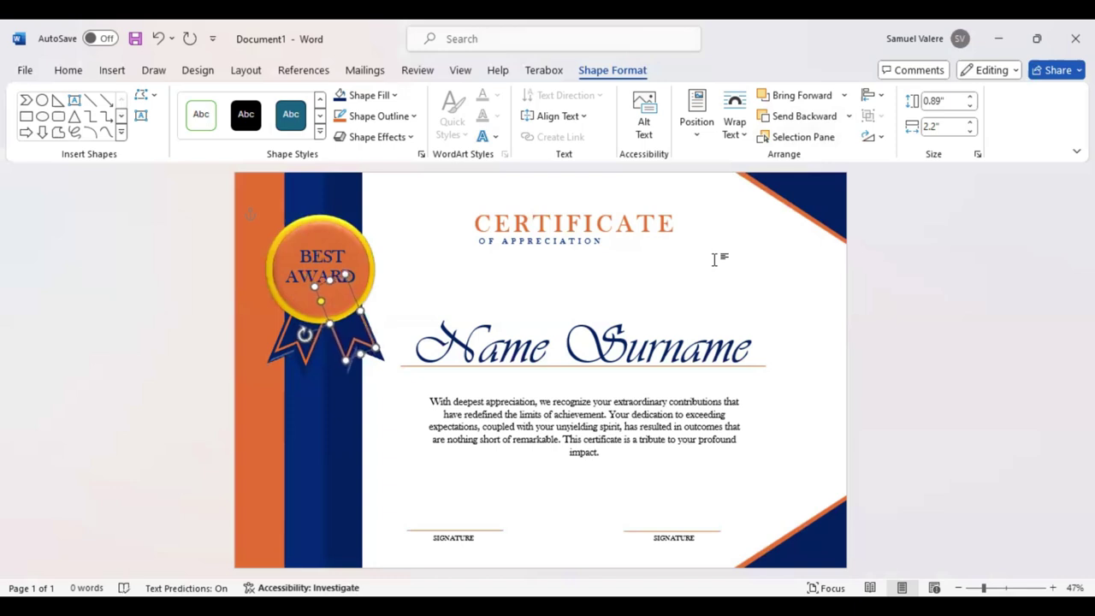